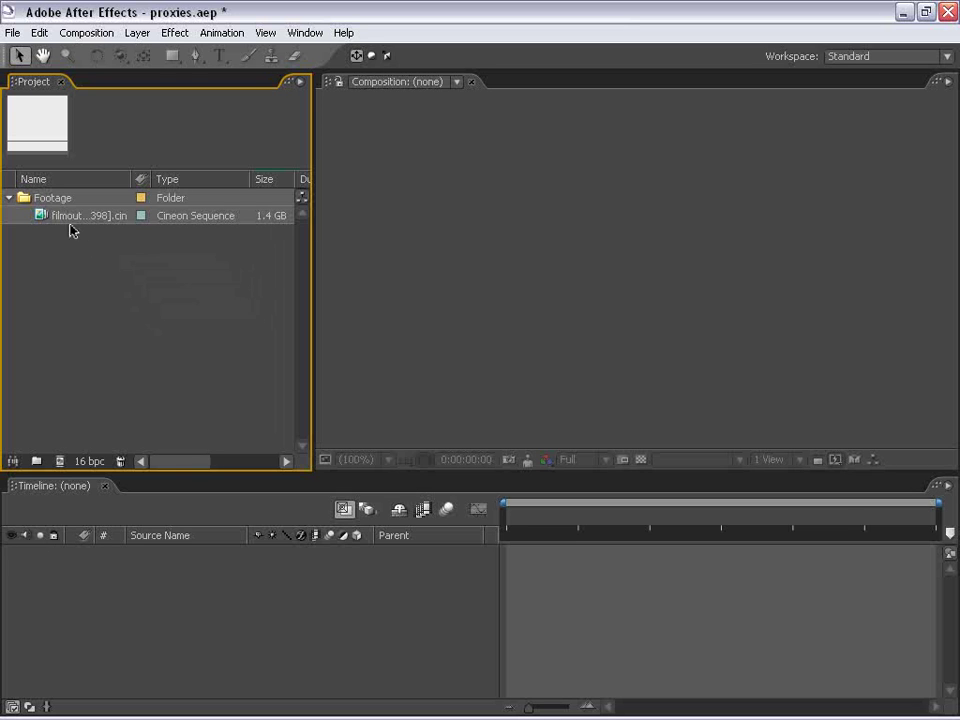
Widen the Project panel's Name column so the footage file name is readable.
{"action": "left_click_drag", "start_coordinate": [58, 219], "coordinate": [477, 273]}
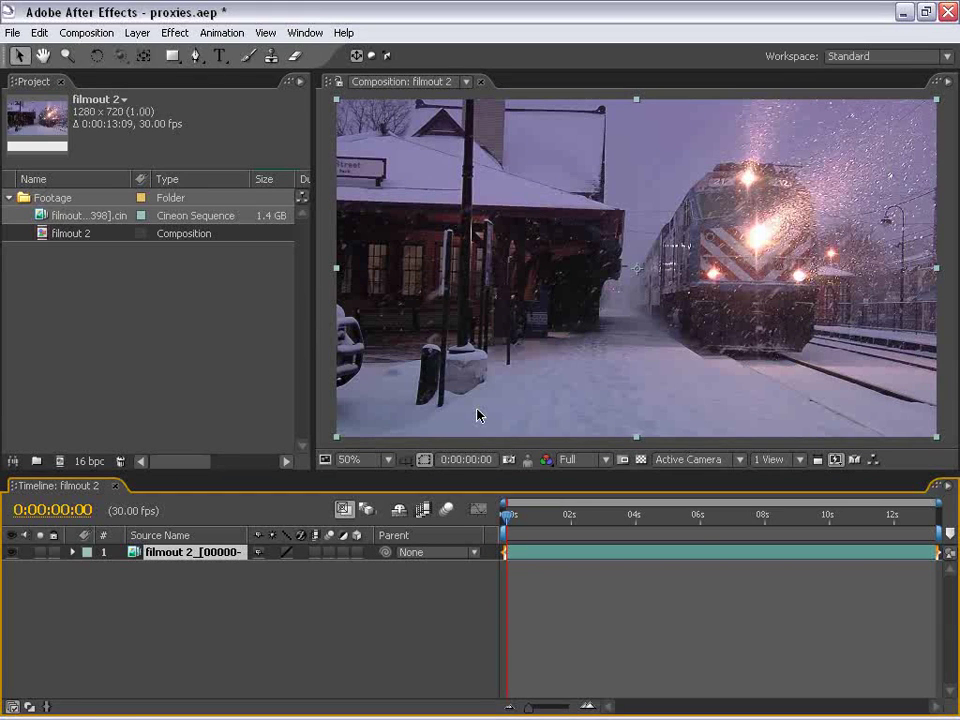
{"action": "left_click", "coordinate": [109, 291]}
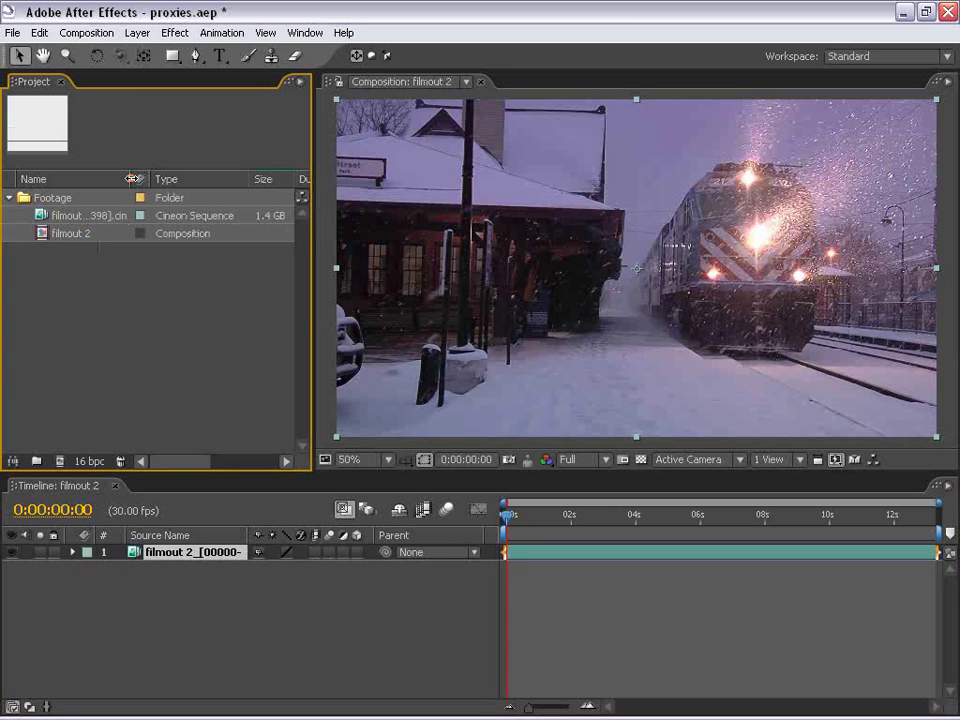
{"action": "left_click_drag", "start_coordinate": [133, 178], "coordinate": [159, 178]}
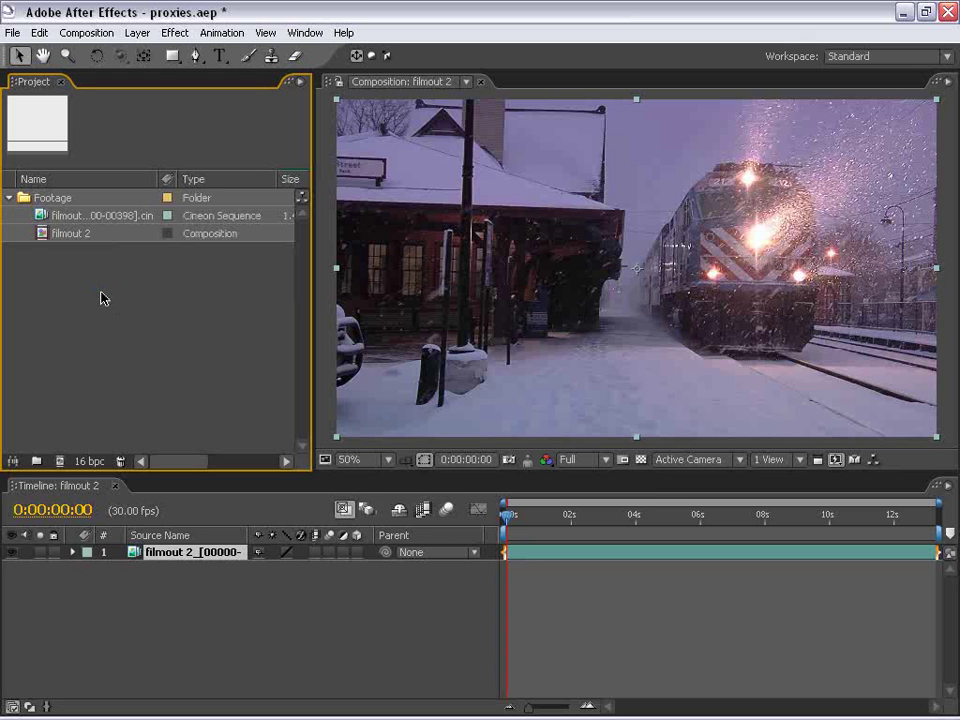
Inspect the footage at 100% zoom in a maximized viewer, then return to 50%.
{"action": "left_click", "coordinate": [350, 461]}
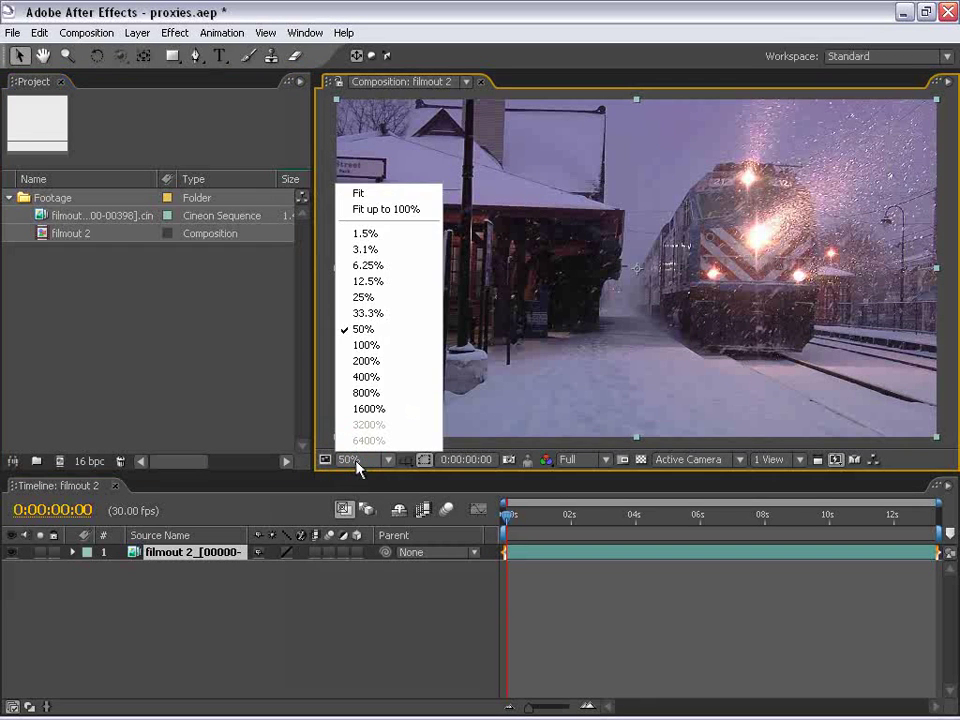
{"action": "left_click", "coordinate": [390, 346]}
{"action": "key", "text": "grave"}
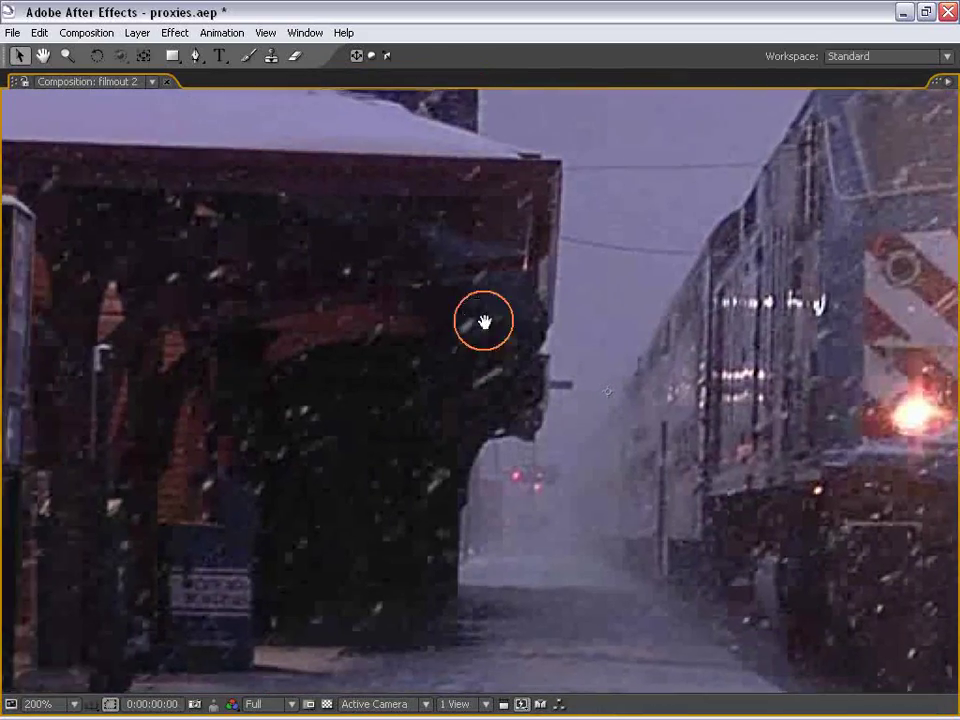
{"action": "mouse_move", "coordinate": [445, 331]}
{"action": "left_mouse_down"}
{"action": "mouse_move", "coordinate": [187, 427]}
{"action": "mouse_move", "coordinate": [508, 394]}
{"action": "mouse_move", "coordinate": [553, 336]}
{"action": "left_mouse_up"}
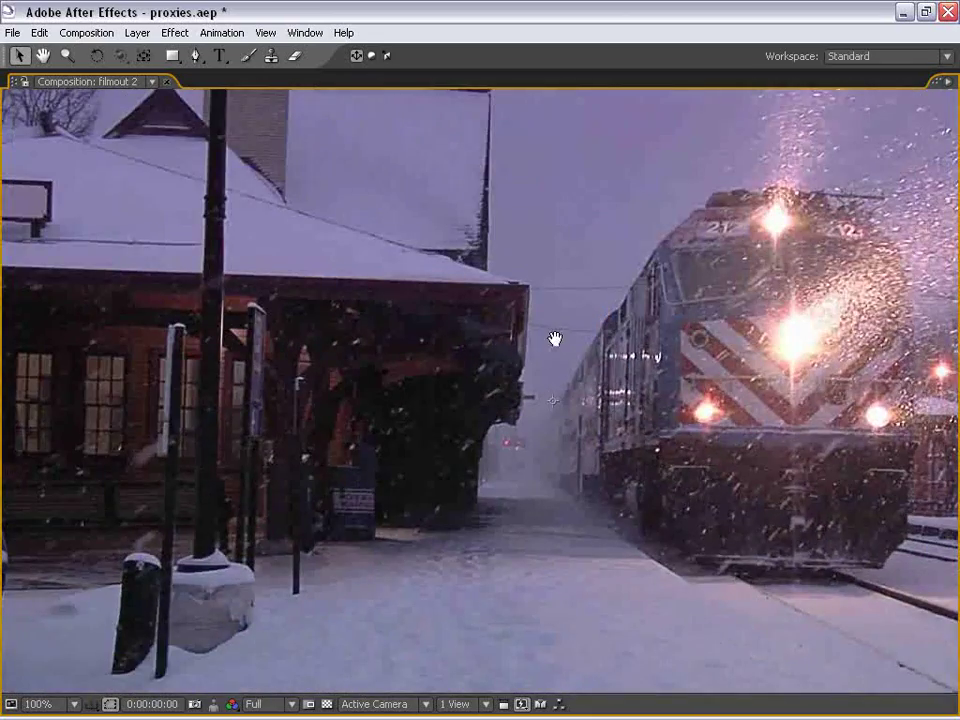
{"action": "key", "text": "grave"}
{"action": "key", "text": "comma"}
{"action": "left_click_drag", "start_coordinate": [636, 312], "coordinate": [603, 309]}
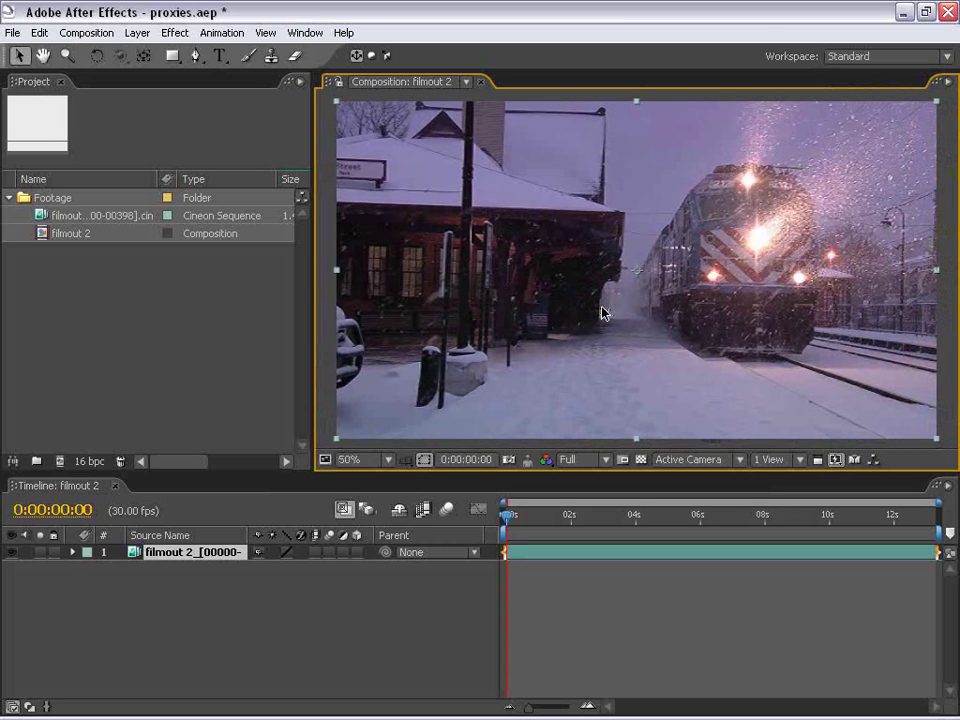
{"action": "left_click", "coordinate": [645, 608]}
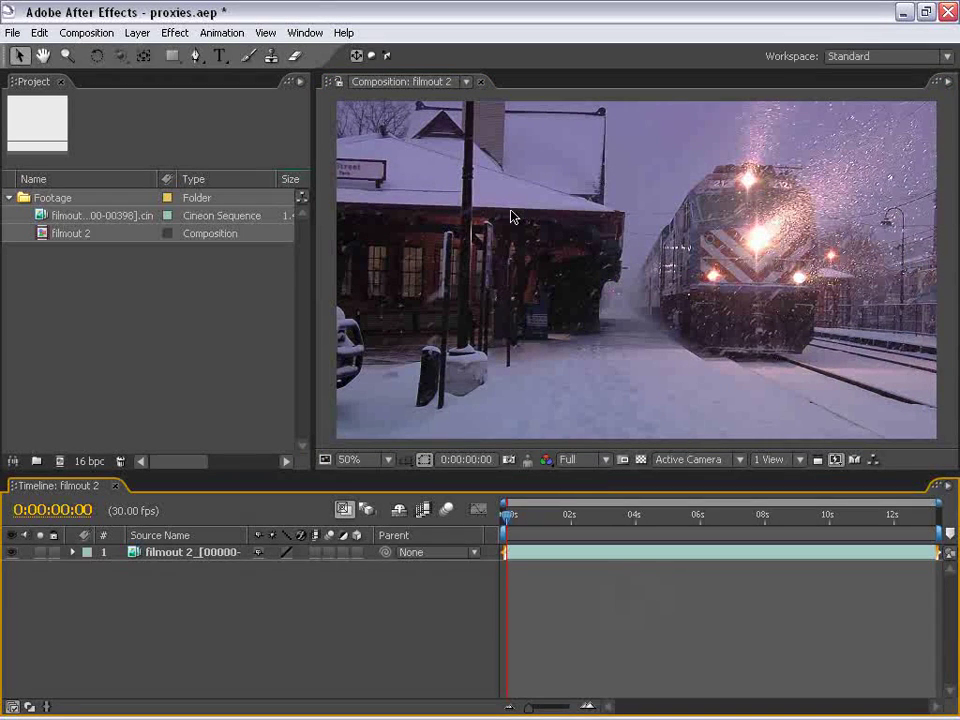
{"action": "left_click_drag", "start_coordinate": [516, 212], "coordinate": [511, 212]}
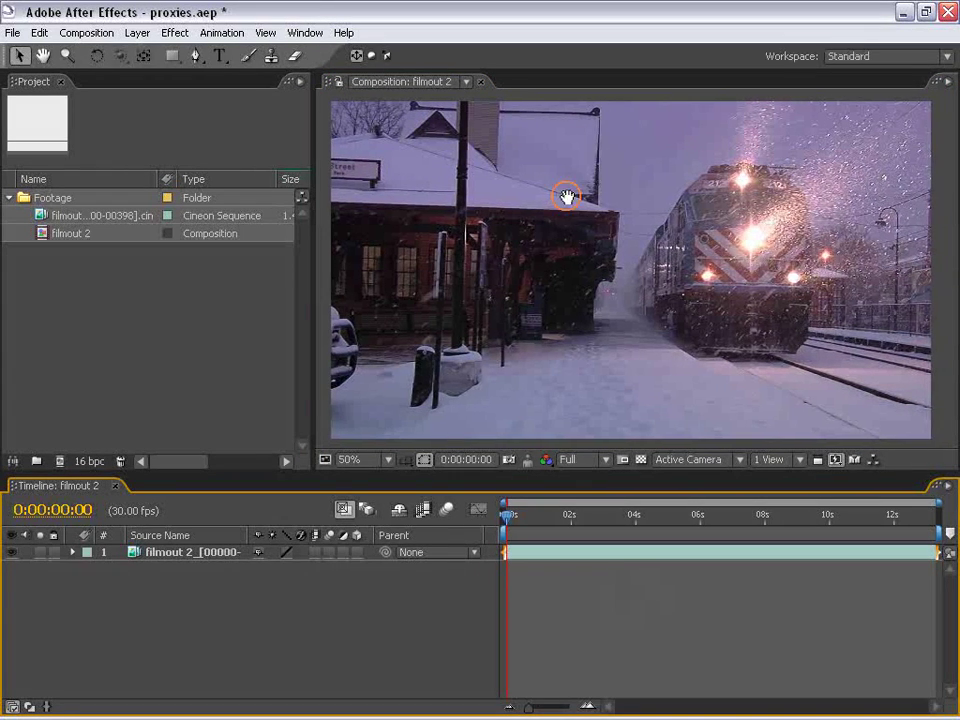
{"action": "left_click", "coordinate": [86, 32]}
{"action": "left_click", "coordinate": [108, 80]}
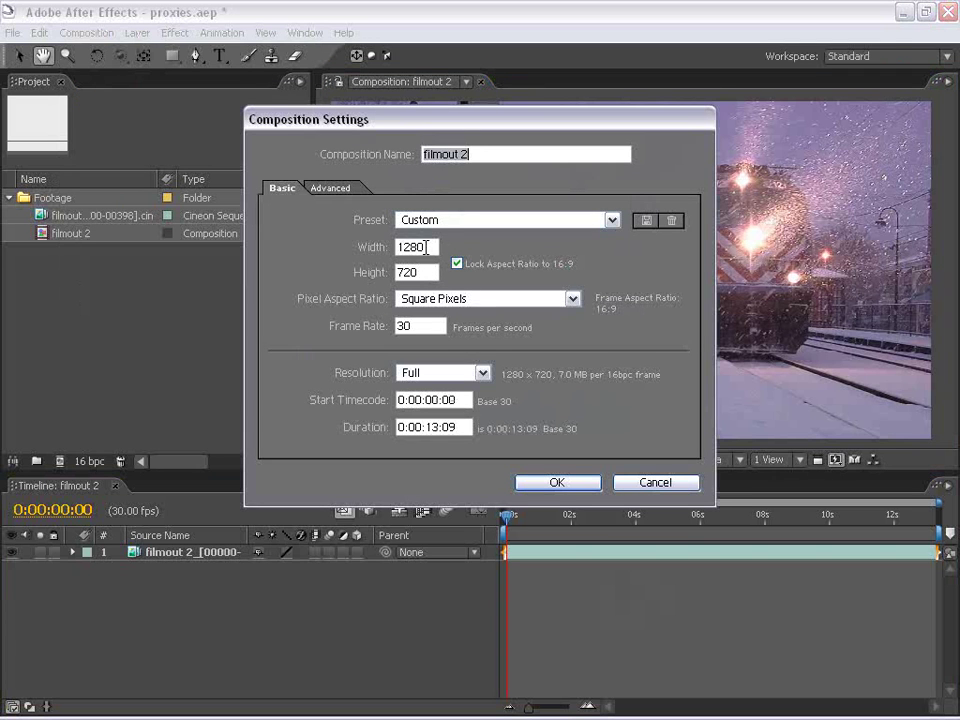
{"action": "left_click", "coordinate": [362, 253]}
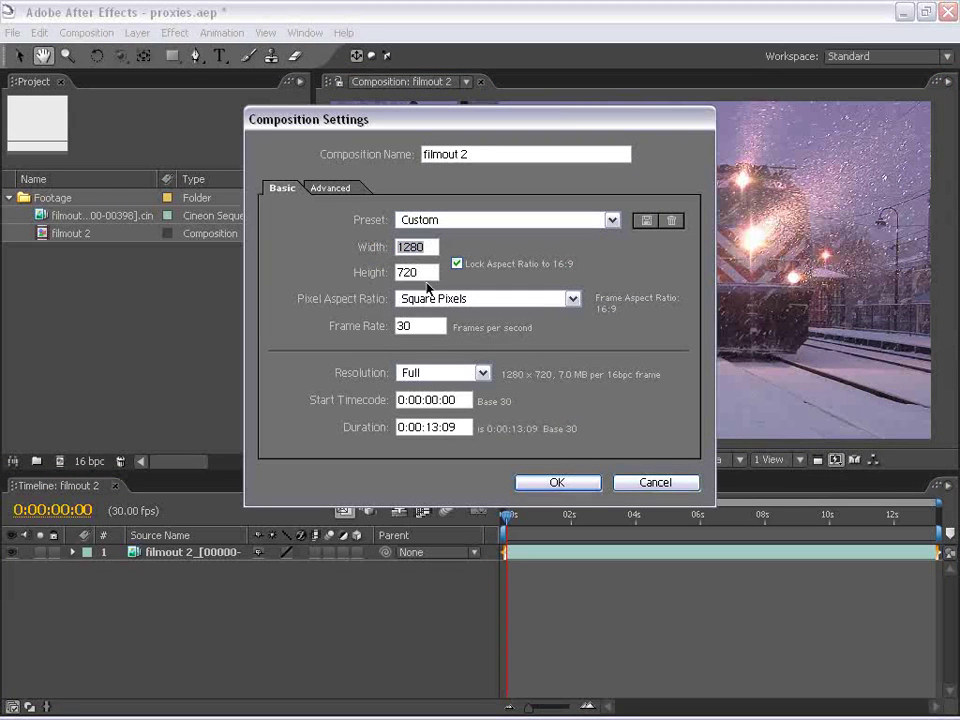
{"action": "left_click", "coordinate": [386, 276]}
{"action": "left_click", "coordinate": [422, 219]}
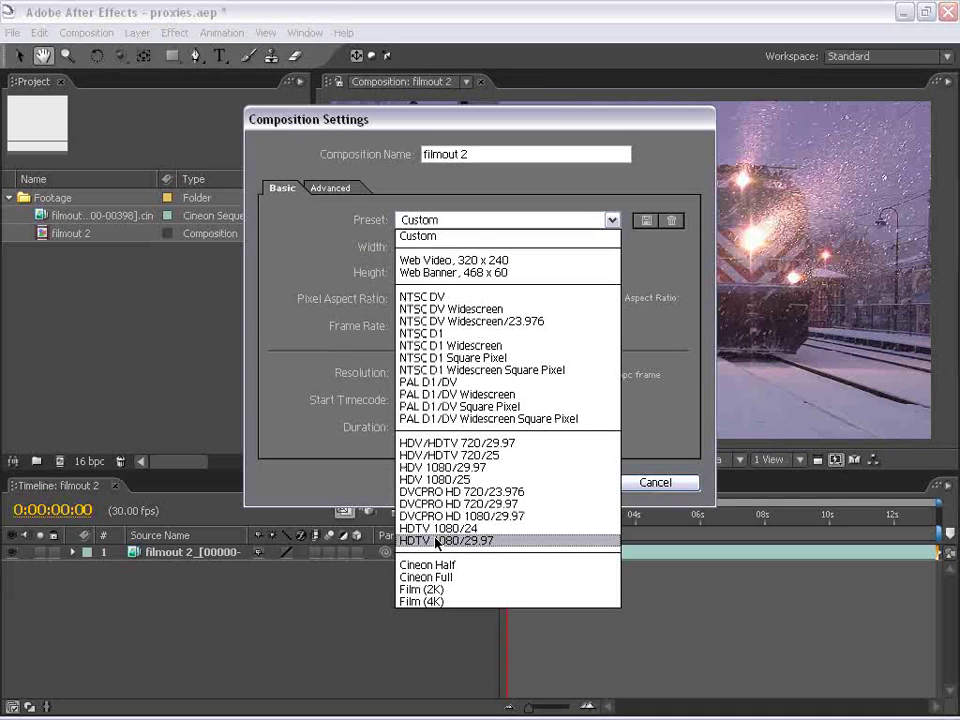
{"action": "left_click", "coordinate": [471, 529]}
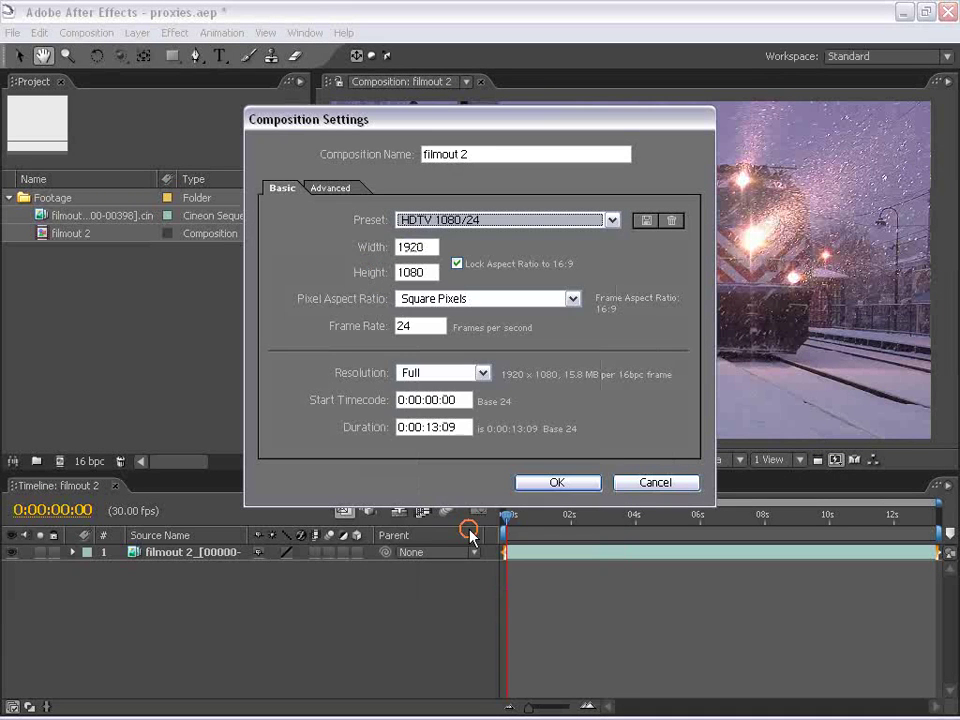
{"action": "double_click", "coordinate": [423, 248]}
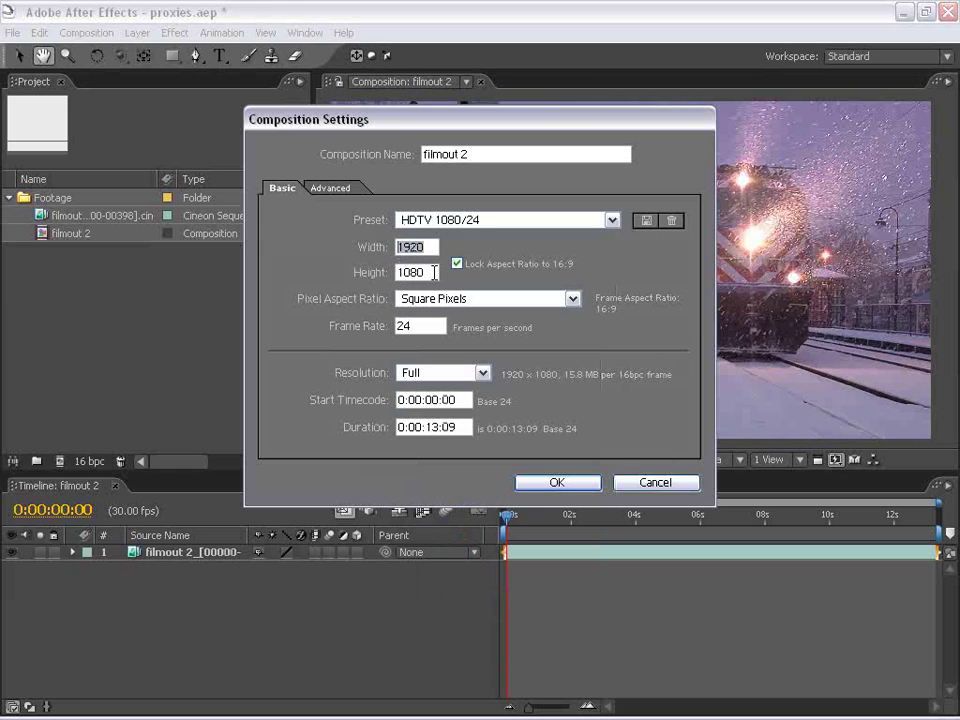
{"action": "left_click", "coordinate": [645, 484]}
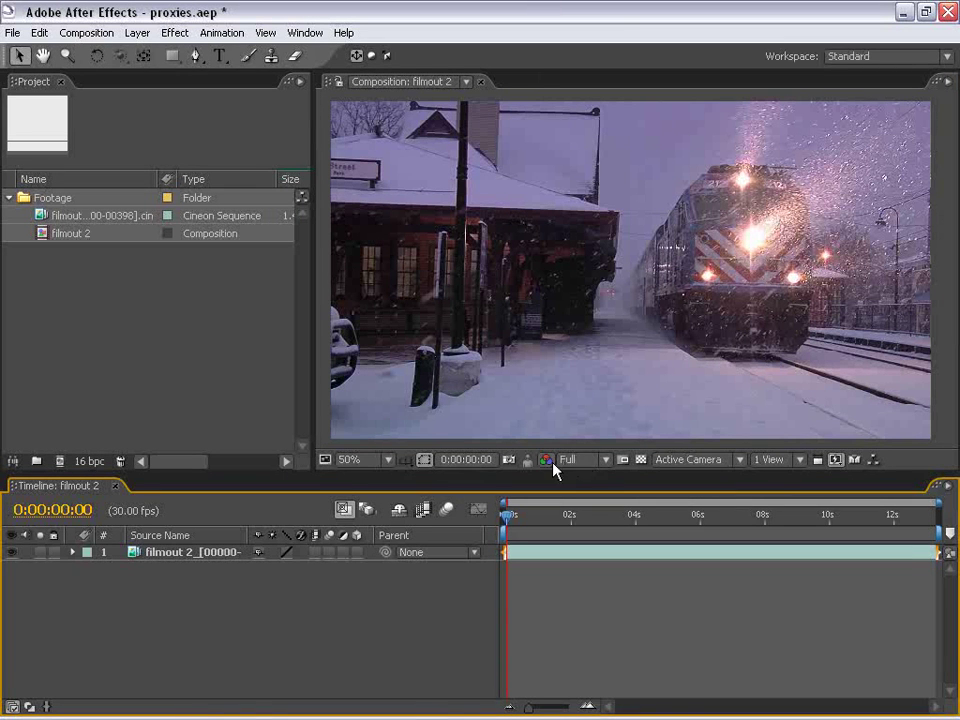
Set the composition preview resolution to Half and widen the Project panel.
{"action": "left_click", "coordinate": [584, 464]}
{"action": "left_click", "coordinate": [580, 493]}
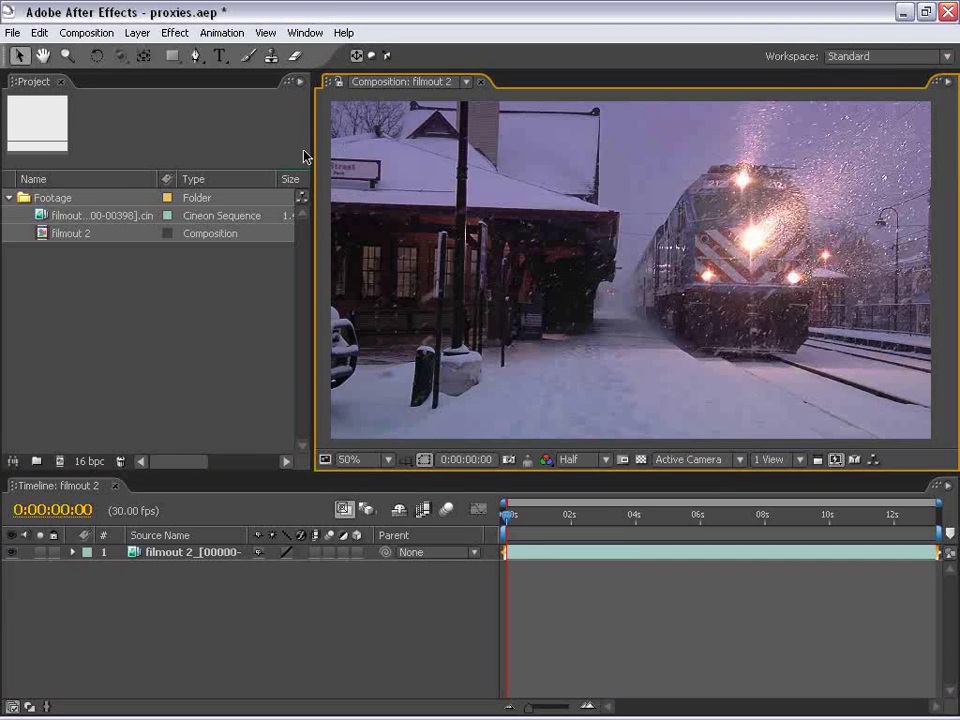
{"action": "left_click_drag", "start_coordinate": [312, 144], "coordinate": [378, 144]}
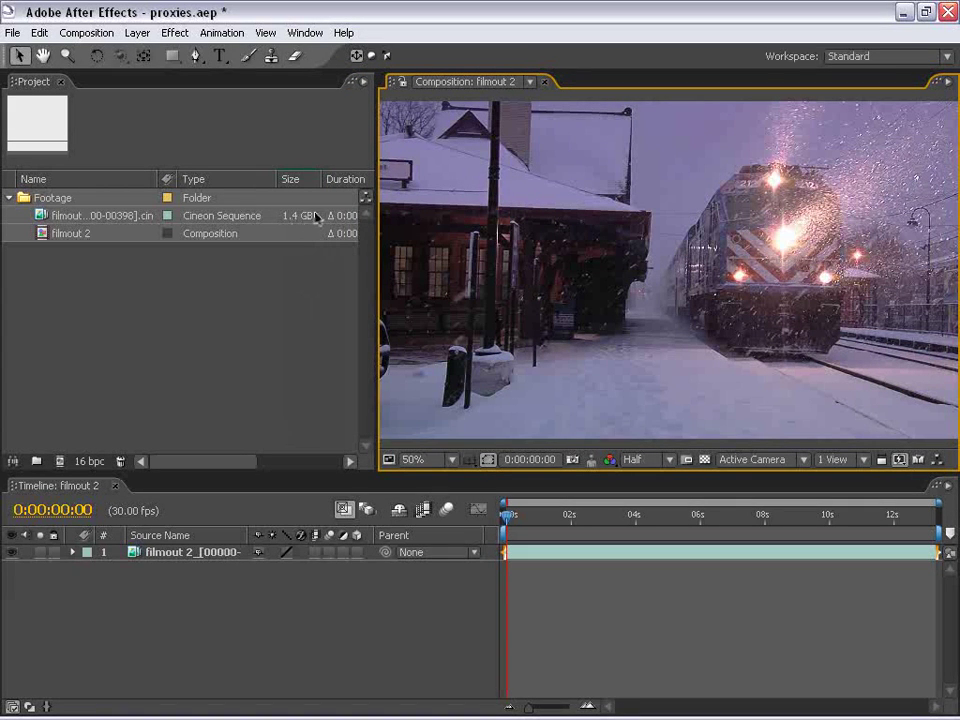
Scrub the Cineon footage to its last frame in its own viewer, then return to the comp.
{"action": "double_click", "coordinate": [40, 217]}
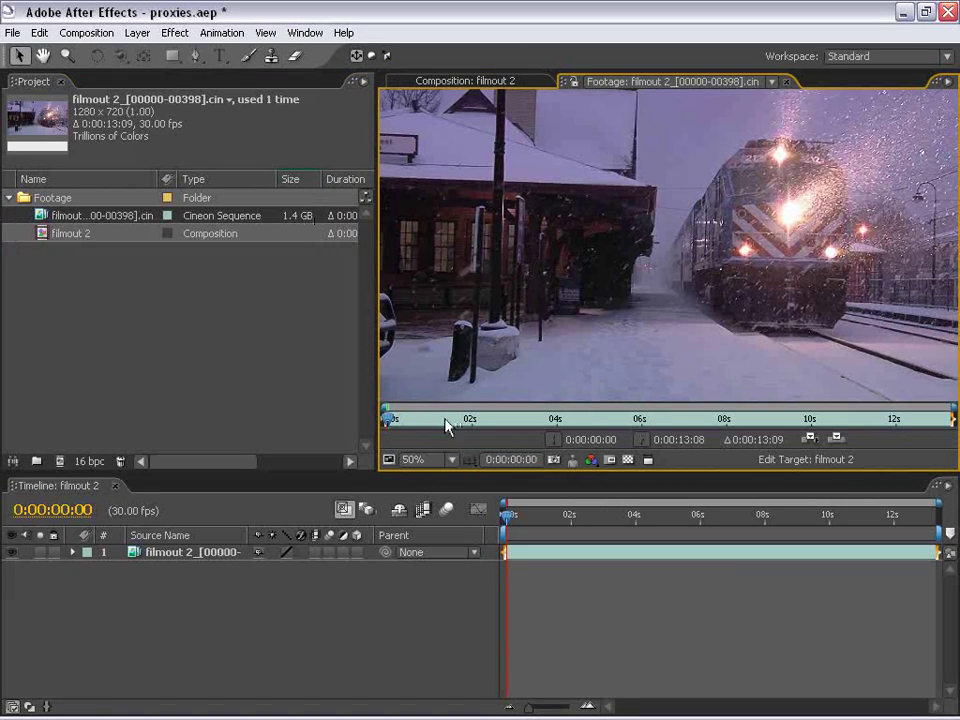
{"action": "left_click_drag", "start_coordinate": [446, 424], "coordinate": [953, 424]}
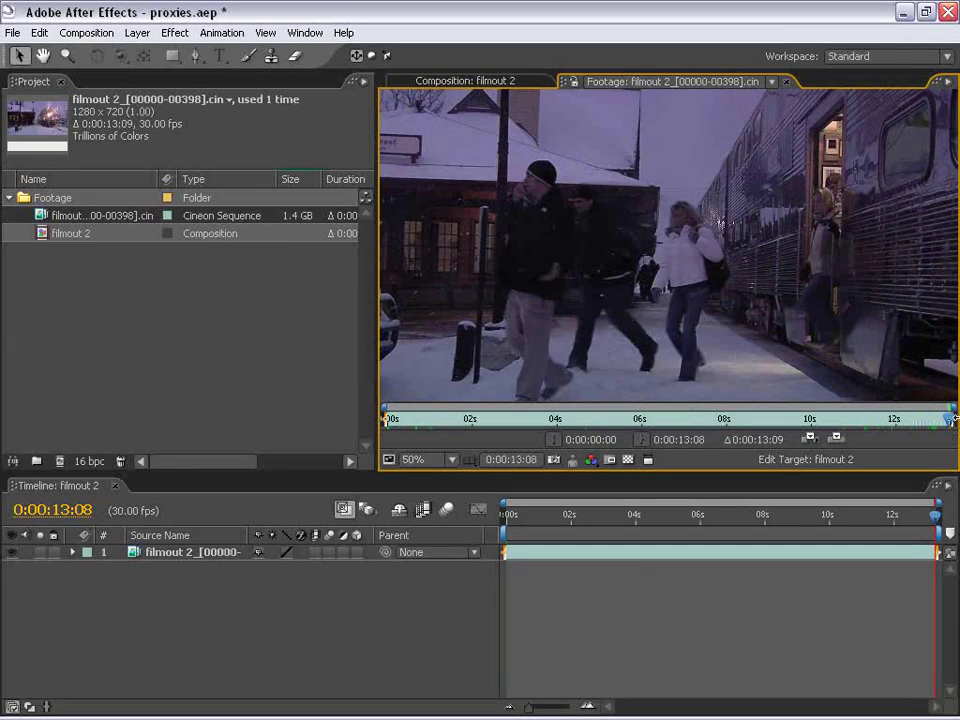
{"action": "left_click", "coordinate": [786, 81]}
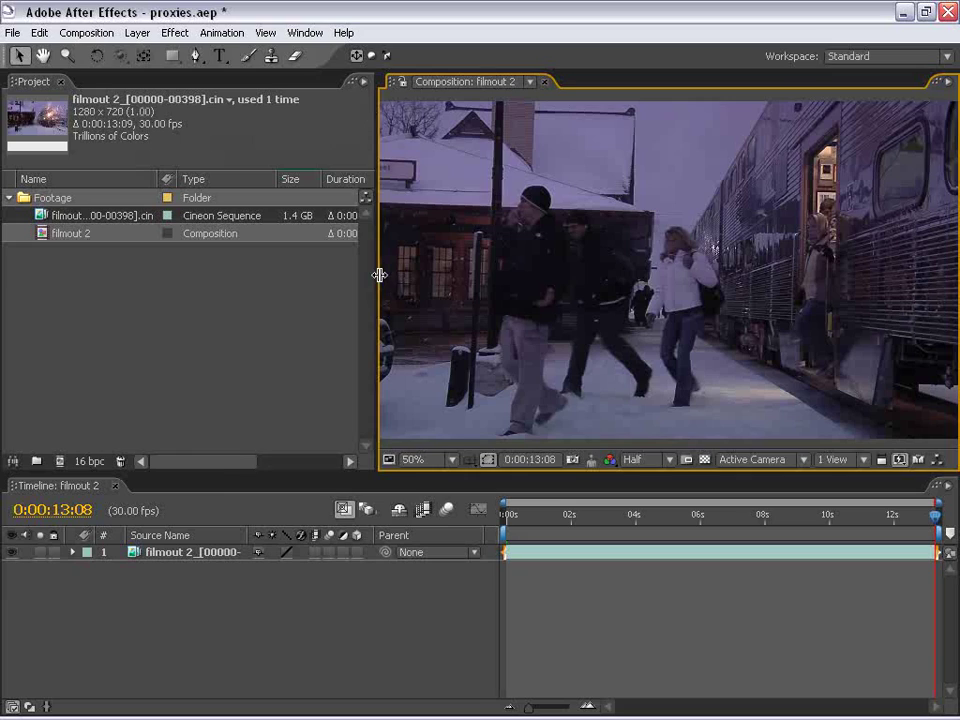
Narrow the Project panel and return the timeline to the first frame.
{"action": "left_click_drag", "start_coordinate": [378, 276], "coordinate": [309, 276]}
{"action": "left_click_drag", "start_coordinate": [521, 515], "coordinate": [763, 515]}
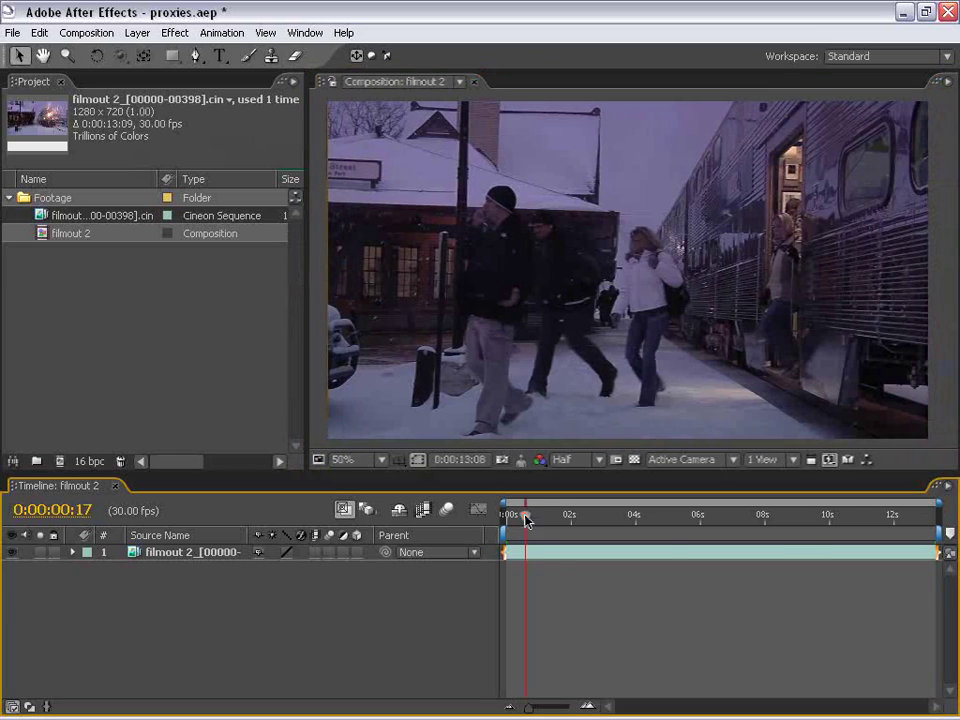
{"action": "key", "text": "Home"}
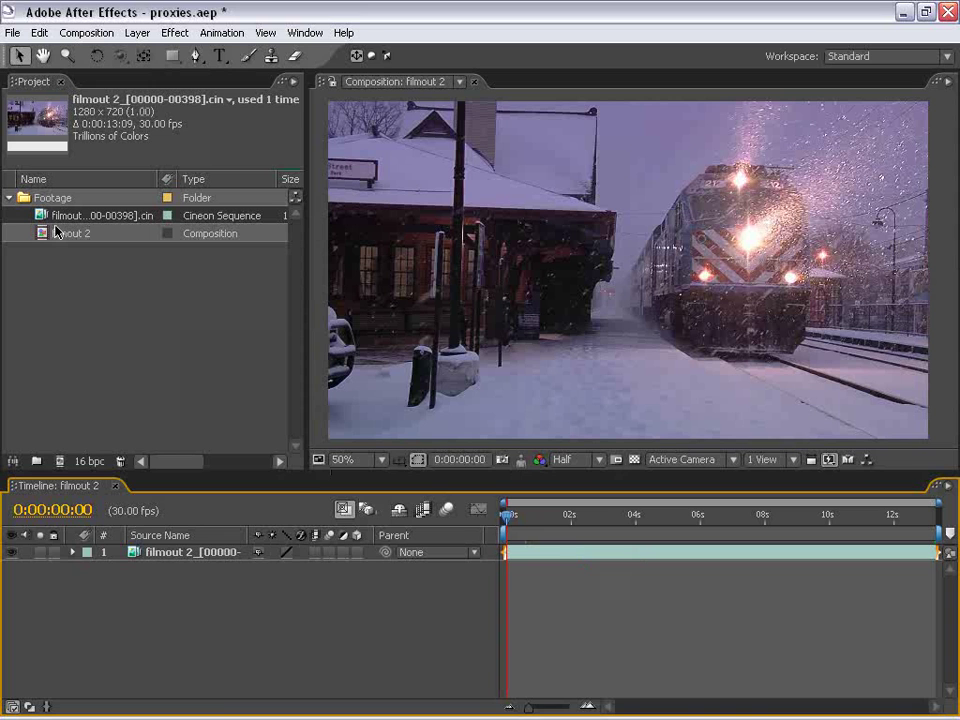
{"action": "left_click", "coordinate": [470, 210]}
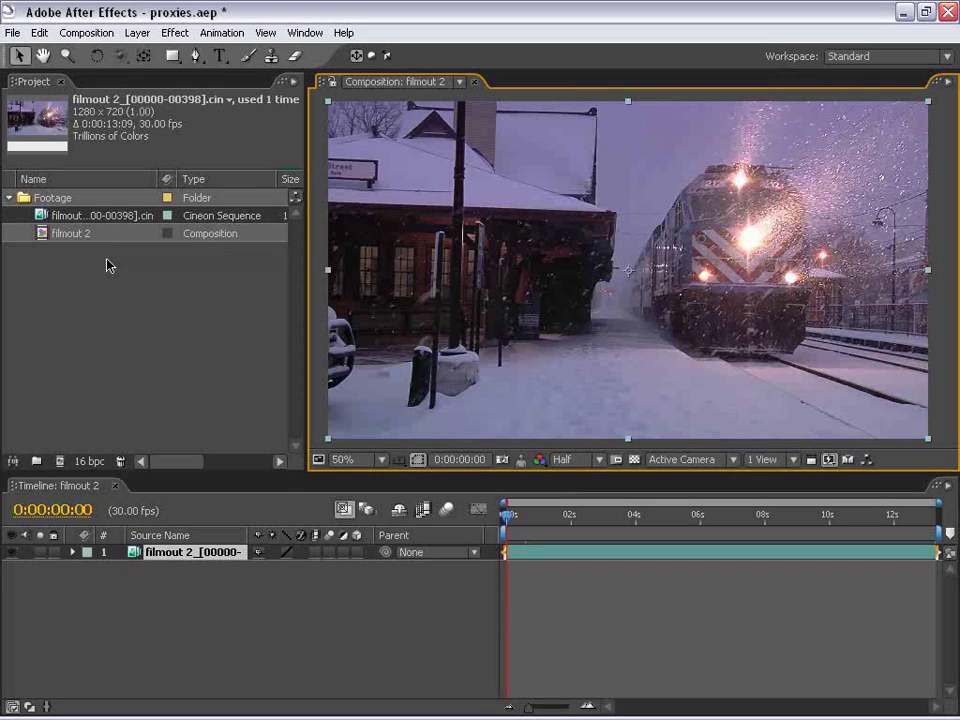
{"action": "left_click", "coordinate": [240, 307]}
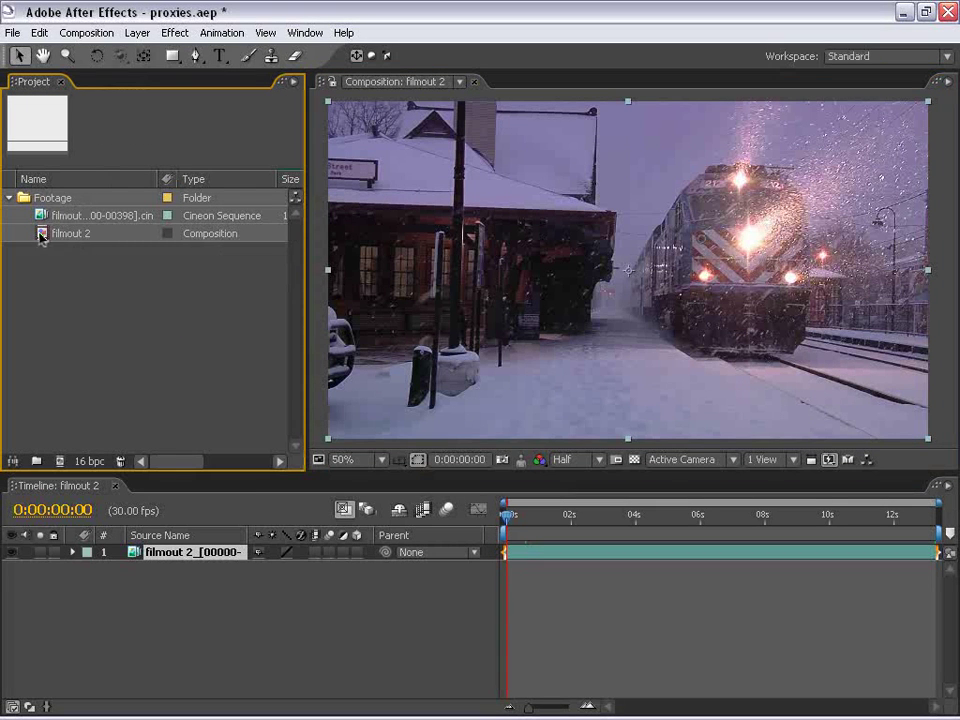
Create a movie proxy for the Cineon footage, queuing filmout 3 for render.
{"action": "left_click", "coordinate": [76, 220]}
{"action": "right_click", "coordinate": [76, 221]}
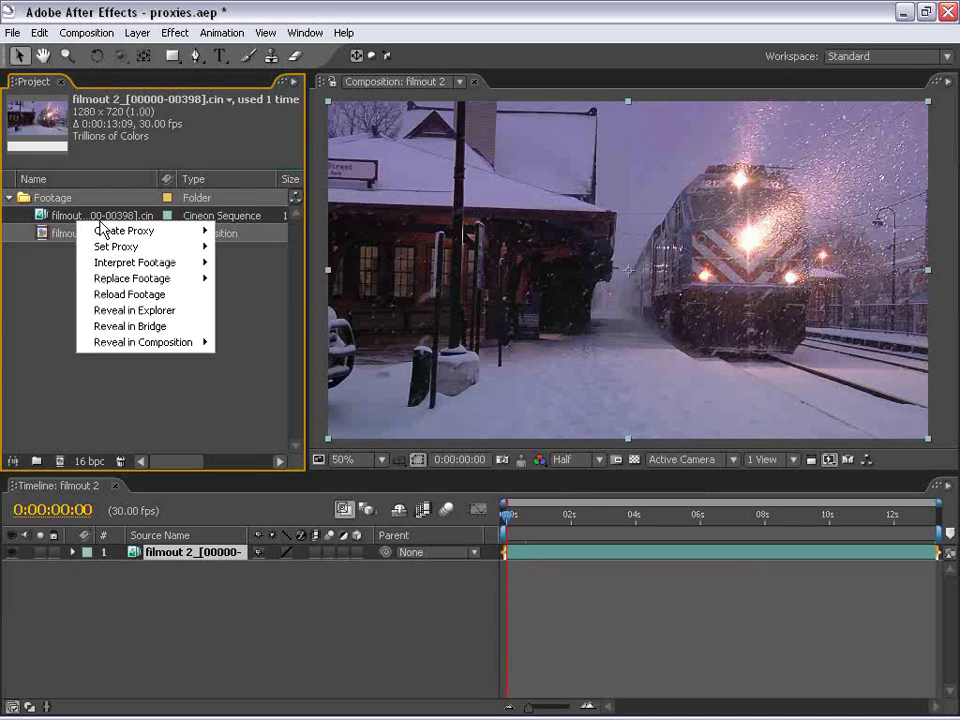
{"action": "mouse_move", "coordinate": [124, 231]}
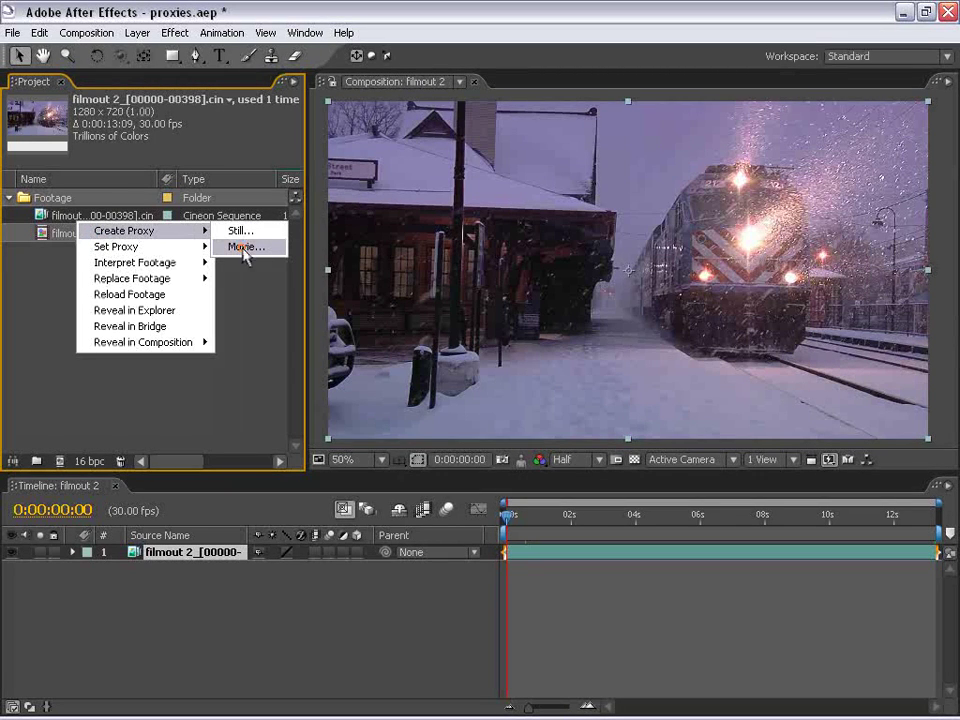
{"action": "left_click", "coordinate": [242, 248]}
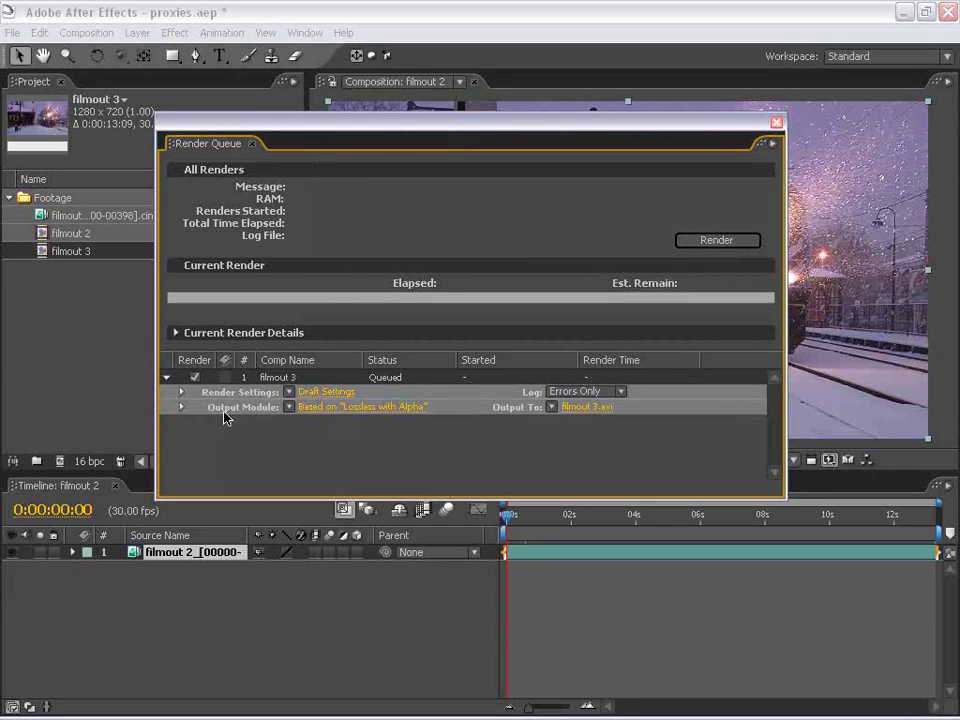
{"action": "left_click", "coordinate": [333, 408]}
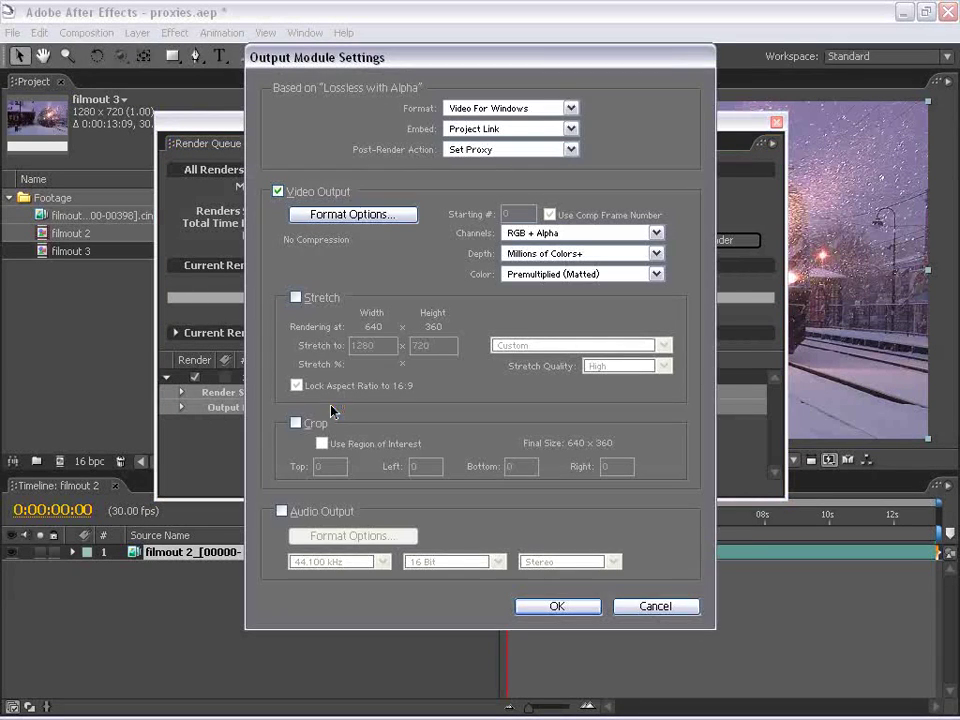
{"action": "left_click_drag", "start_coordinate": [333, 57], "coordinate": [369, 67]}
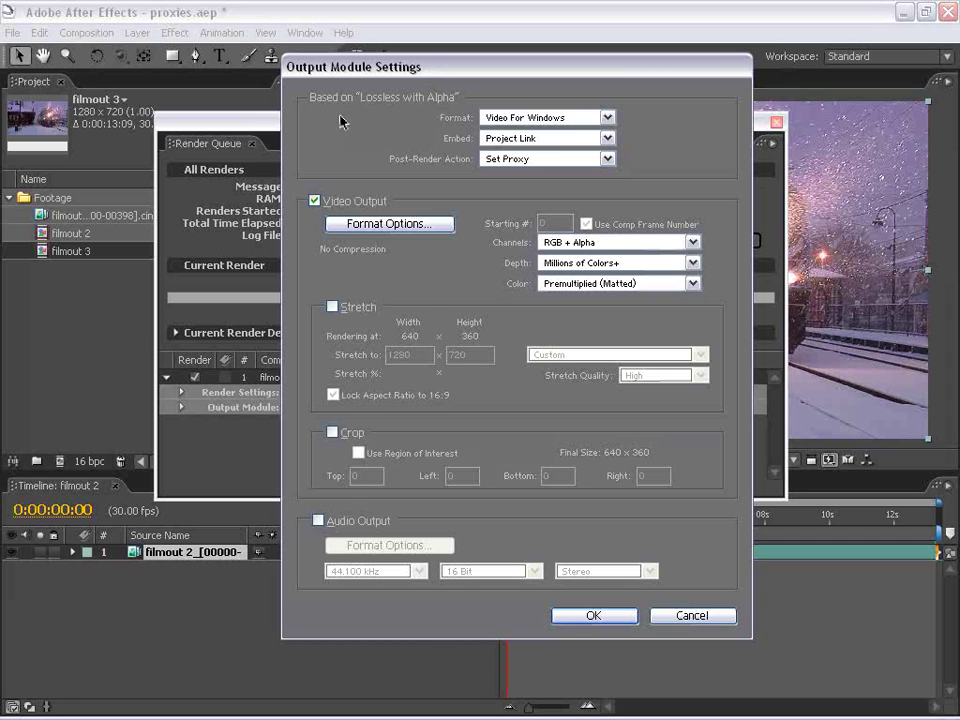
Set the proxy output to QuickTime Movie with Photo - JPEG compression at quality 93.
{"action": "left_click", "coordinate": [605, 117]}
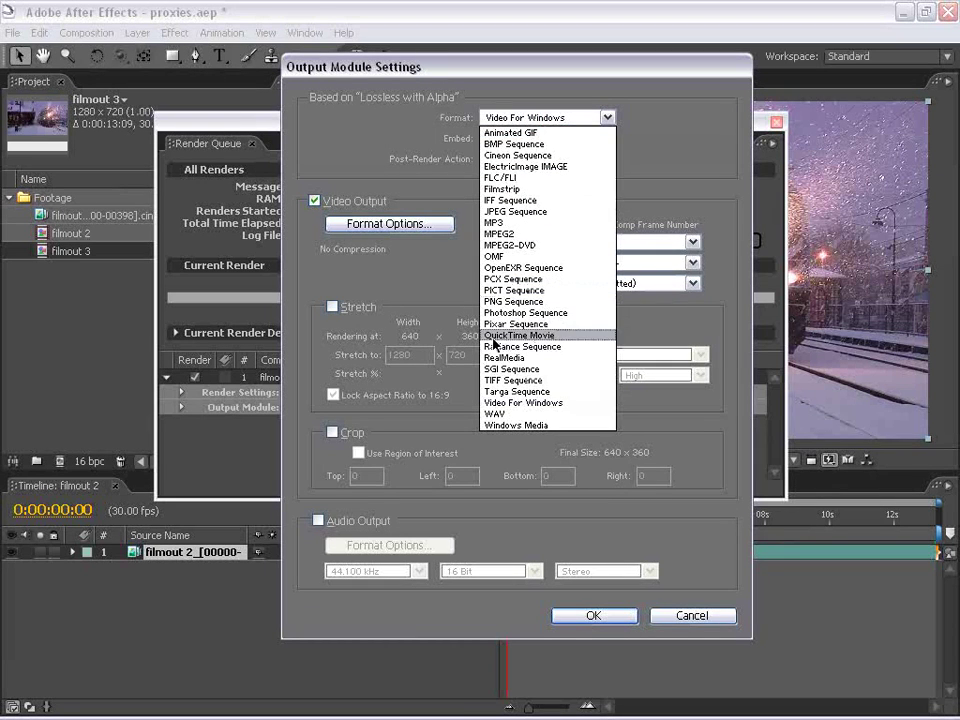
{"action": "left_click", "coordinate": [540, 335]}
{"action": "left_click", "coordinate": [403, 101]}
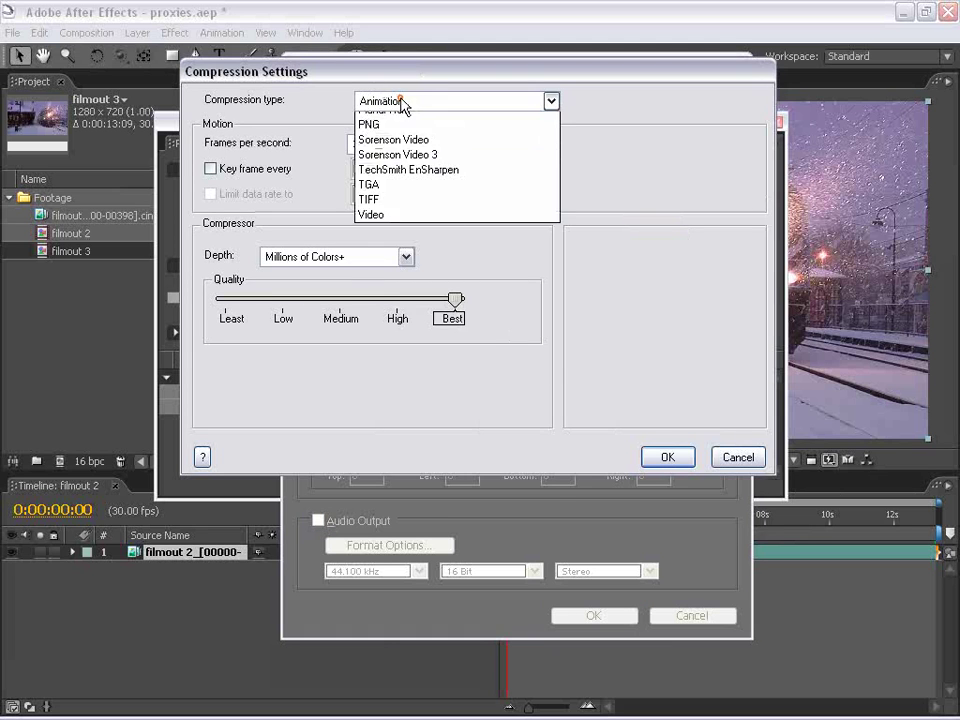
{"action": "left_click", "coordinate": [392, 376]}
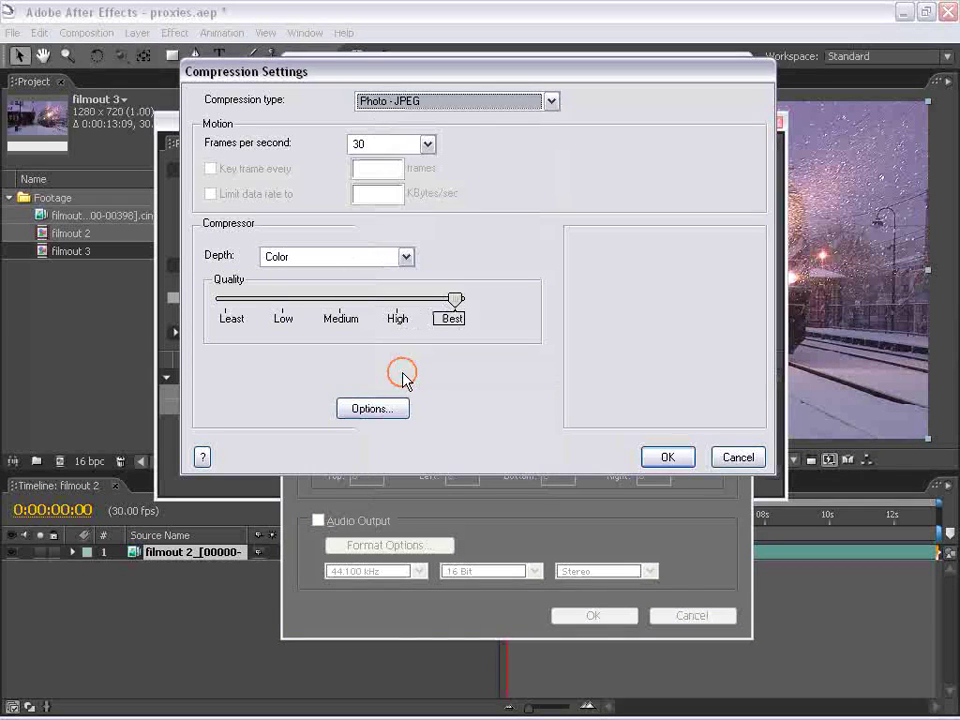
{"action": "left_click_drag", "start_coordinate": [453, 299], "coordinate": [438, 299]}
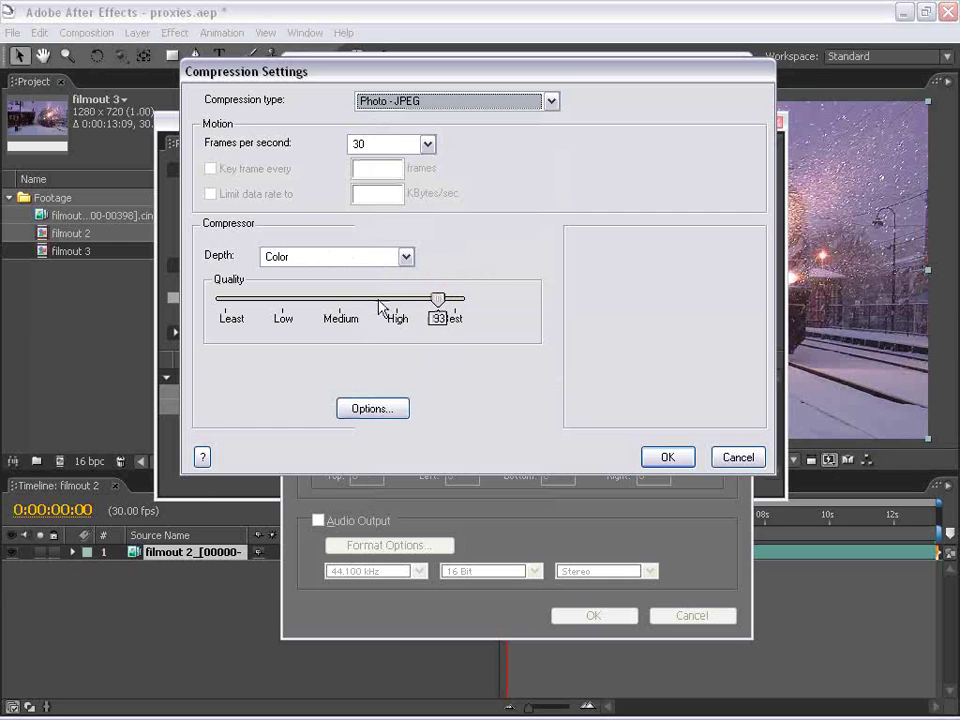
{"action": "left_click", "coordinate": [662, 460]}
{"action": "left_click", "coordinate": [319, 522]}
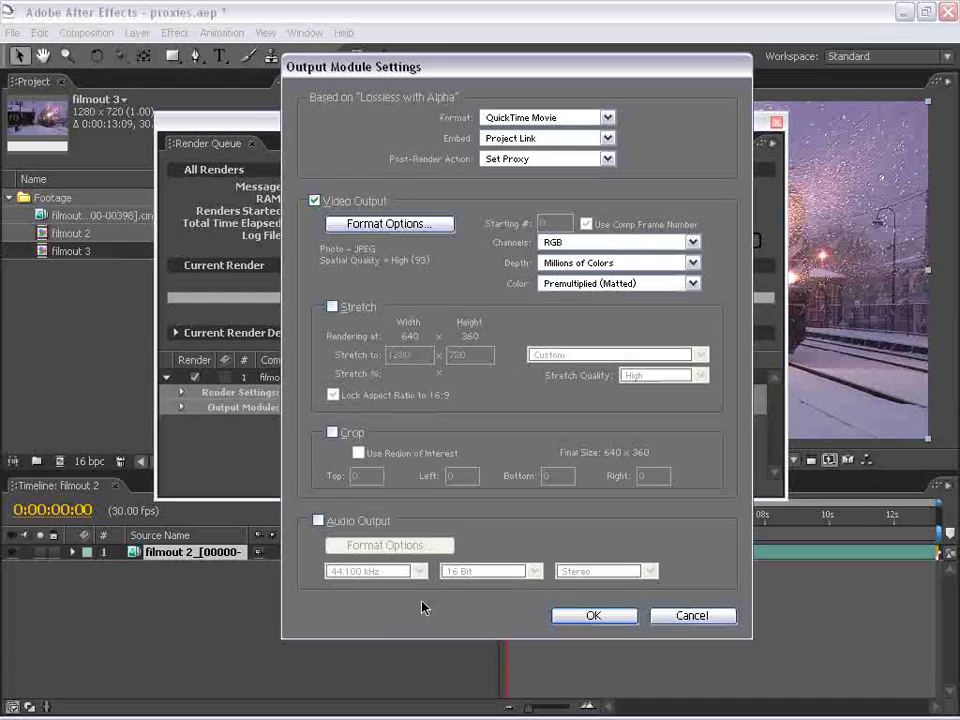
{"action": "left_click", "coordinate": [592, 617]}
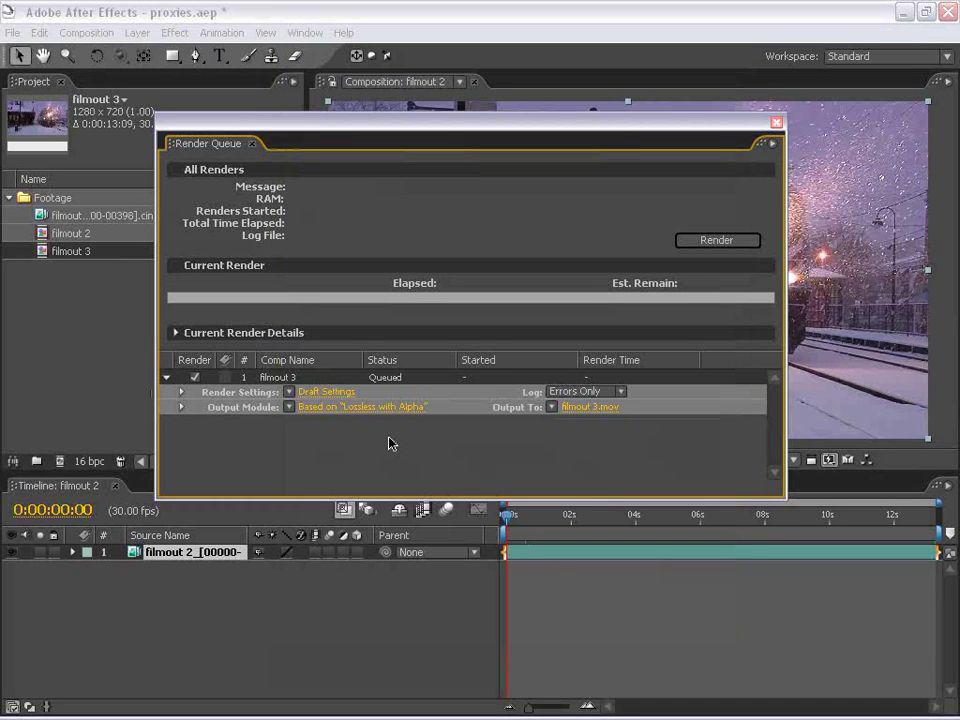
Render the queued filmout 3 composition to filmout 3.mov.
{"action": "left_click", "coordinate": [722, 242]}
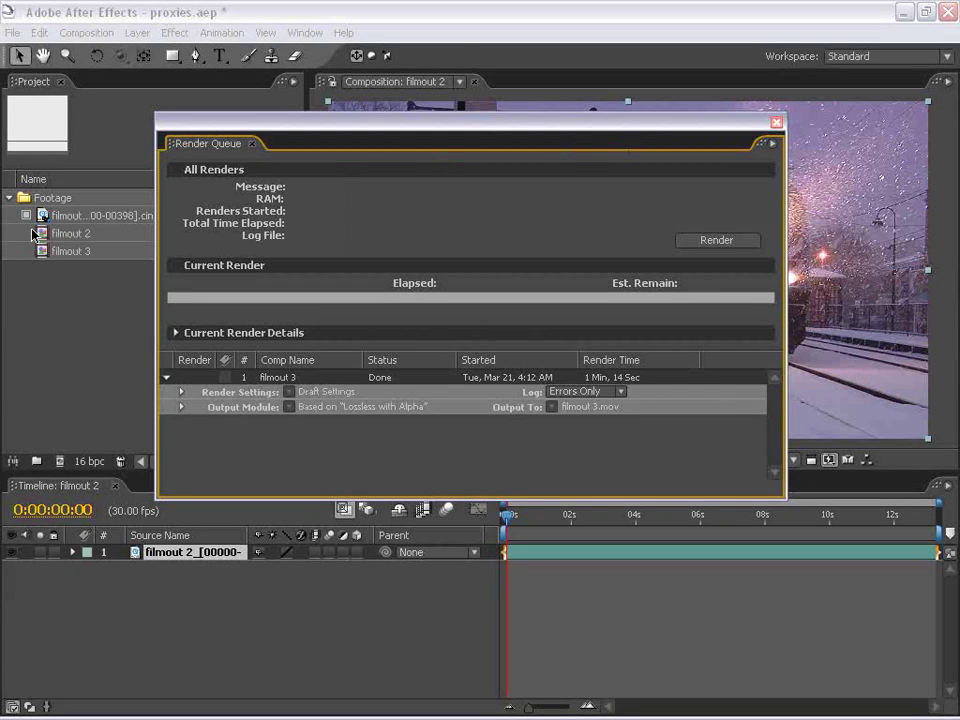
{"action": "left_click", "coordinate": [55, 219]}
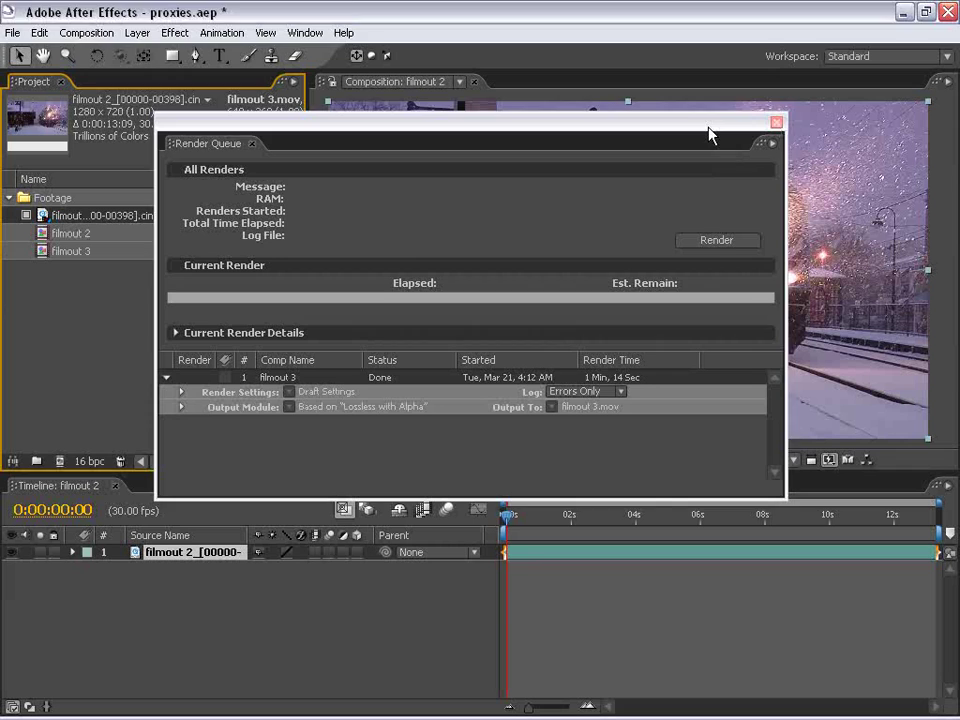
Close the Render Queue and widen the Project panel to show the Cineon footage's details.
{"action": "left_click_drag", "start_coordinate": [745, 124], "coordinate": [737, 125]}
{"action": "left_click", "coordinate": [769, 123]}
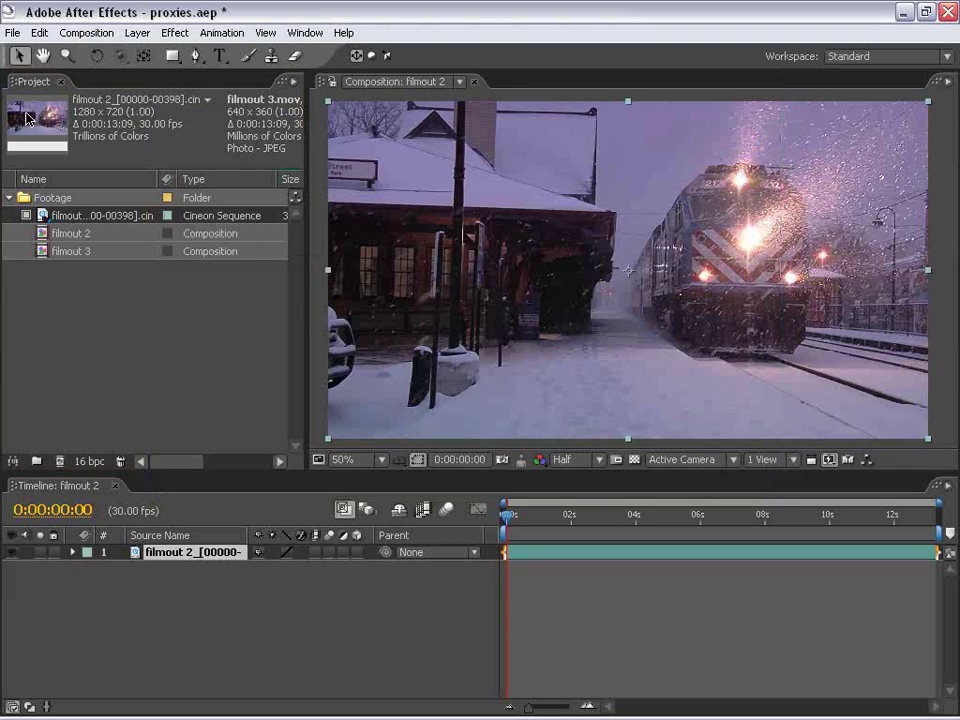
{"action": "left_click", "coordinate": [184, 328]}
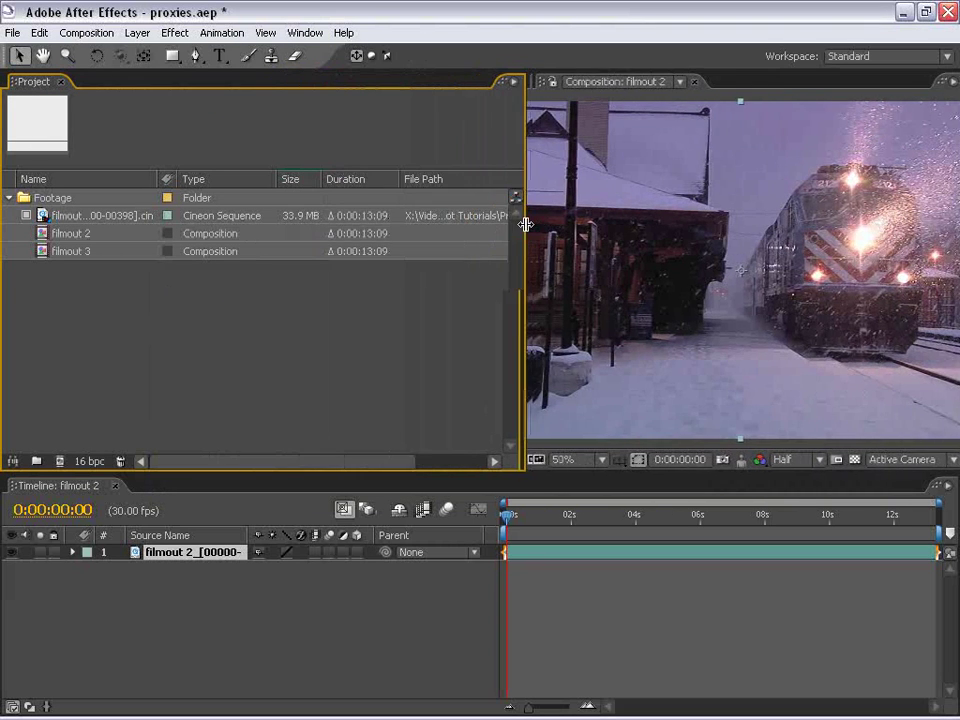
{"action": "left_click_drag", "start_coordinate": [525, 224], "coordinate": [566, 224]}
{"action": "left_click", "coordinate": [50, 216]}
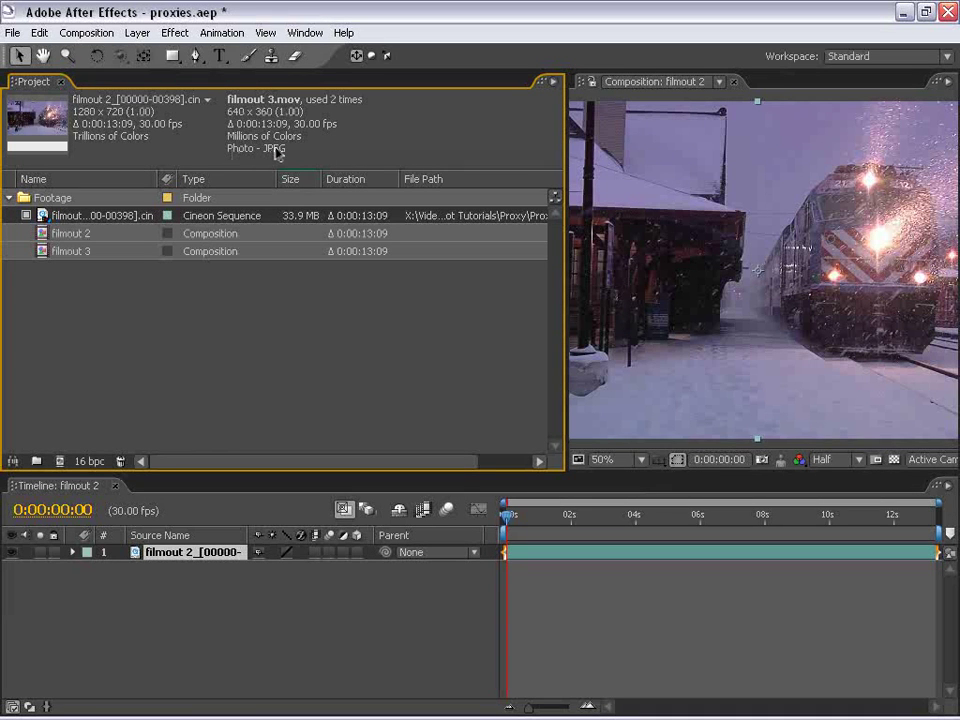
Switch the Cineon footage's proxy off and back on, then narrow the Project panel.
{"action": "left_click", "coordinate": [26, 290]}
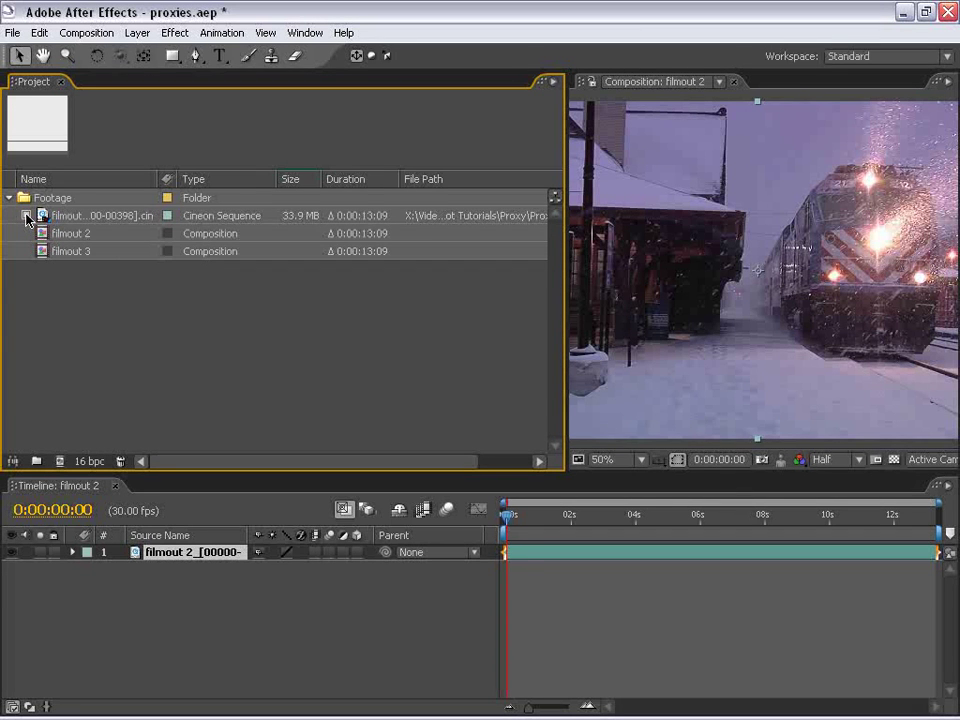
{"action": "left_click", "coordinate": [26, 215]}
{"action": "left_click", "coordinate": [57, 219]}
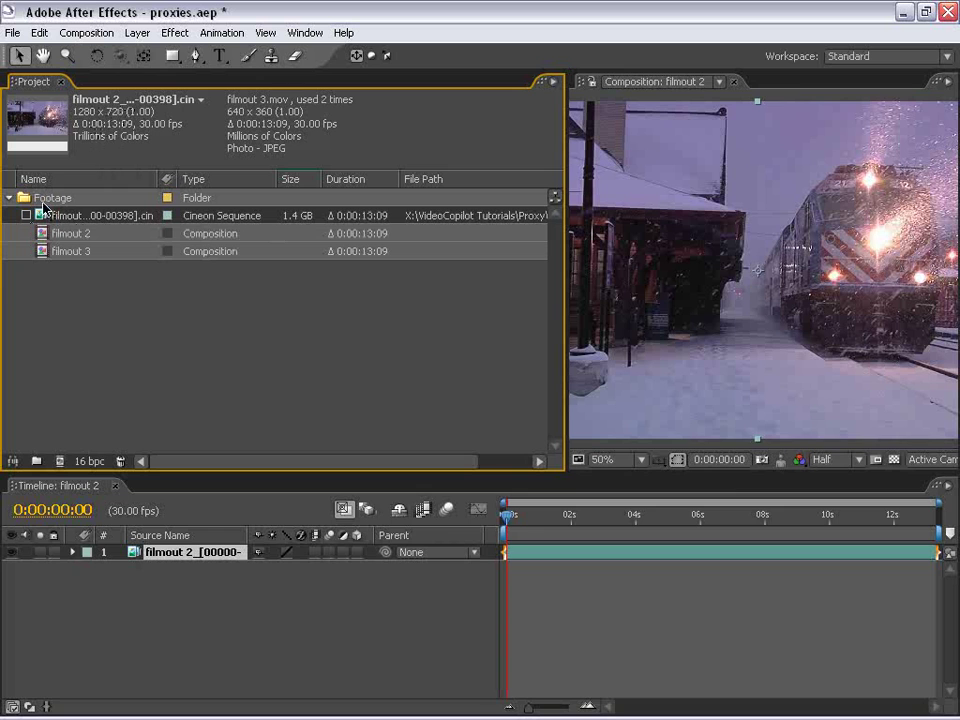
{"action": "left_click", "coordinate": [26, 215]}
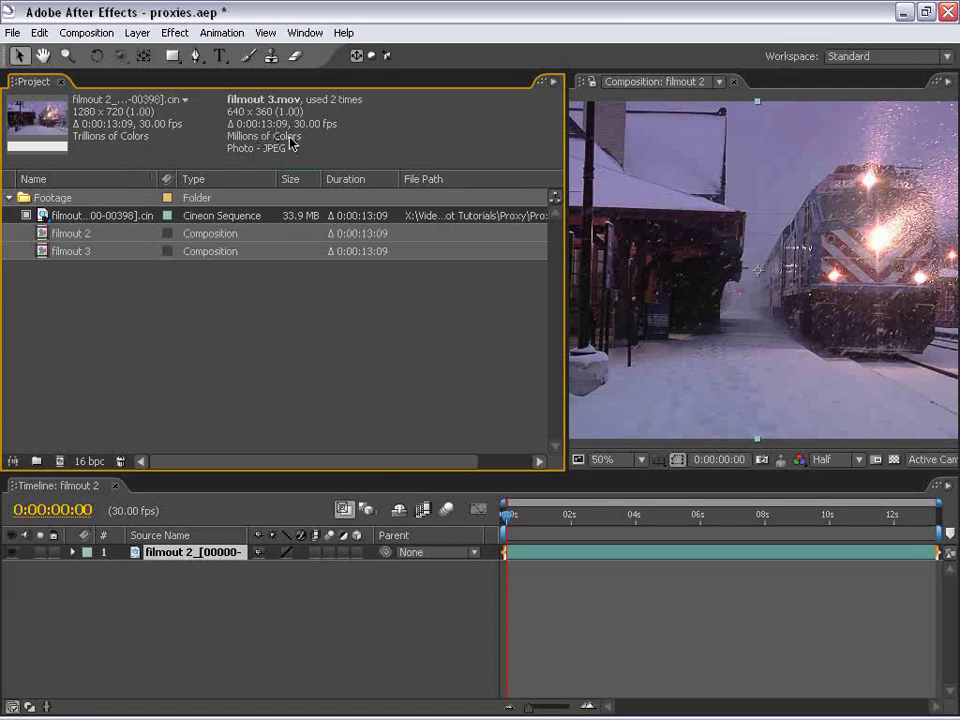
{"action": "left_click_drag", "start_coordinate": [566, 265], "coordinate": [344, 305]}
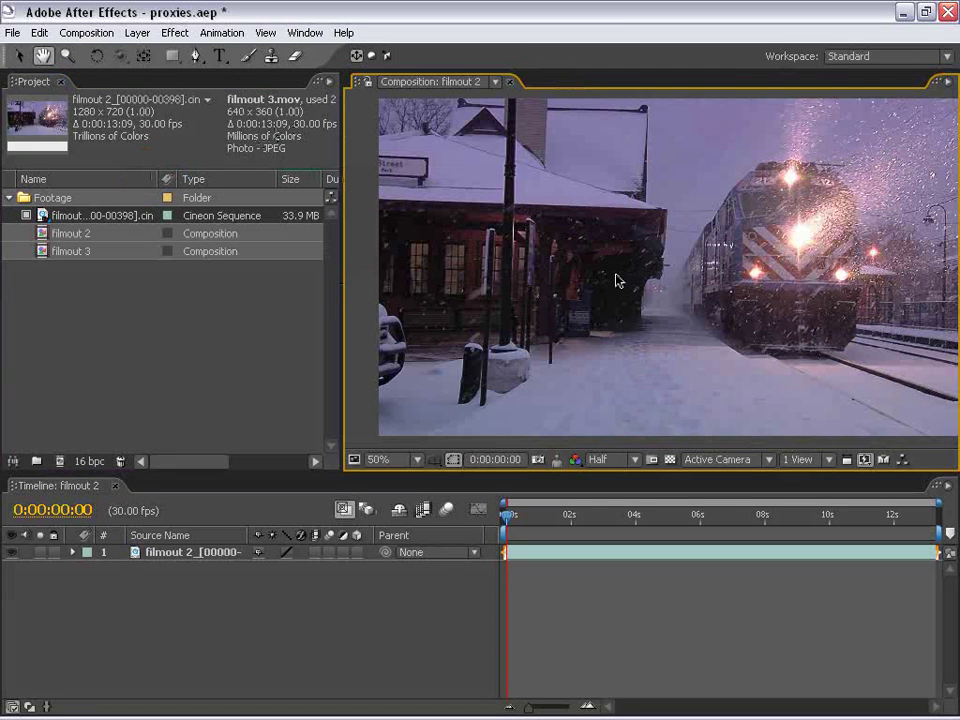
Set the viewer resolution to Full, zoom in, and pan across the station and train.
{"action": "left_click", "coordinate": [603, 465]}
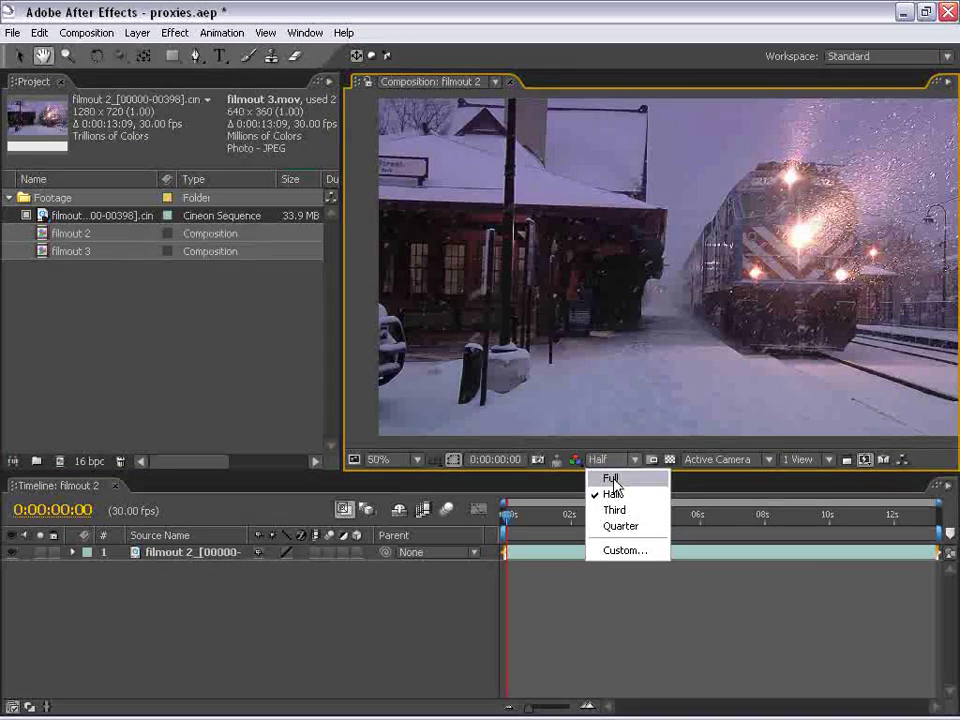
{"action": "left_click", "coordinate": [608, 476]}
{"action": "scroll", "coordinate": [622, 289], "scroll_direction": "up", "scroll_amount": 1}
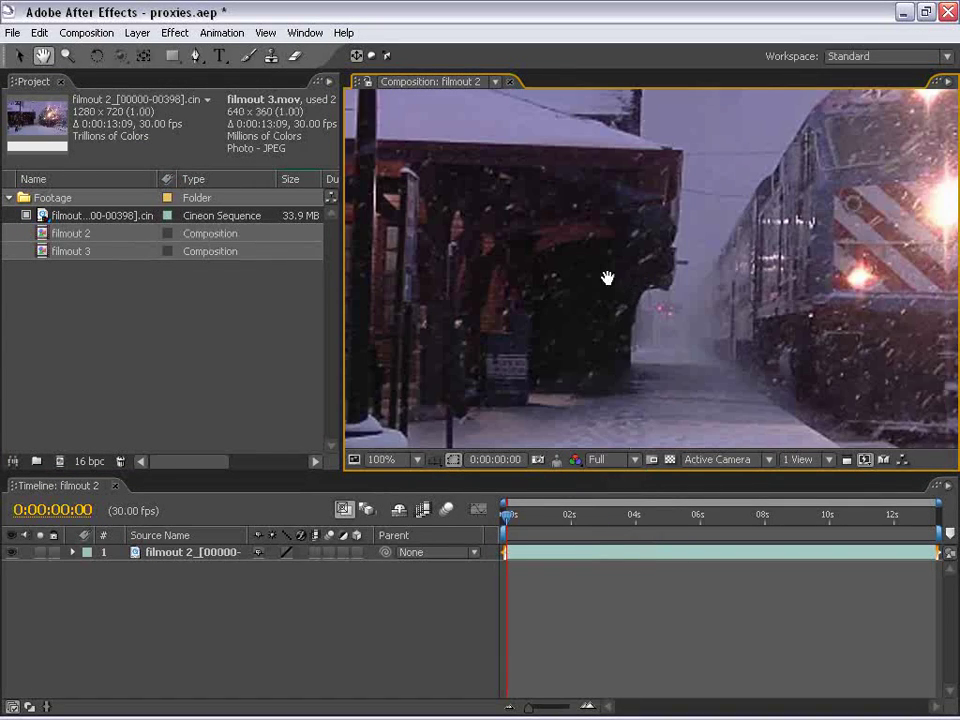
{"action": "left_click_drag", "start_coordinate": [606, 274], "coordinate": [658, 296]}
{"action": "left_click_drag", "start_coordinate": [646, 353], "coordinate": [634, 317]}
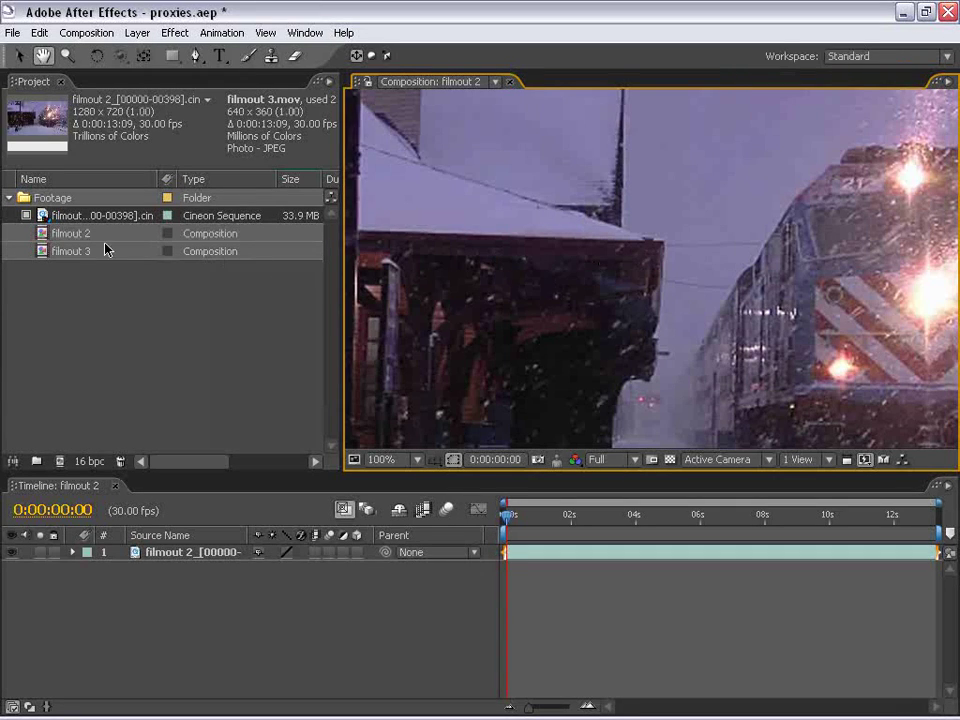
{"action": "left_click_drag", "start_coordinate": [573, 247], "coordinate": [506, 262]}
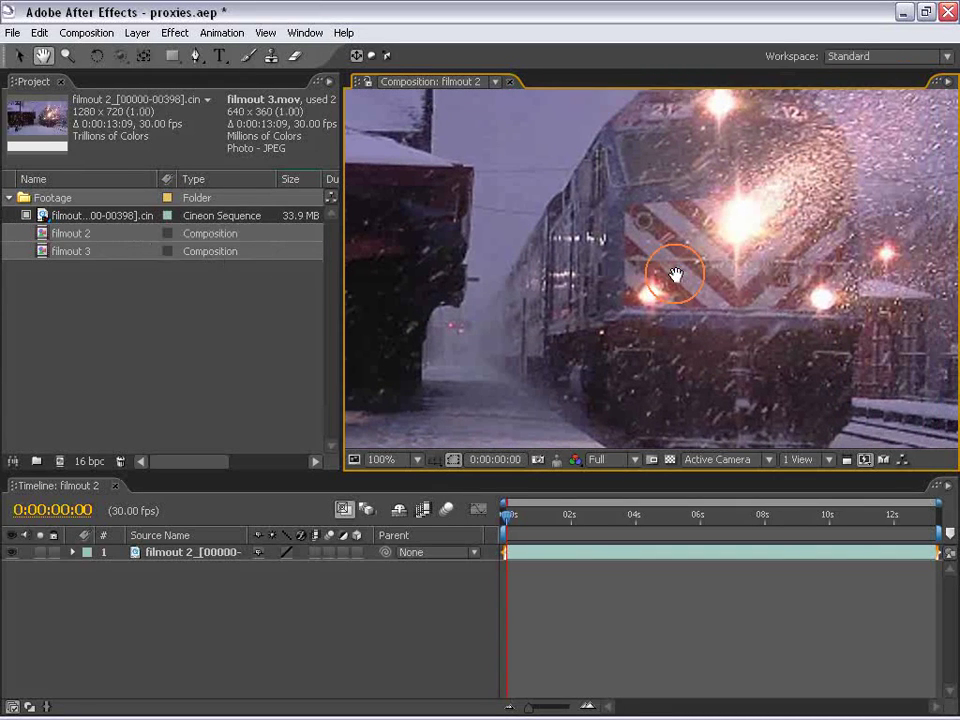
{"action": "left_click_drag", "start_coordinate": [615, 274], "coordinate": [645, 278]}
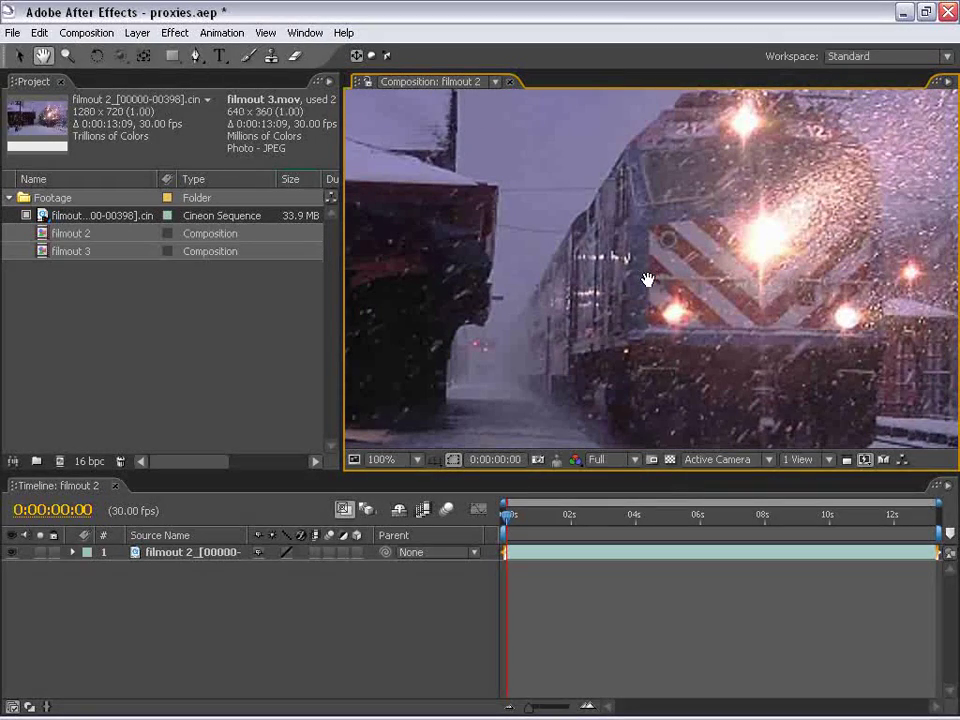
Compare the footage with and without its proxy, leaving filmout 3.mov active.
{"action": "left_click", "coordinate": [27, 217]}
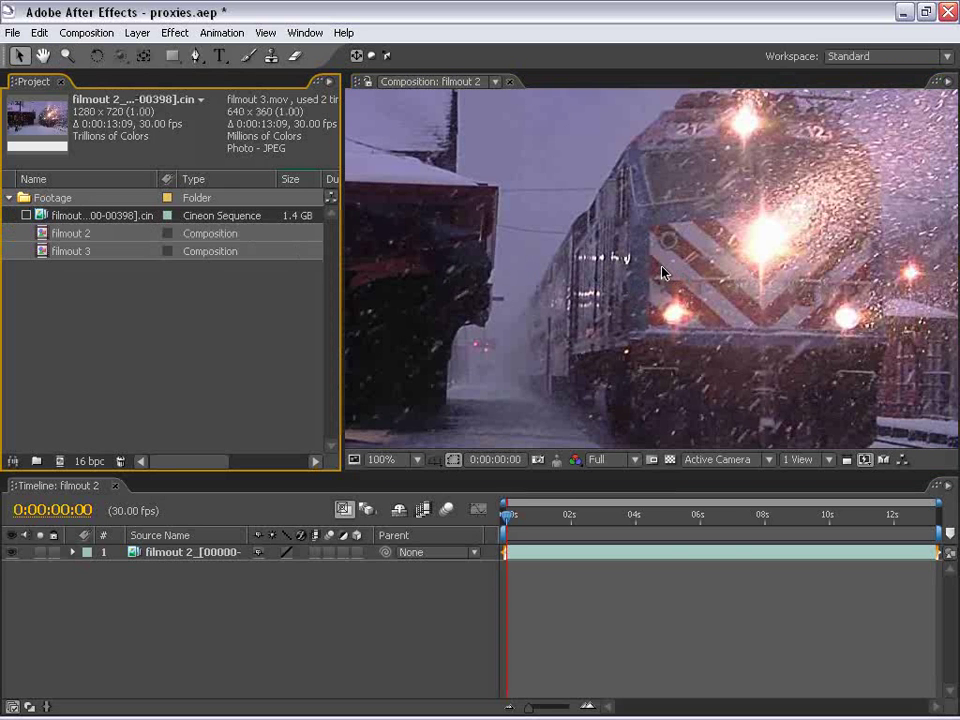
{"action": "left_click_drag", "start_coordinate": [806, 250], "coordinate": [697, 264]}
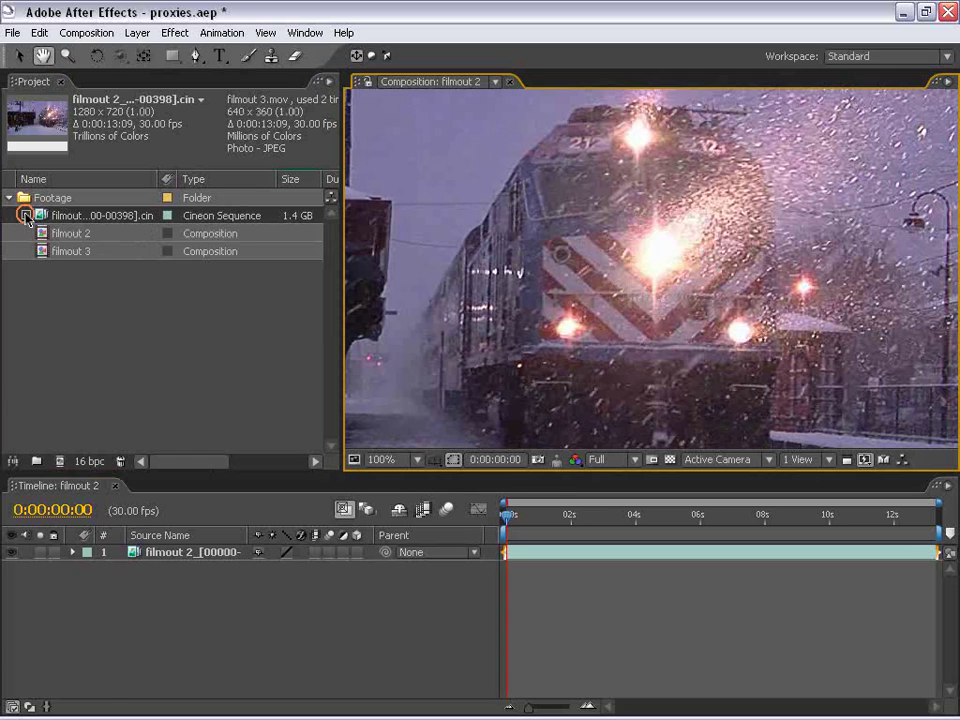
{"action": "left_click", "coordinate": [27, 217]}
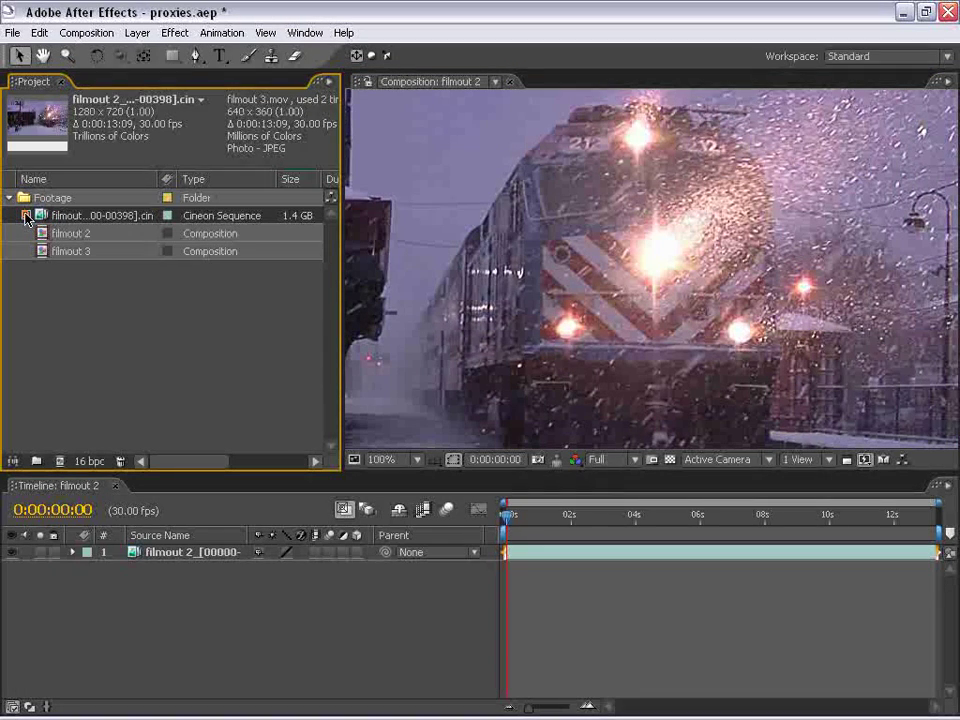
{"action": "left_click", "coordinate": [27, 217]}
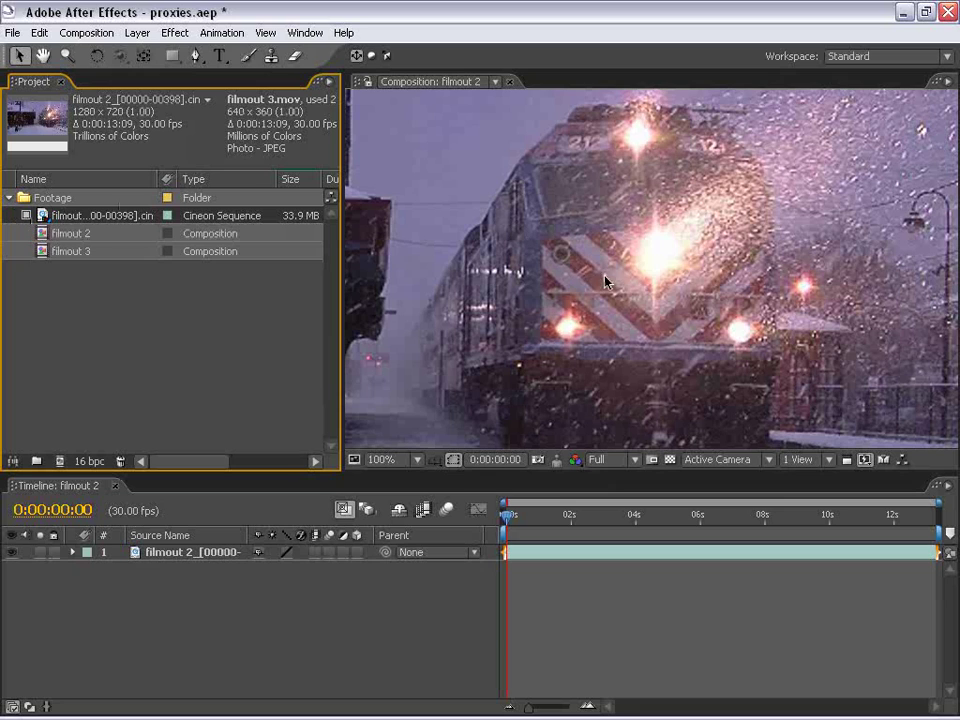
{"action": "key", "text": "comma"}
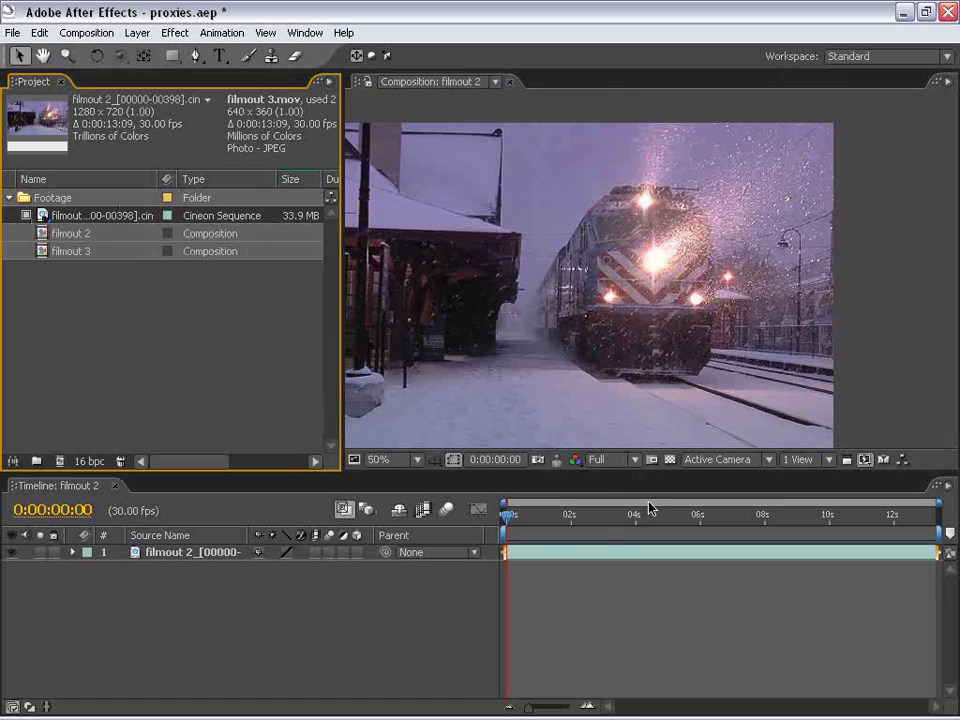
{"action": "mouse_move", "coordinate": [493, 535]}
{"action": "left_mouse_down"}
{"action": "mouse_move", "coordinate": [716, 529]}
{"action": "mouse_move", "coordinate": [750, 537]}
{"action": "mouse_move", "coordinate": [497, 541]}
{"action": "left_mouse_up"}
{"action": "left_click_drag", "start_coordinate": [506, 317], "coordinate": [617, 294]}
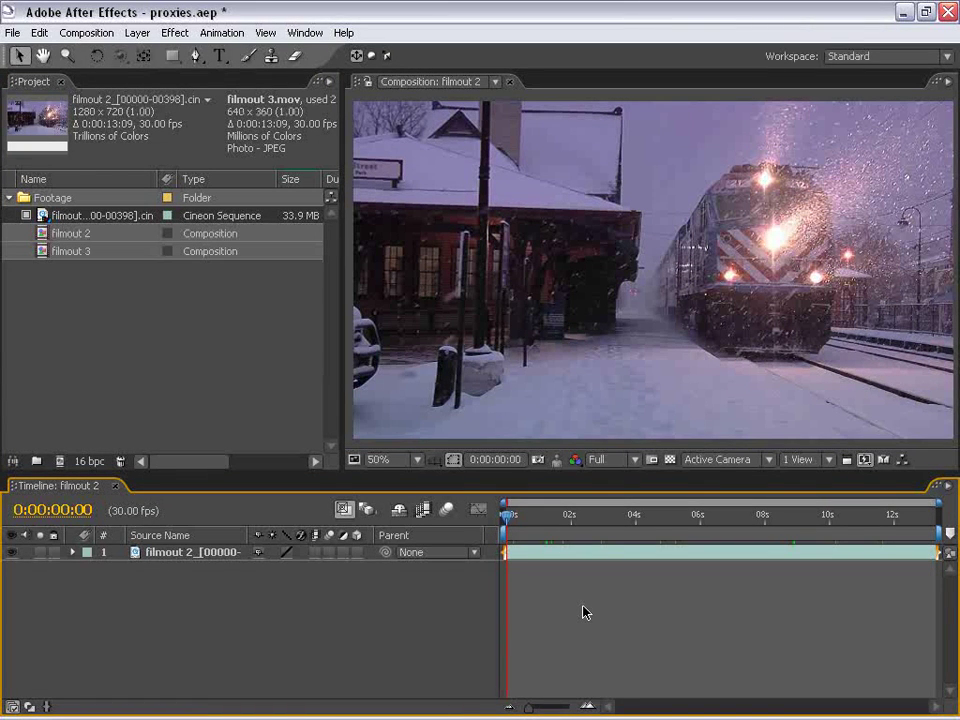
{"action": "left_click", "coordinate": [516, 208]}
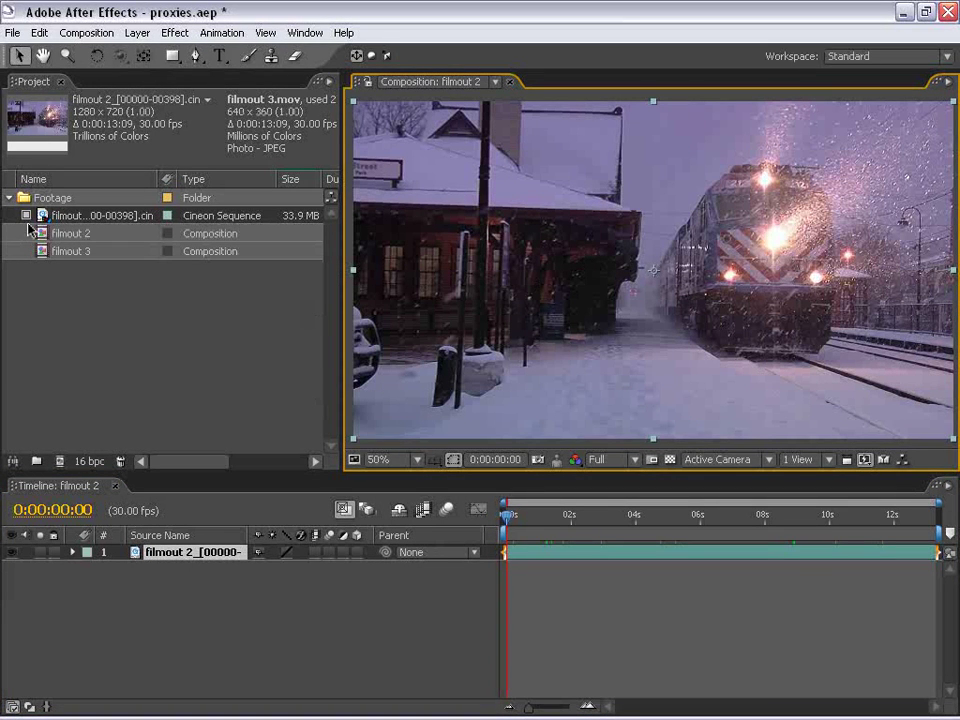
{"action": "left_click", "coordinate": [26, 216]}
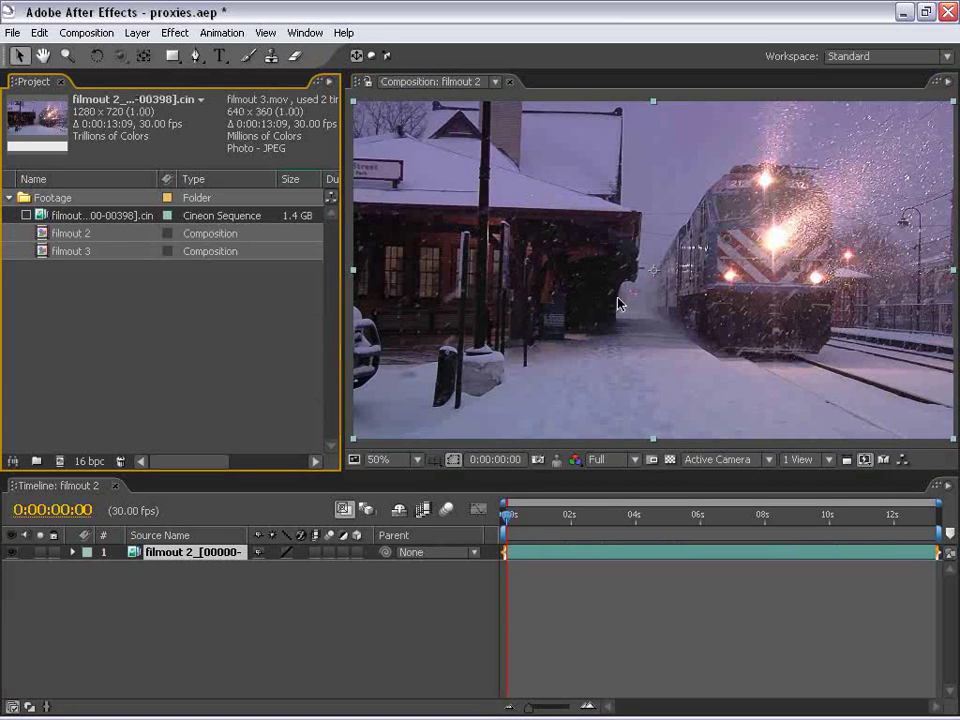
{"action": "scroll", "coordinate": [620, 303], "scroll_direction": "up", "scroll_amount": 2}
{"action": "scroll", "coordinate": [662, 272], "scroll_direction": "up", "scroll_amount": 1}
{"action": "scroll", "coordinate": [662, 272], "scroll_direction": "down", "scroll_amount": 3}
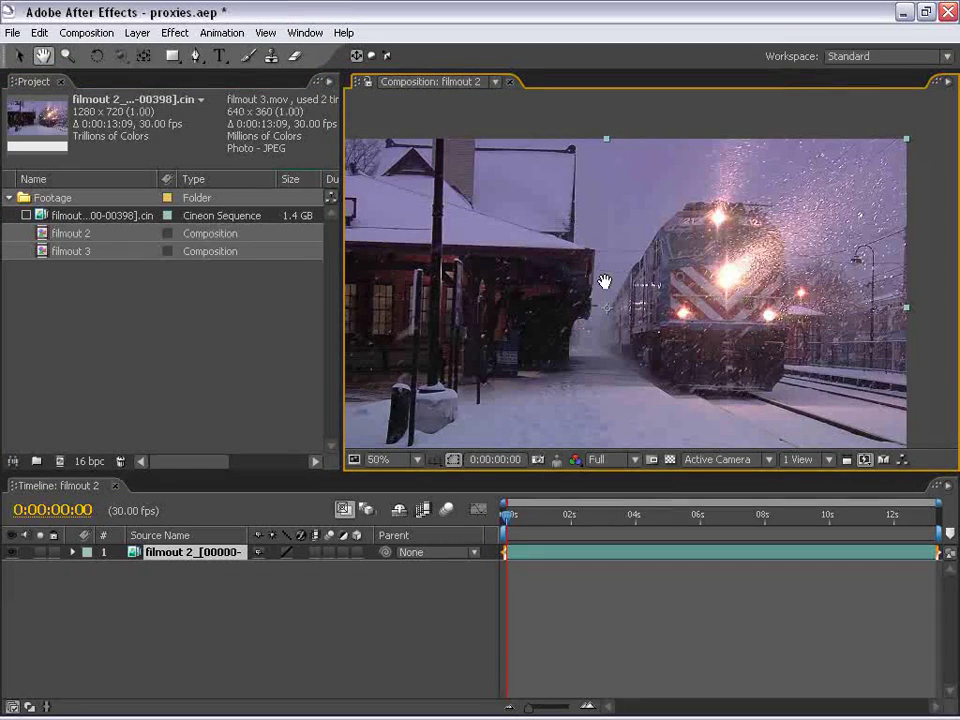
{"action": "scroll", "coordinate": [643, 300], "scroll_direction": "up", "scroll_amount": 2}
{"action": "scroll", "coordinate": [643, 300], "scroll_direction": "down", "scroll_amount": 2}
{"action": "left_click", "coordinate": [587, 624]}
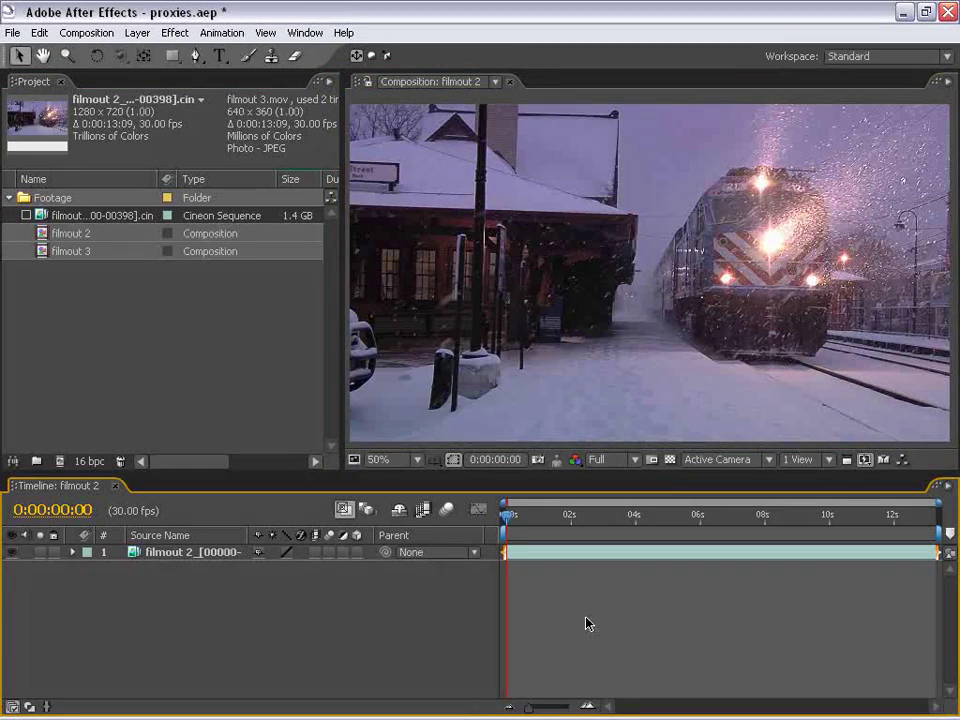
{"action": "left_click", "coordinate": [71, 233]}
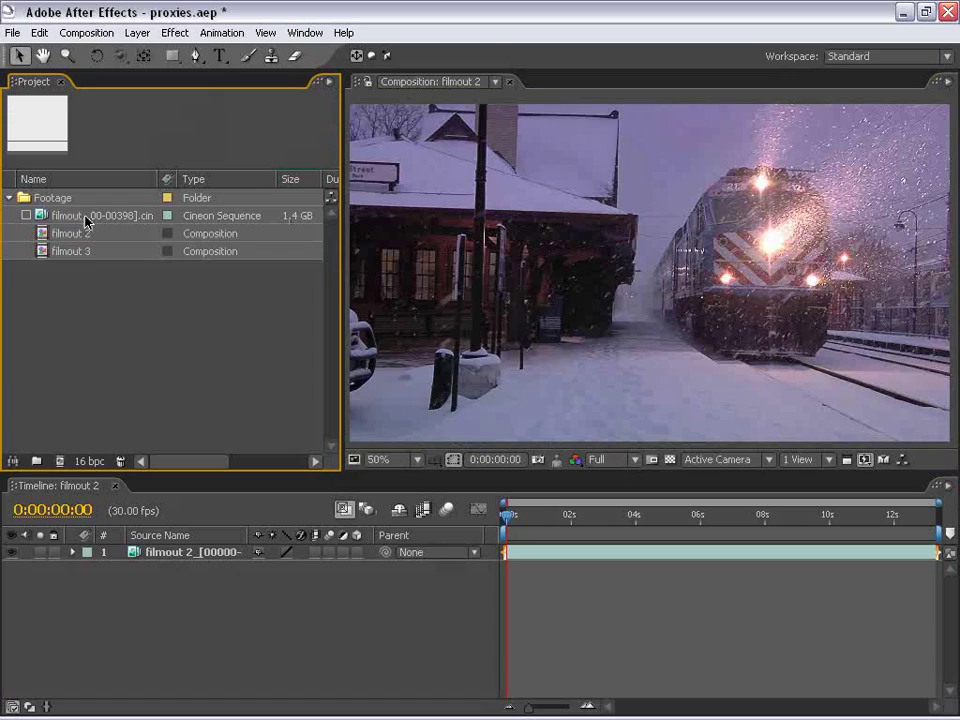
Import filmout 2_00000.cin as a Cineon sequence and duplicate it twice.
{"action": "left_click", "coordinate": [68, 221]}
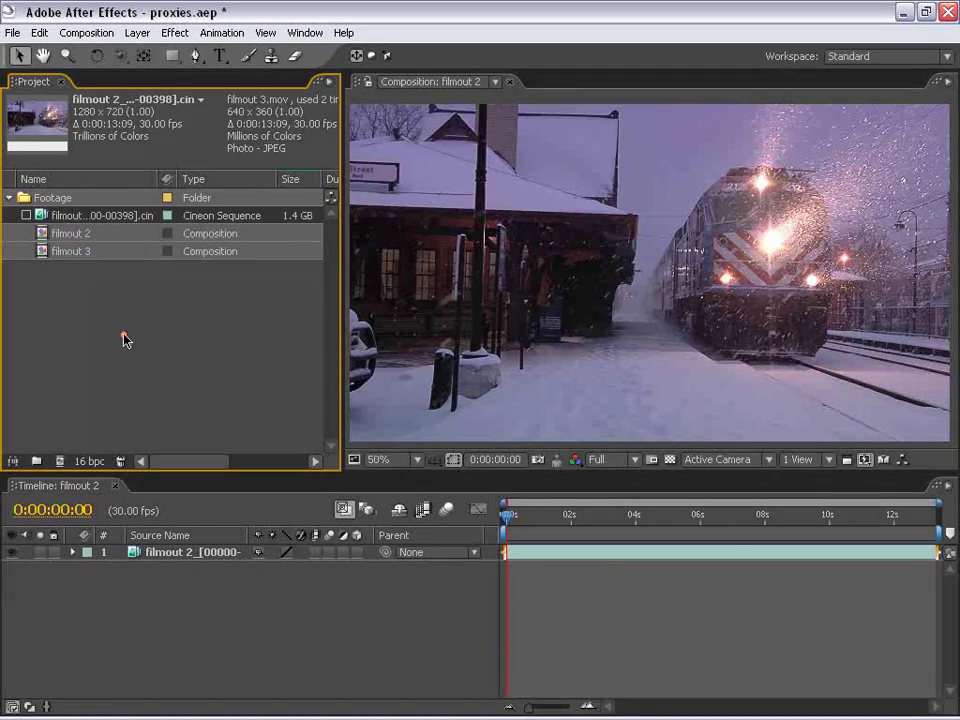
{"action": "double_click", "coordinate": [150, 326]}
{"action": "left_click", "coordinate": [370, 236]}
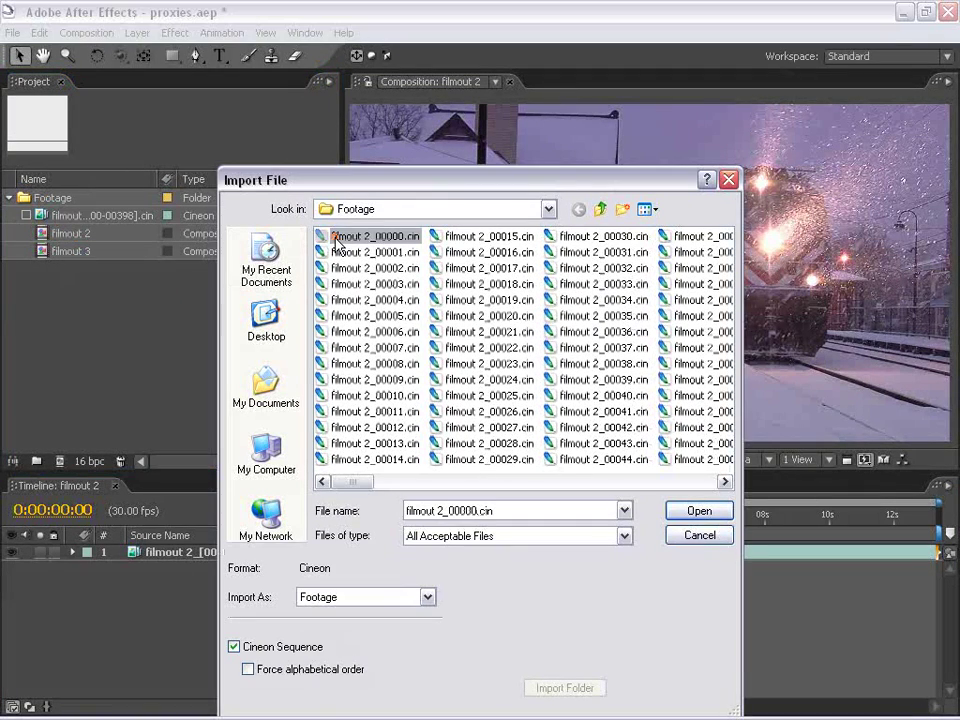
{"action": "left_click", "coordinate": [705, 511]}
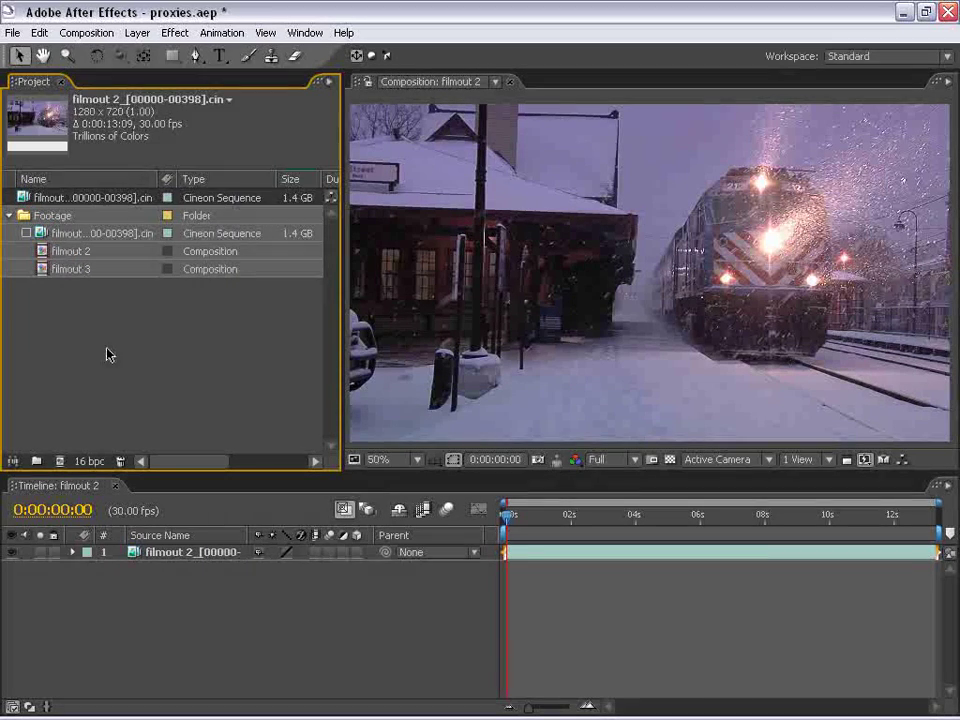
{"action": "key", "text": "ctrl+d"}
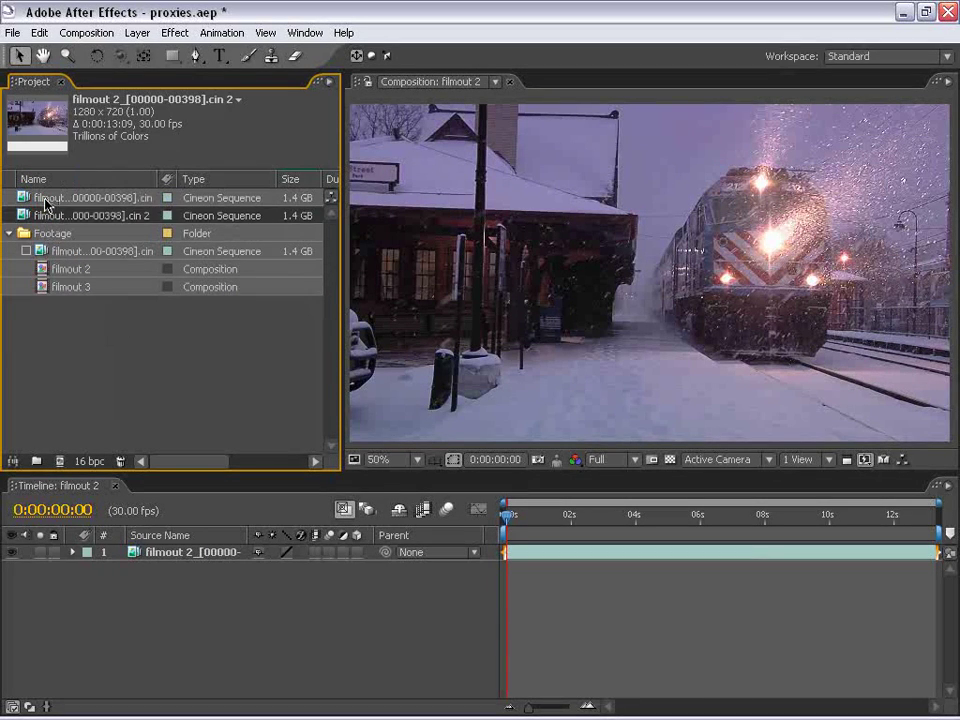
{"action": "key", "text": "ctrl+d"}
Rename the three footage copies 1, 2 and 3.
{"action": "left_click", "coordinate": [113, 381]}
{"action": "left_click", "coordinate": [75, 199]}
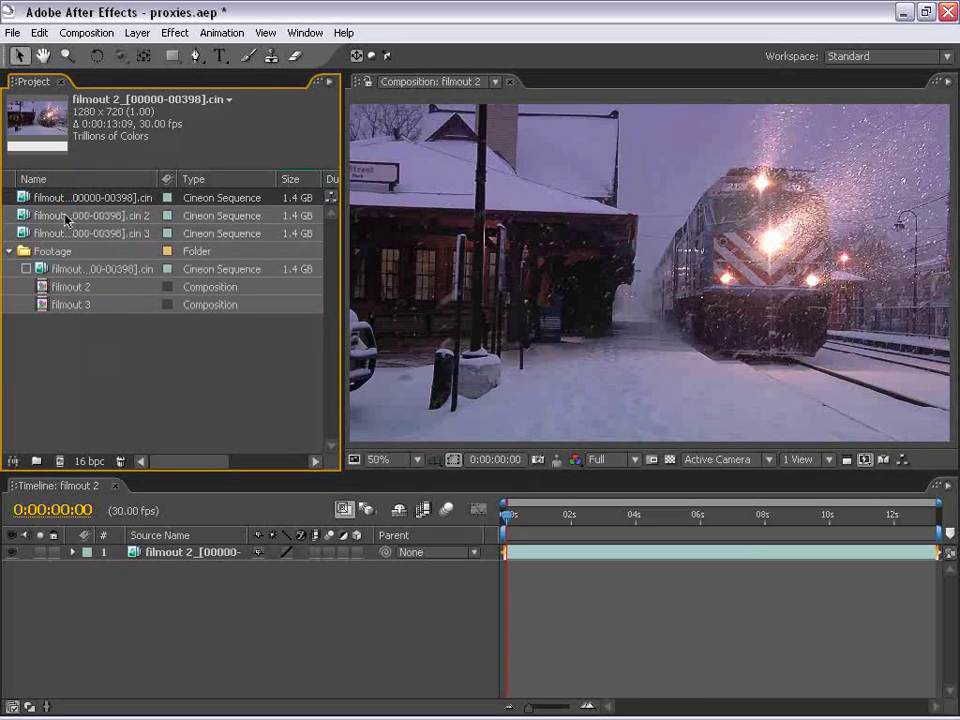
{"action": "key", "text": "Return"}
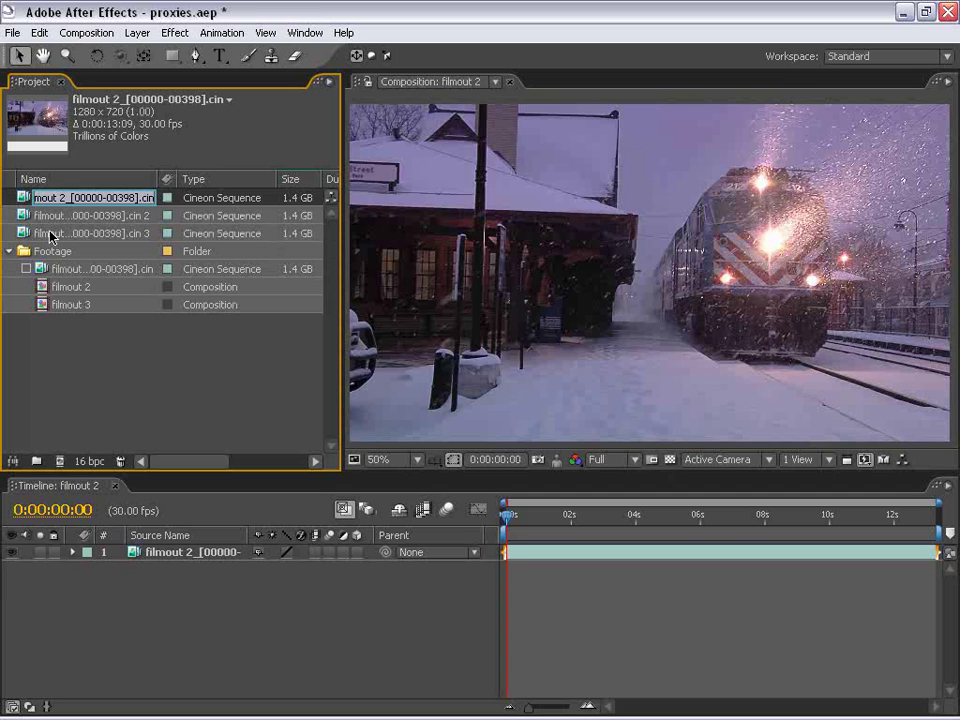
{"action": "type", "text": "1"}
{"action": "left_click", "coordinate": [50, 217]}
{"action": "key", "text": "Return"}
{"action": "type", "text": "2"}
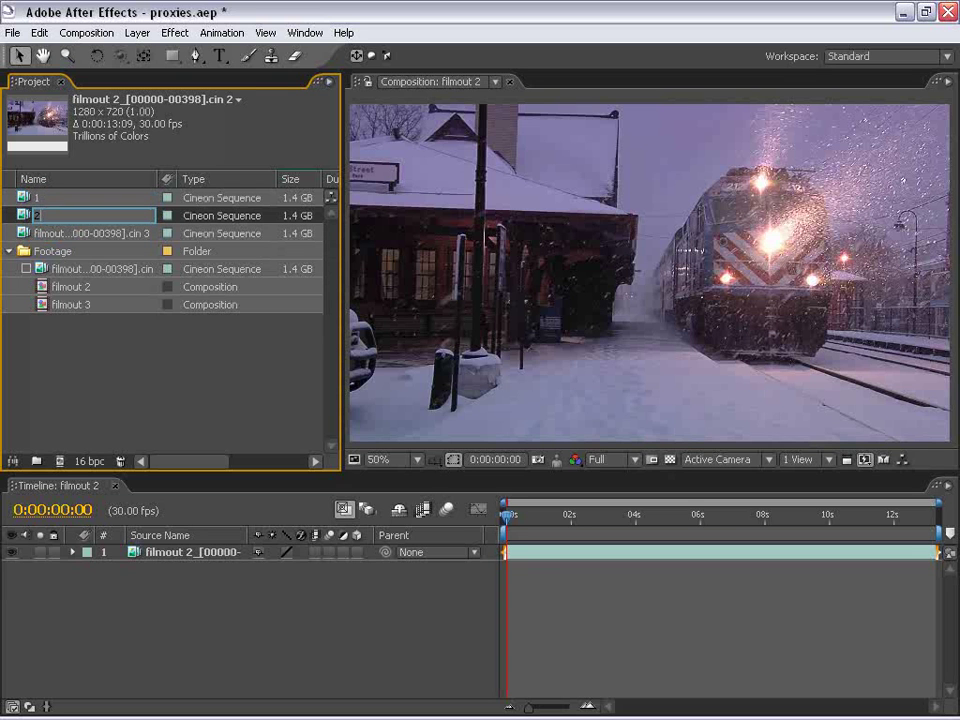
{"action": "left_click", "coordinate": [45, 234]}
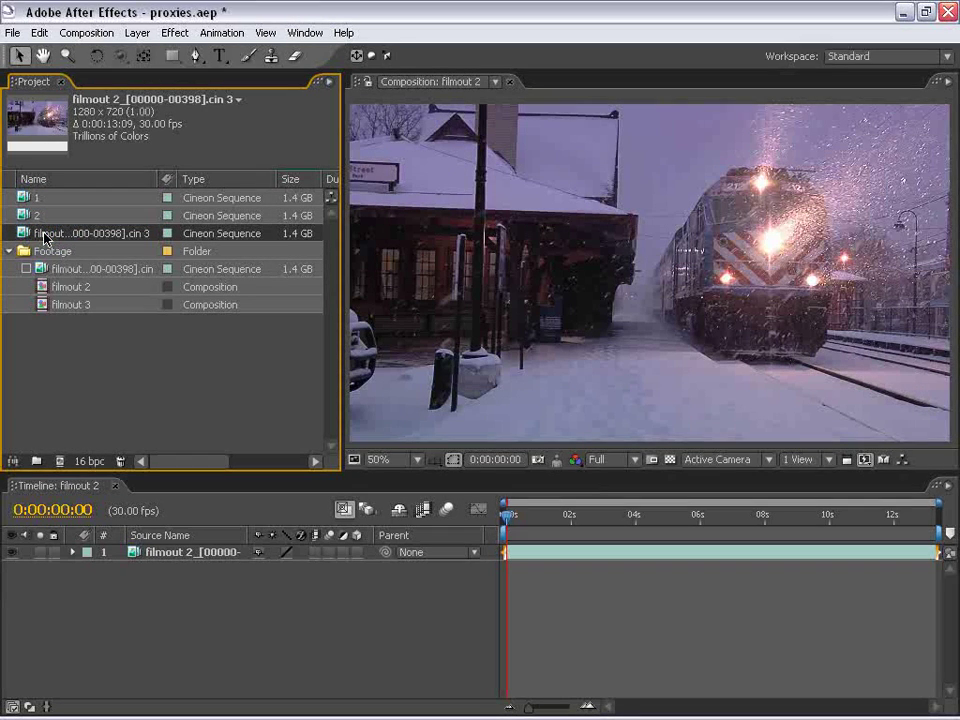
{"action": "key", "text": "Return"}
{"action": "type", "text": "3"}
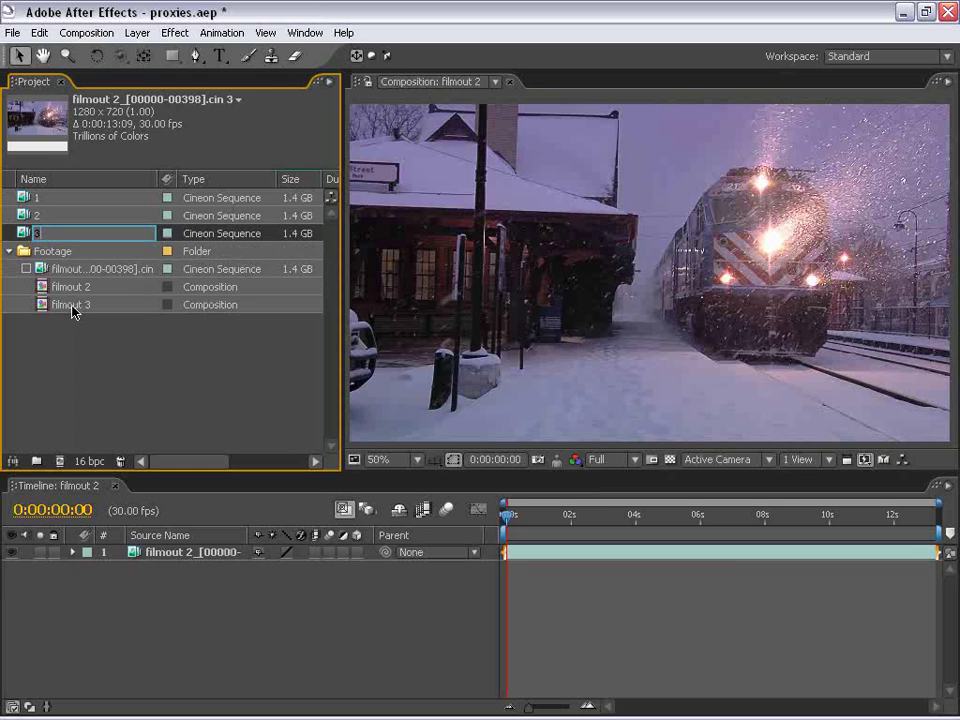
{"action": "left_click", "coordinate": [75, 316]}
{"action": "left_click", "coordinate": [25, 200]}
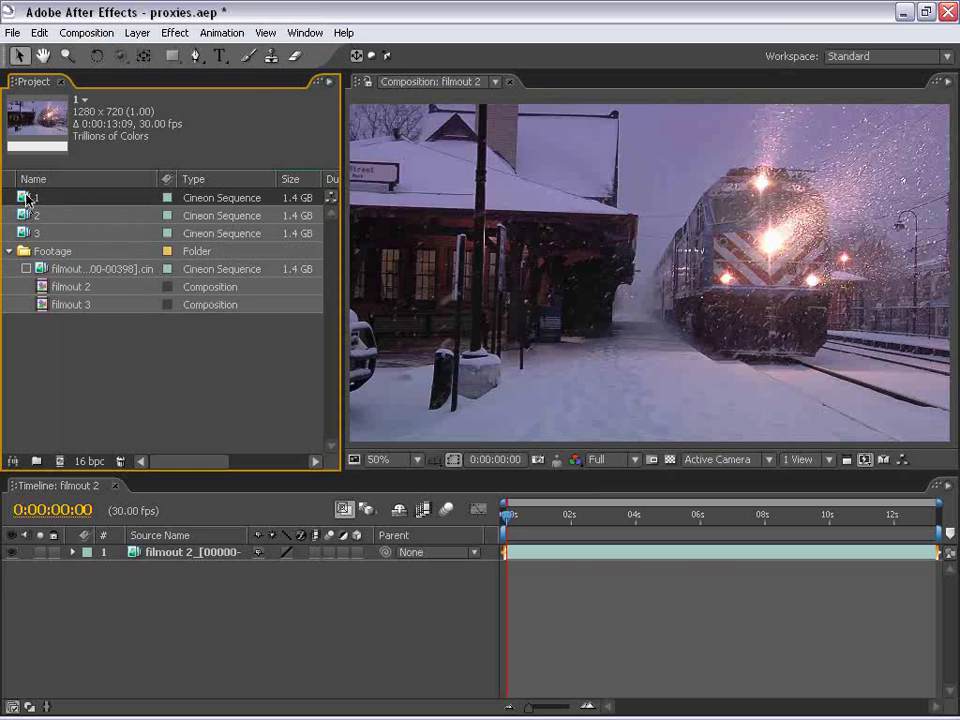
{"action": "right_click", "coordinate": [26, 202]}
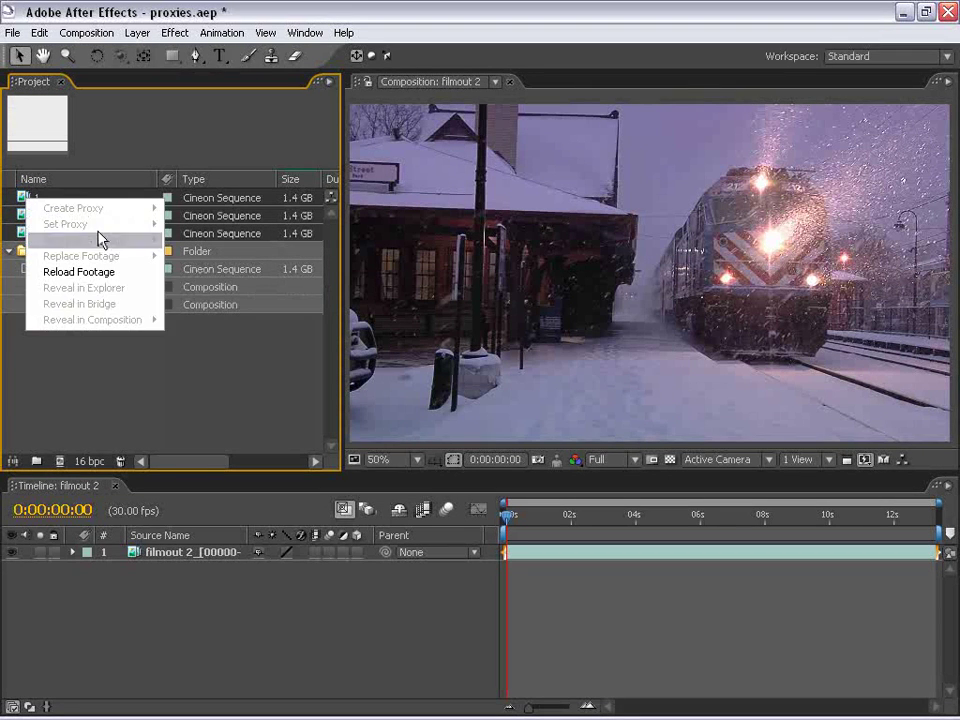
{"action": "left_click", "coordinate": [135, 400]}
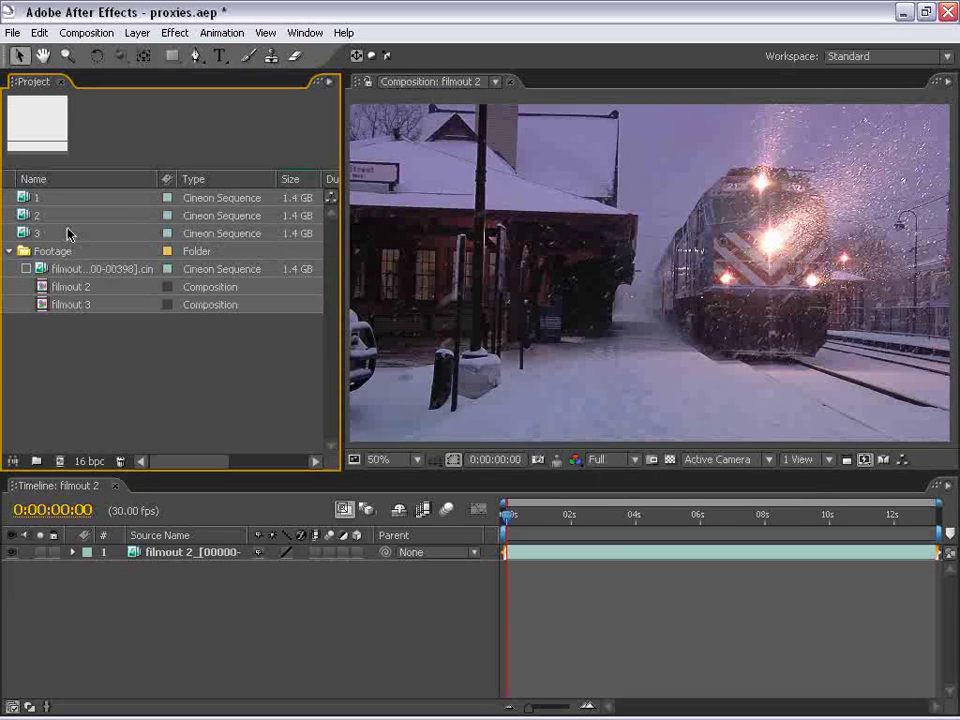
{"action": "left_click", "coordinate": [28, 197]}
{"action": "left_click", "coordinate": [28, 236], "text": "shift"}
{"action": "right_click", "coordinate": [33, 199]}
{"action": "right_click", "coordinate": [21, 197]}
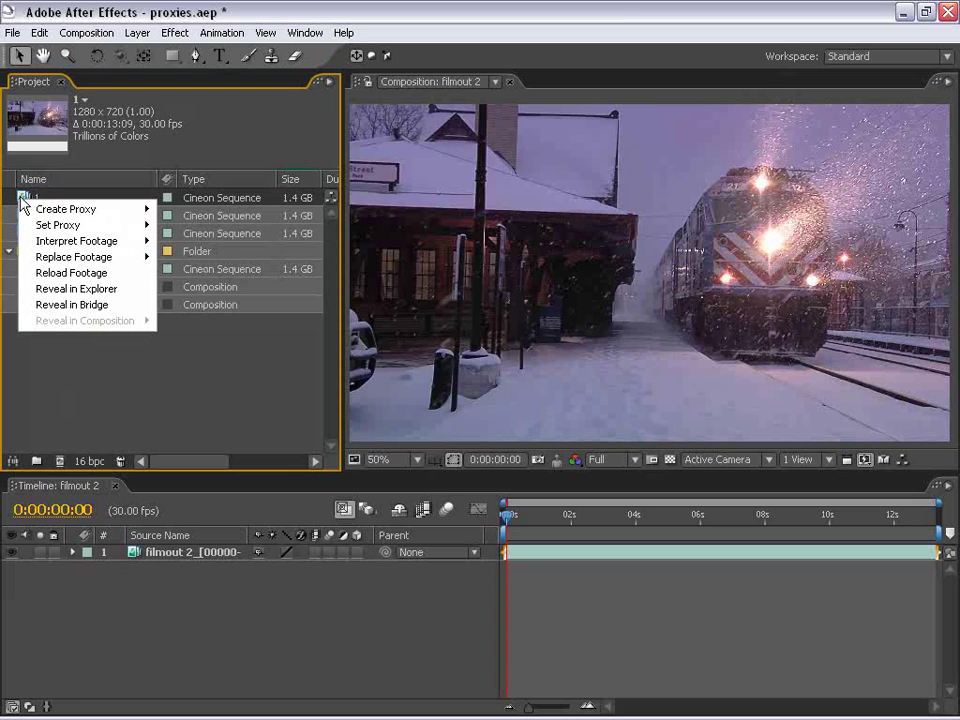
{"action": "mouse_move", "coordinate": [58, 225]}
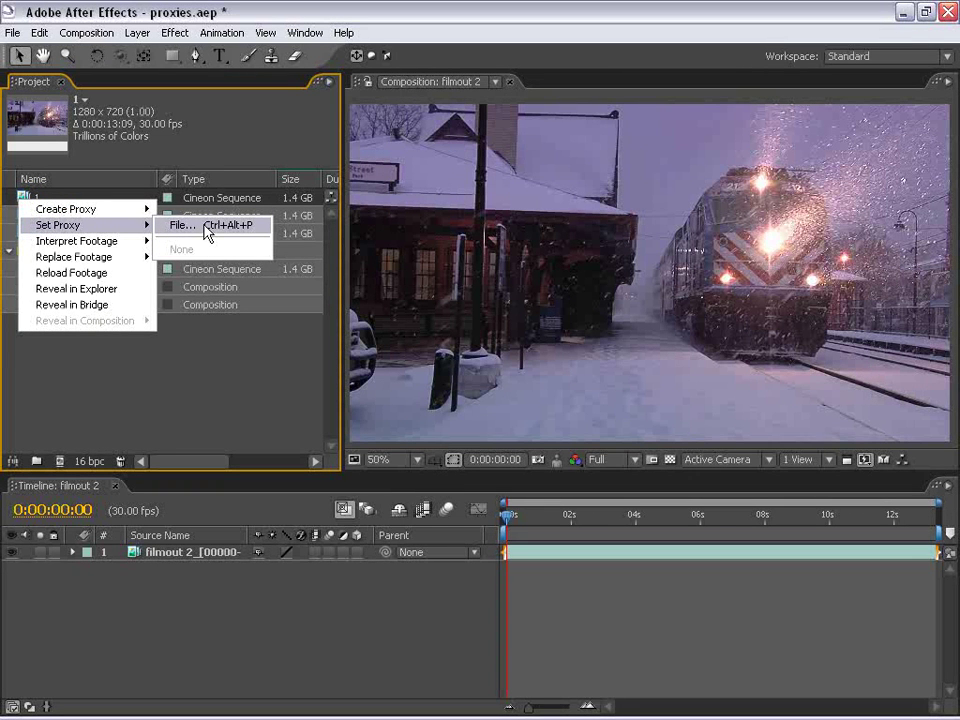
{"action": "left_click", "coordinate": [135, 315]}
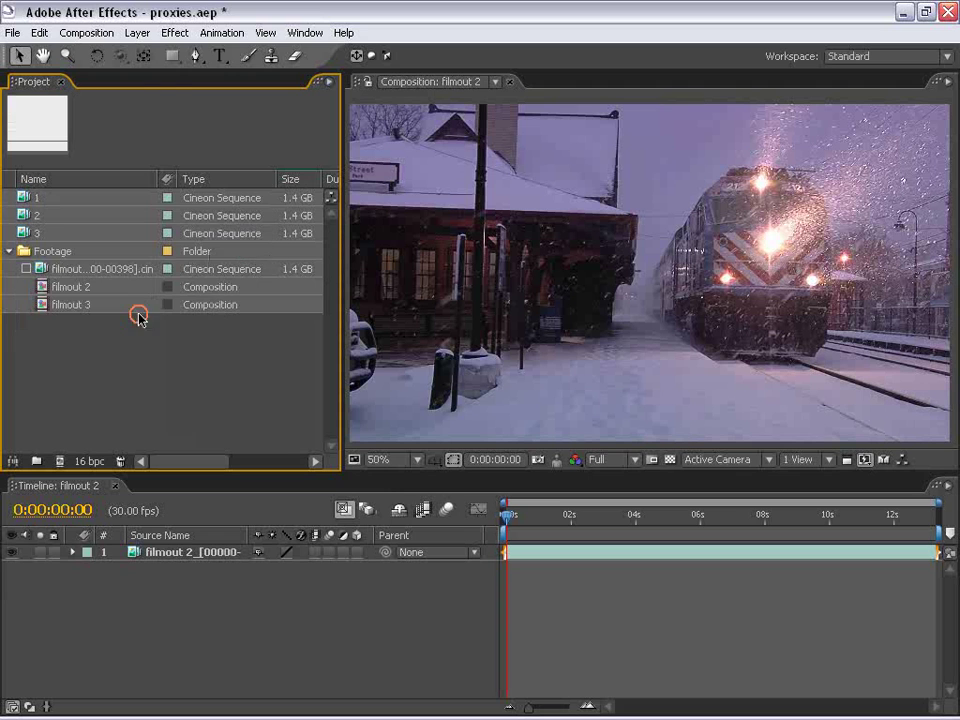
{"action": "left_click", "coordinate": [71, 272]}
Create proxy movies for footage copies 1, 2 and 3, then enlarge the Render Queue panel.
{"action": "right_click", "coordinate": [35, 198]}
{"action": "left_click", "coordinate": [198, 225]}
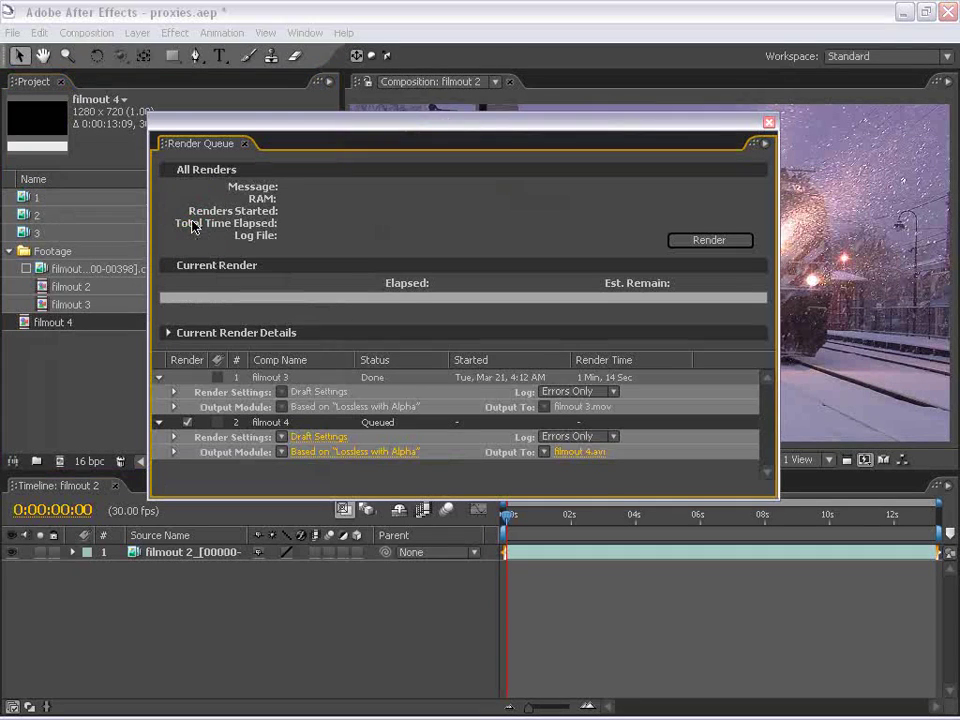
{"action": "right_click", "coordinate": [35, 218]}
{"action": "mouse_move", "coordinate": [66, 227]}
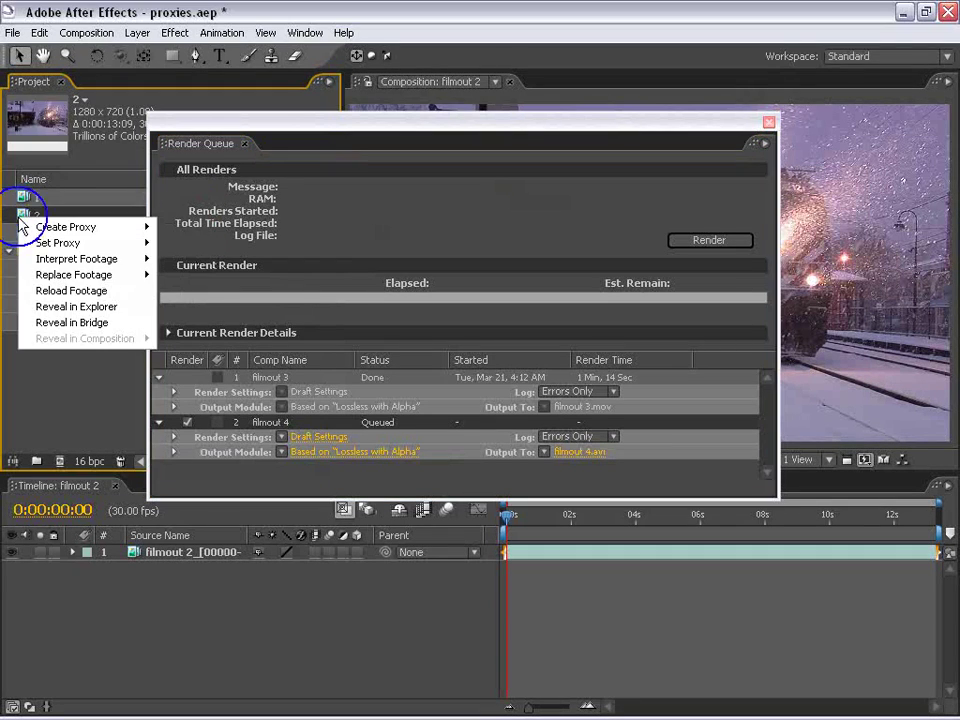
{"action": "left_click", "coordinate": [180, 243]}
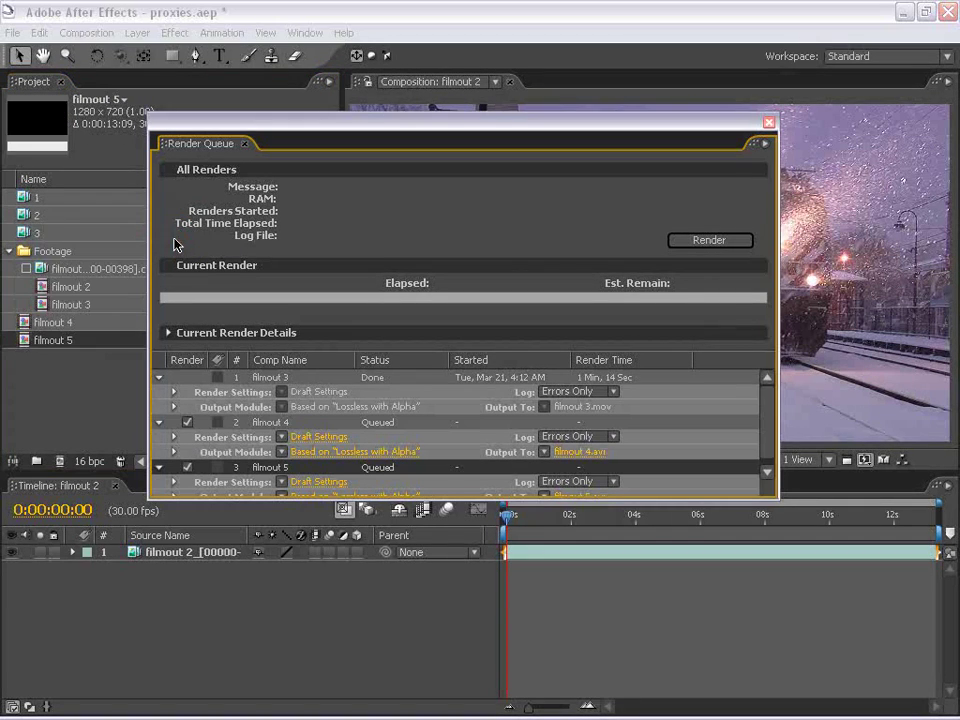
{"action": "right_click", "coordinate": [22, 240]}
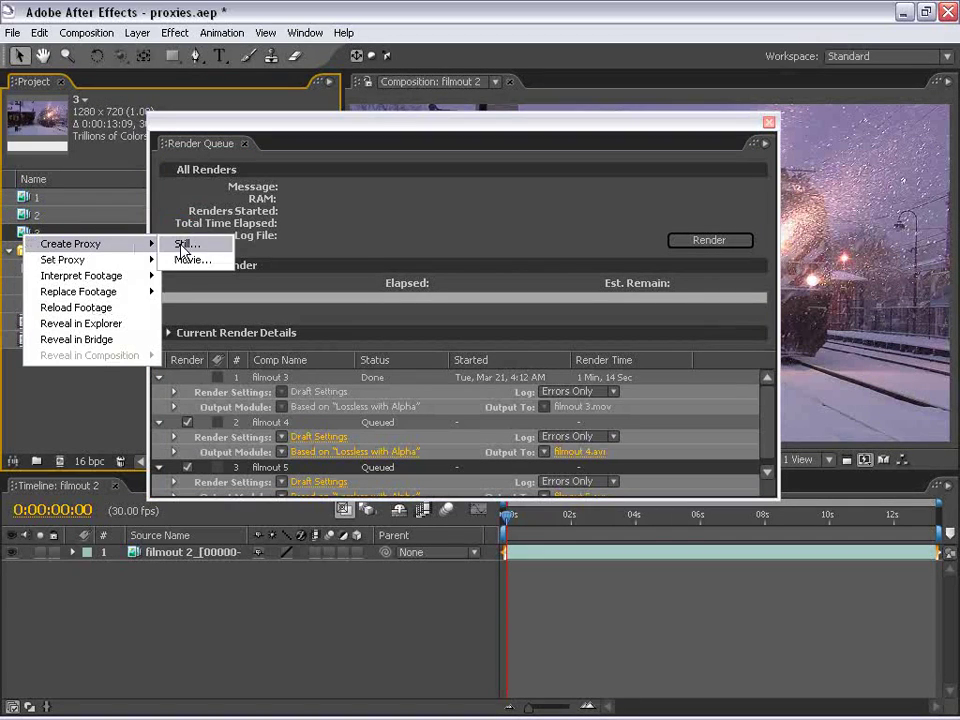
{"action": "left_click", "coordinate": [189, 260]}
{"action": "left_click_drag", "start_coordinate": [296, 158], "coordinate": [318, 112]}
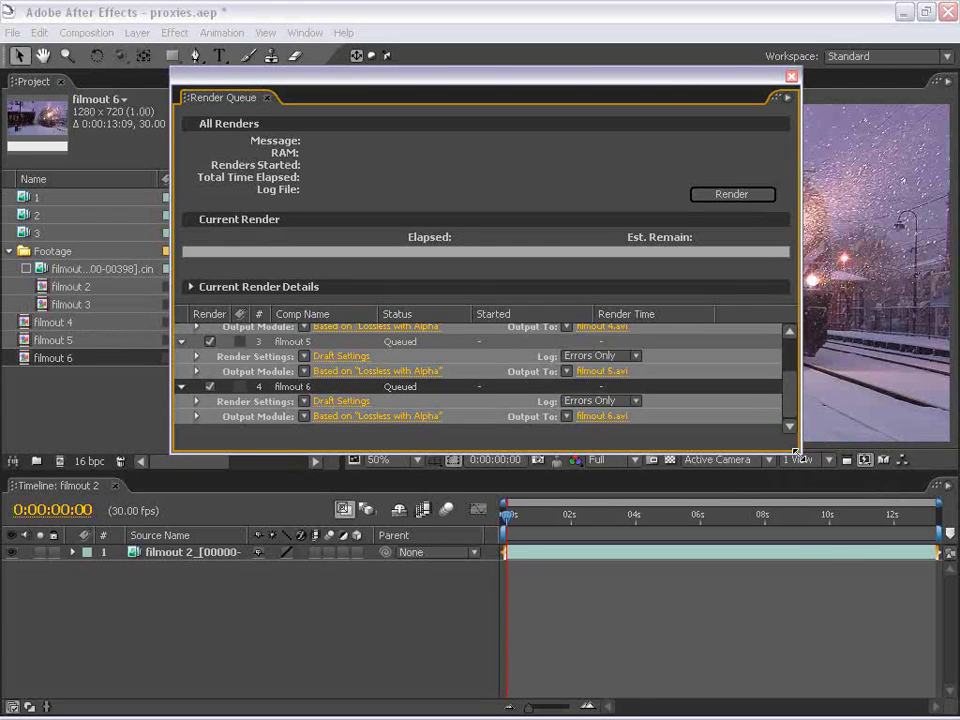
{"action": "left_click_drag", "start_coordinate": [802, 452], "coordinate": [852, 645]}
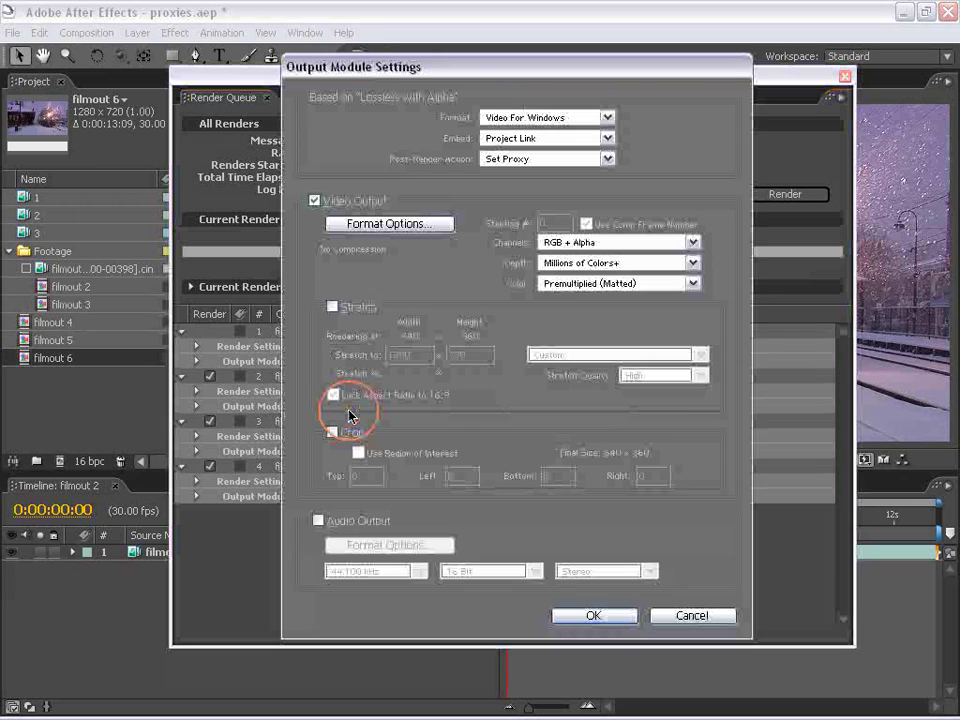
Set filmout 4's output format to QuickTime Movie and review filmout 5's output settings.
{"action": "left_click", "coordinate": [345, 406]}
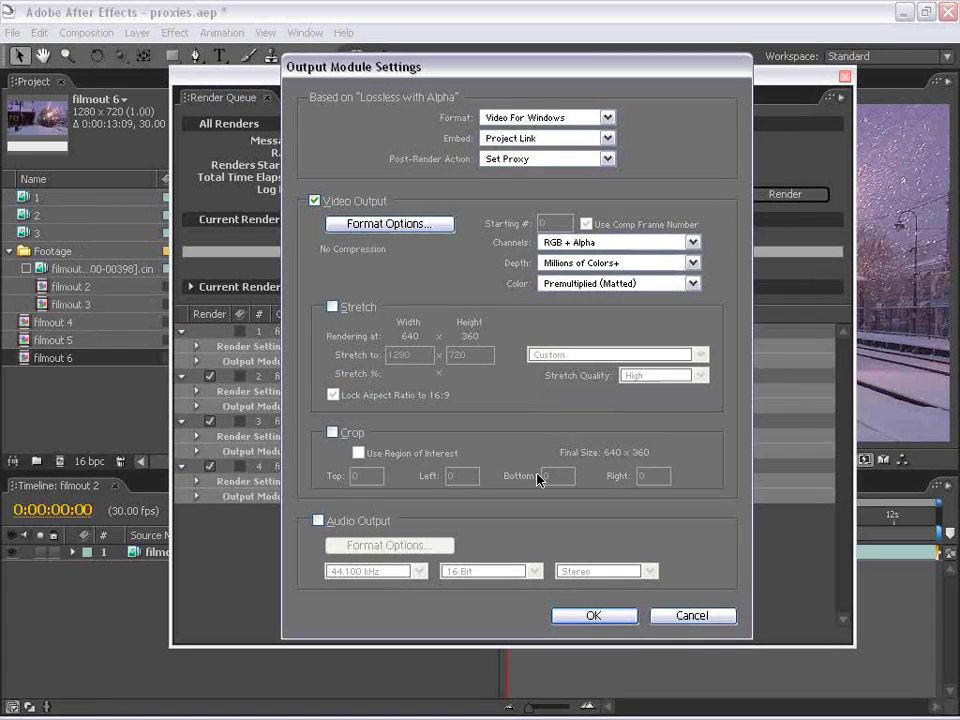
{"action": "left_click", "coordinate": [683, 616]}
{"action": "left_click", "coordinate": [333, 410]}
{"action": "left_click", "coordinate": [540, 119]}
{"action": "left_click", "coordinate": [540, 338]}
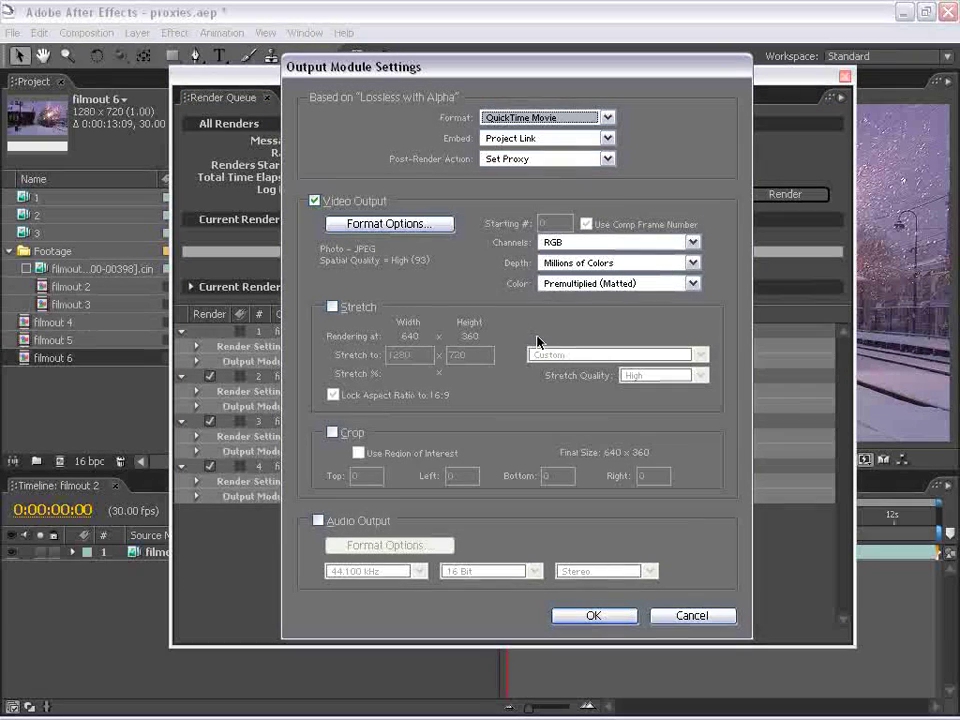
{"action": "left_click", "coordinate": [600, 617]}
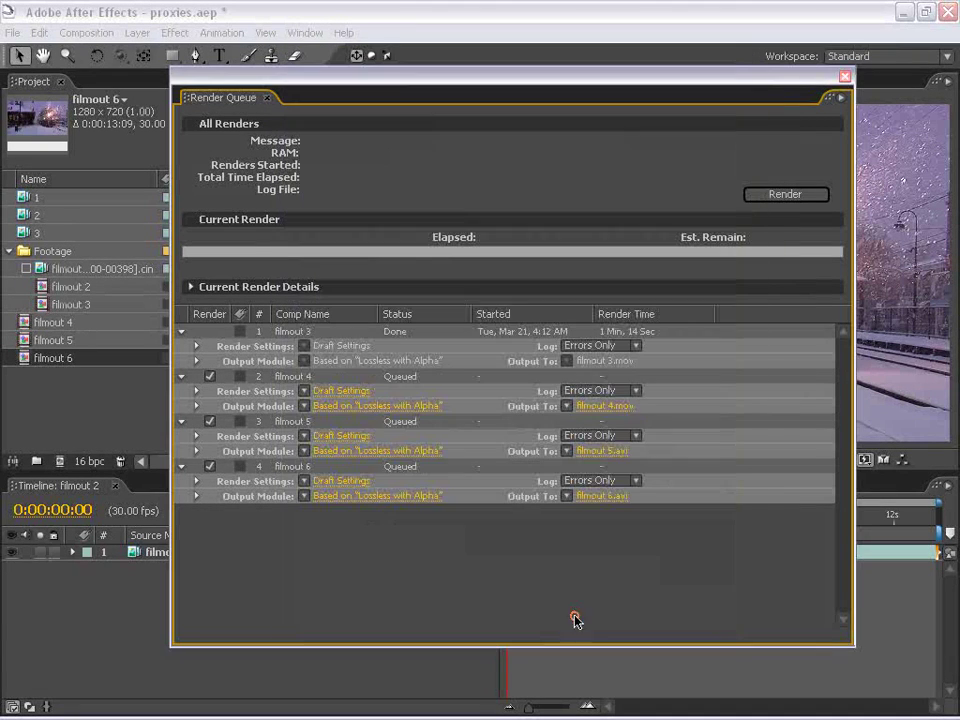
{"action": "left_click", "coordinate": [344, 458]}
{"action": "left_click", "coordinate": [489, 118]}
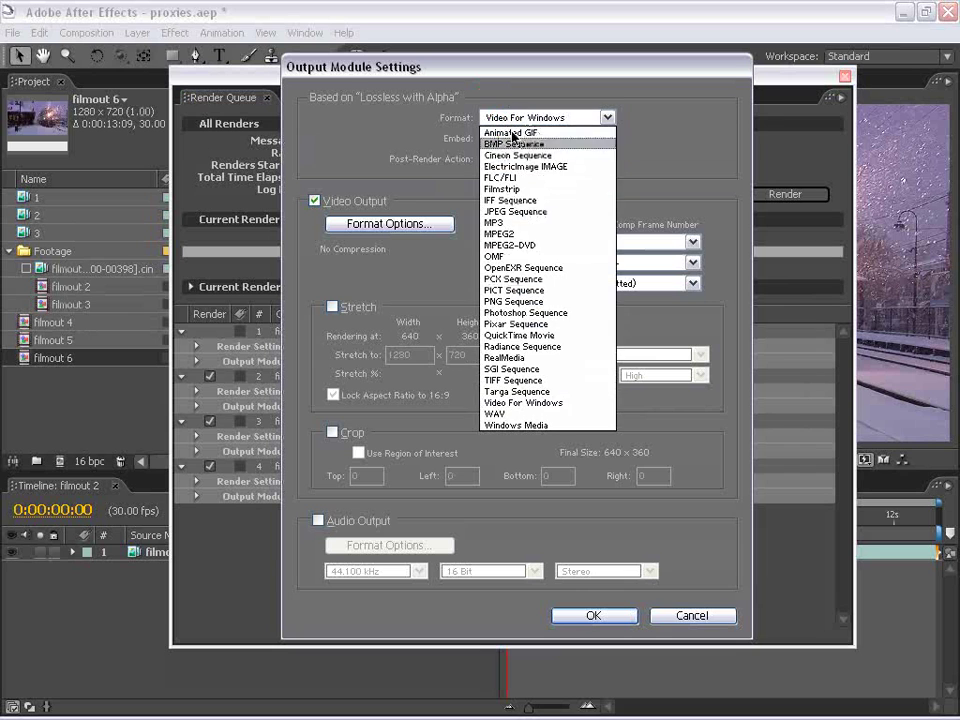
{"action": "left_click", "coordinate": [705, 620]}
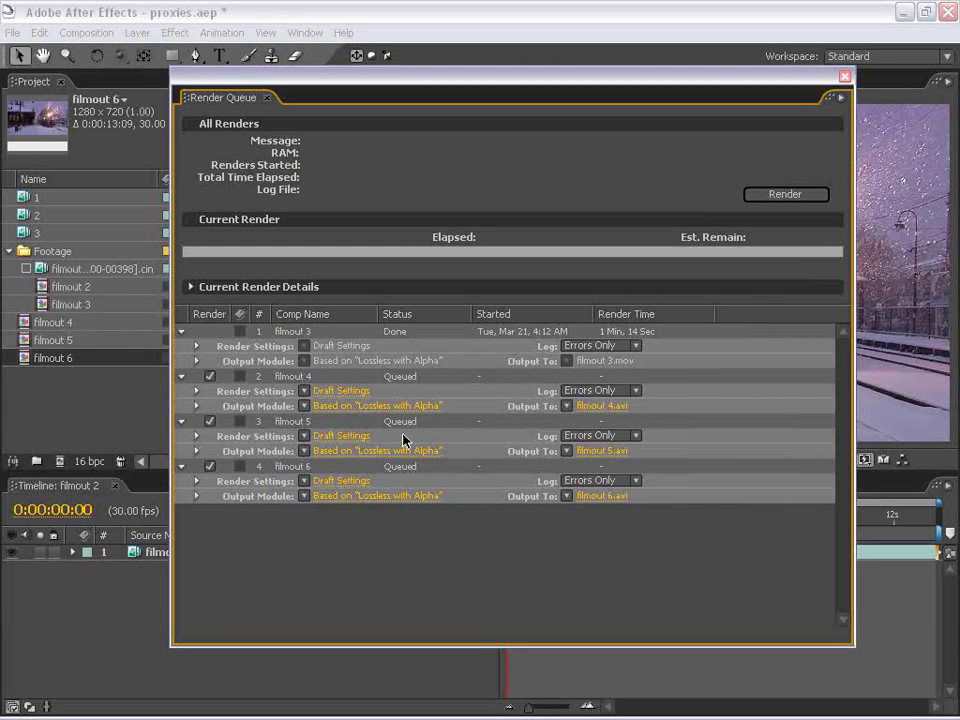
Create a new output module template named SUPER PROXY using QuickTime Movie format.
{"action": "left_click", "coordinate": [304, 407]}
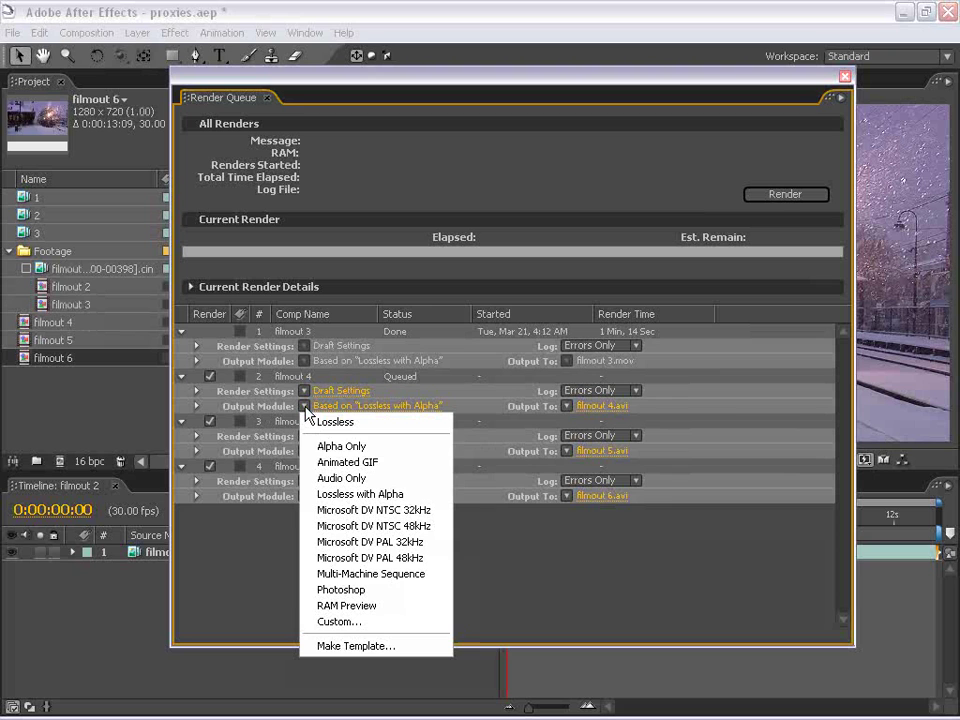
{"action": "left_click", "coordinate": [326, 648]}
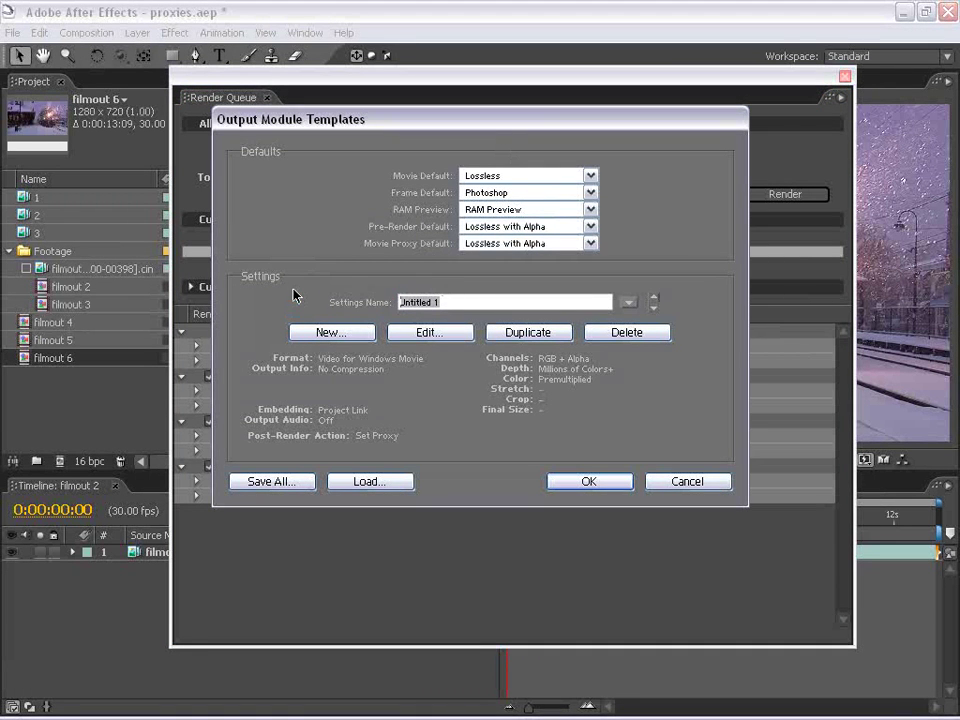
{"action": "type", "text": "SUPER PROXY"}
{"action": "left_click", "coordinate": [426, 332]}
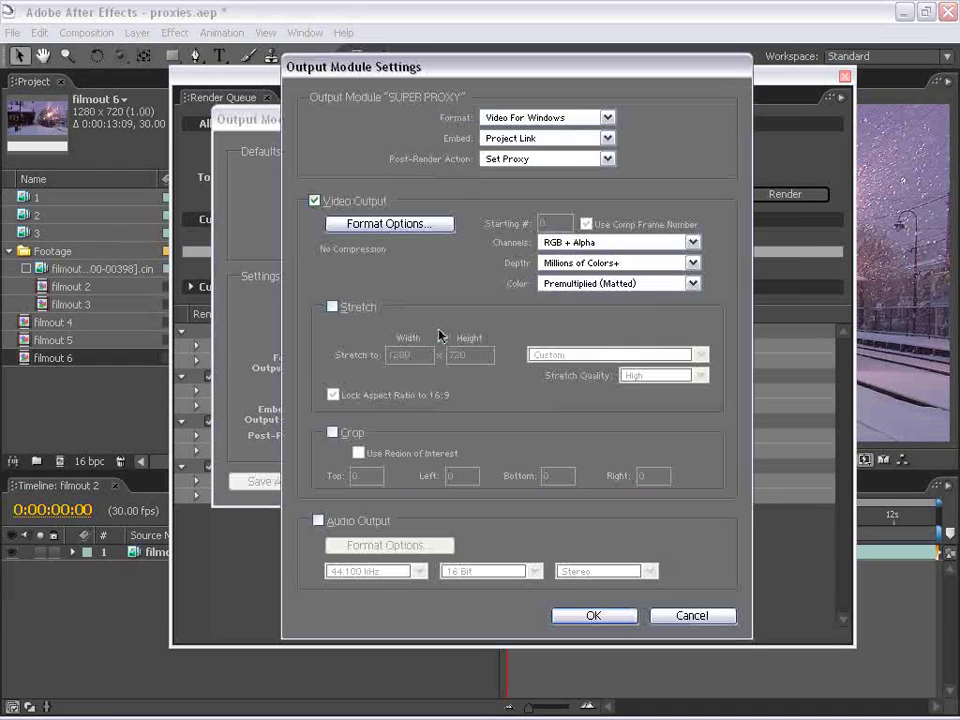
{"action": "left_click", "coordinate": [606, 117]}
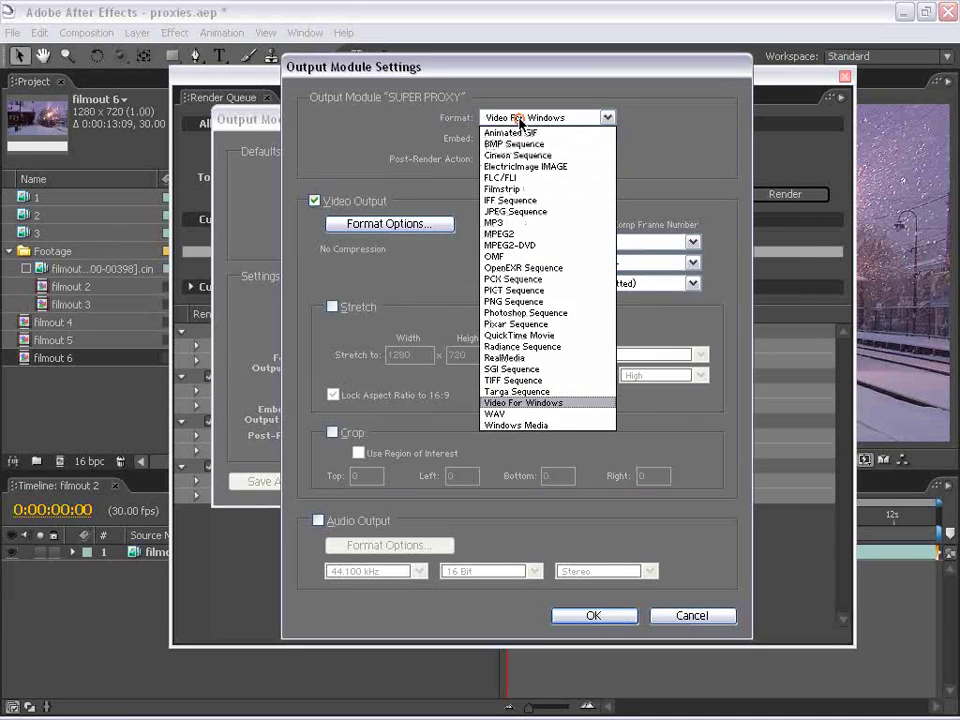
{"action": "left_click", "coordinate": [520, 336]}
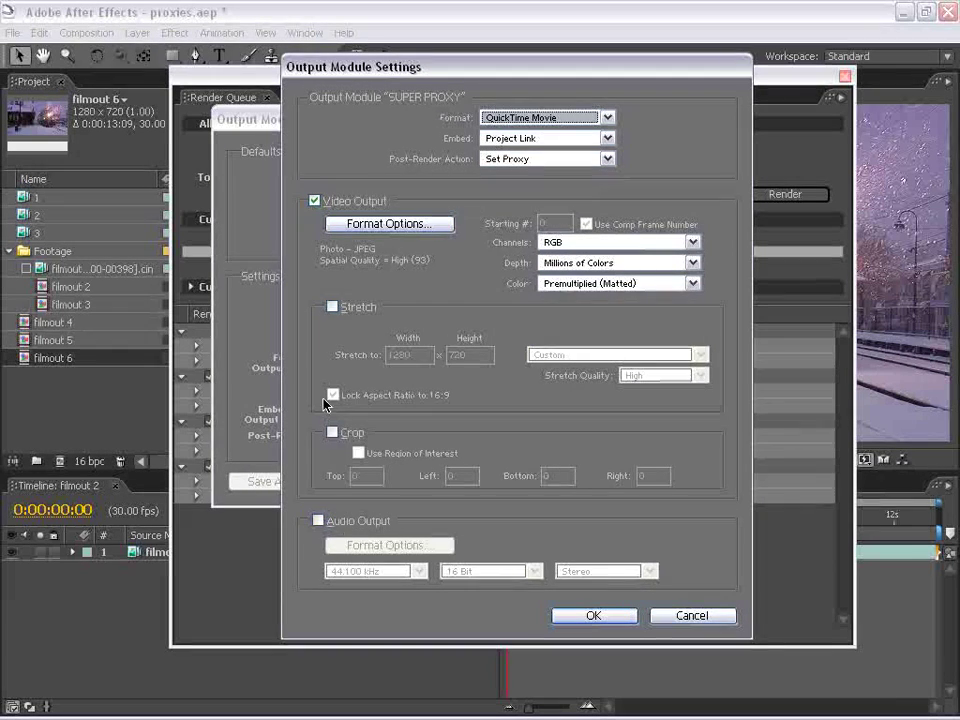
{"action": "left_click", "coordinate": [603, 616]}
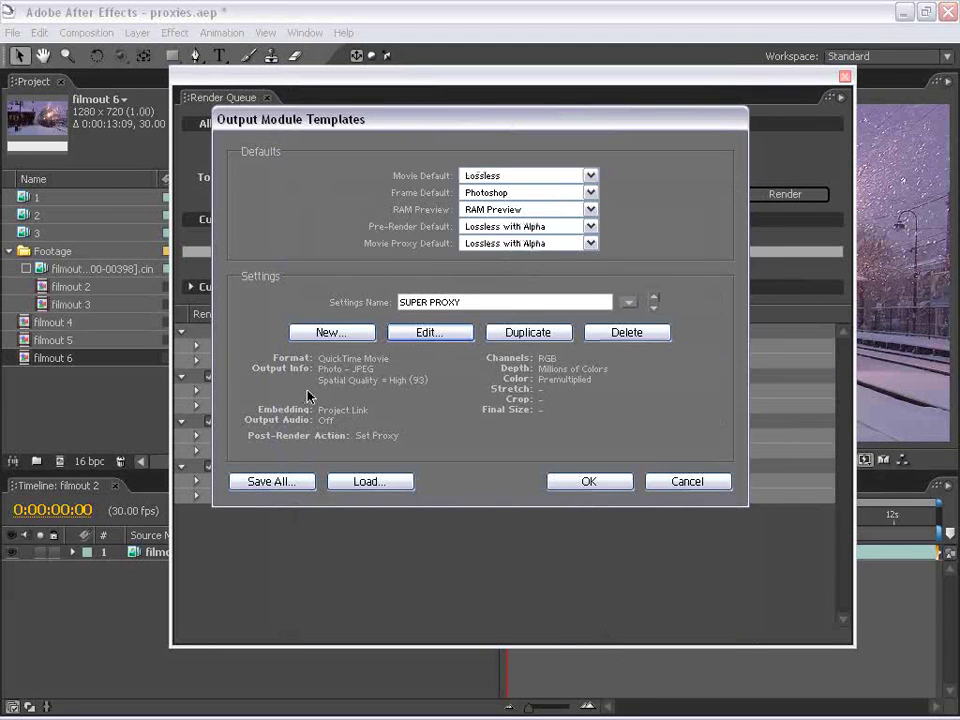
Duplicate the filmout 6 render item and apply SUPER PROXY to all queued output modules.
{"action": "left_click", "coordinate": [587, 482]}
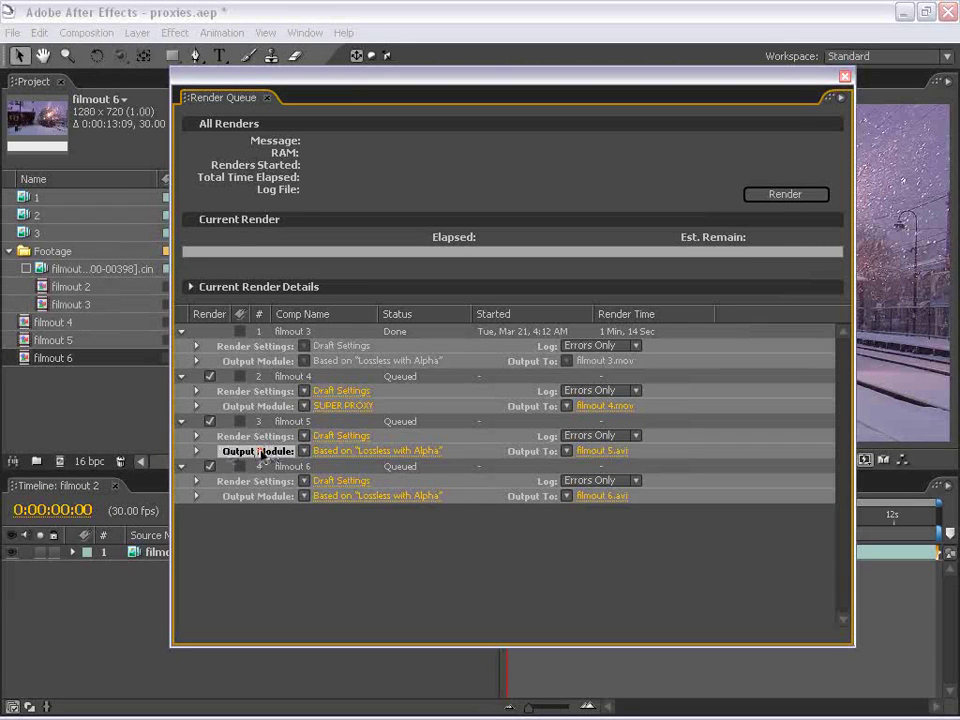
{"action": "left_click", "coordinate": [260, 497]}
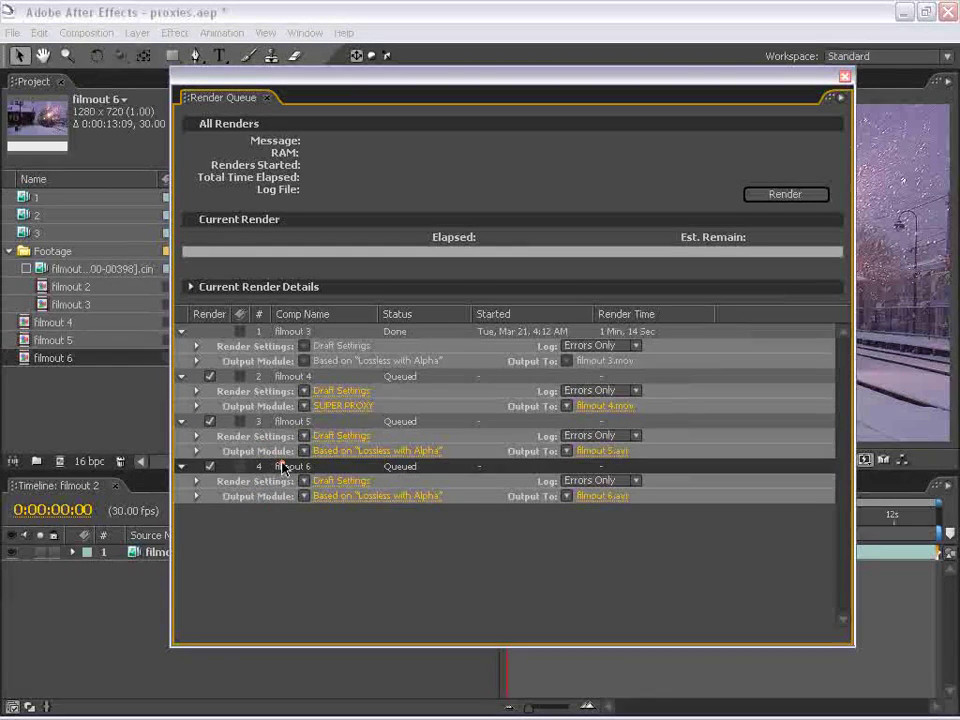
{"action": "key", "text": "ctrl+d"}
{"action": "key", "text": "ctrl+d"}
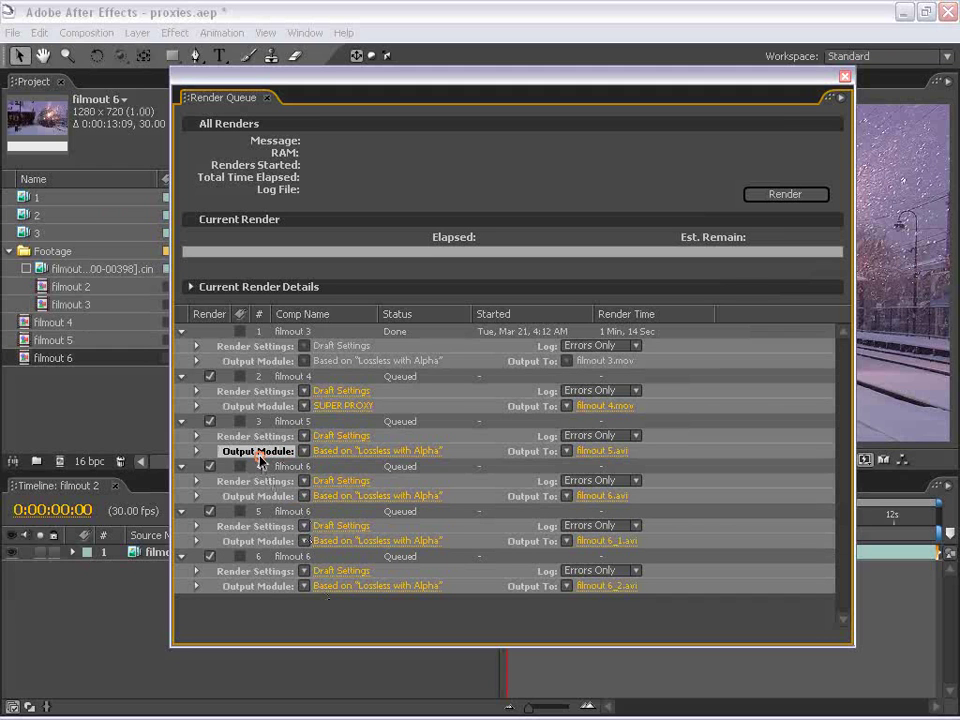
{"action": "left_click", "coordinate": [262, 585], "text": "shift"}
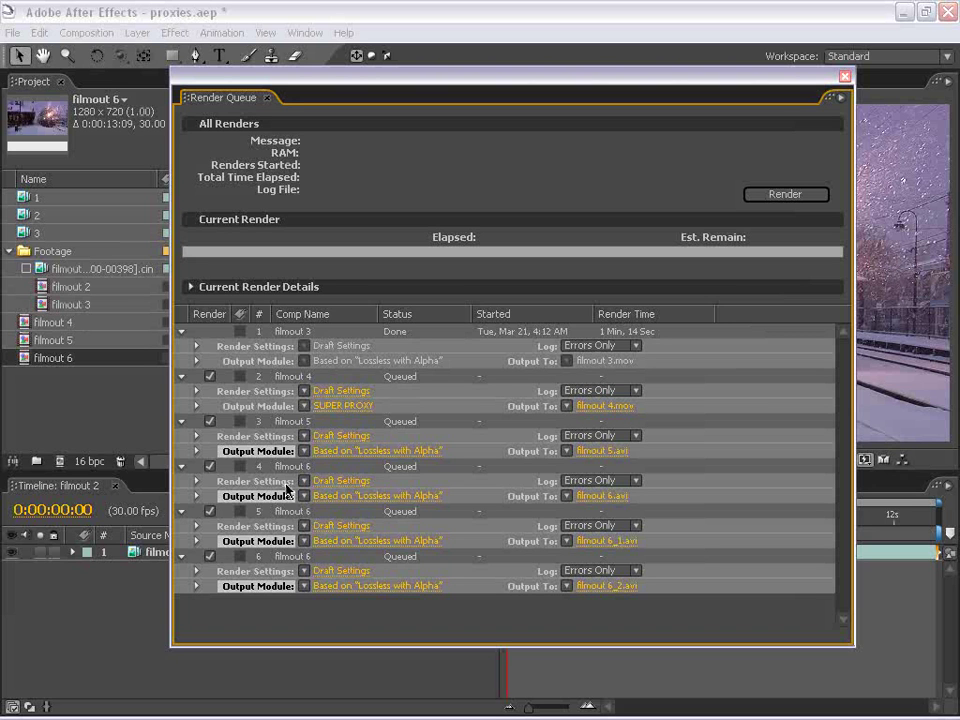
{"action": "left_click", "coordinate": [303, 451]}
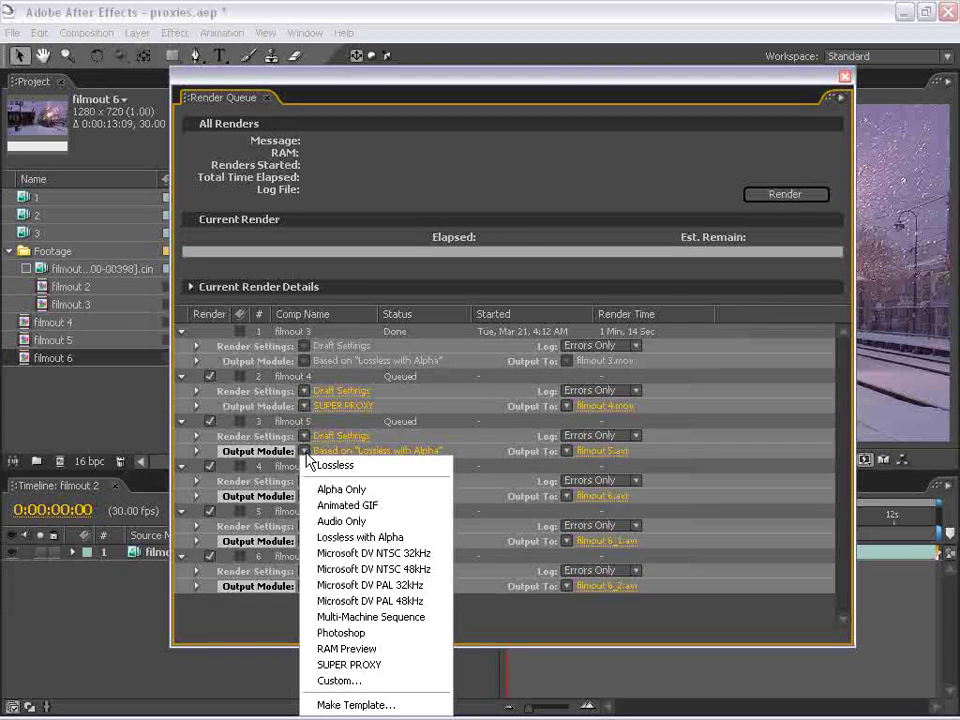
{"action": "left_click", "coordinate": [372, 665]}
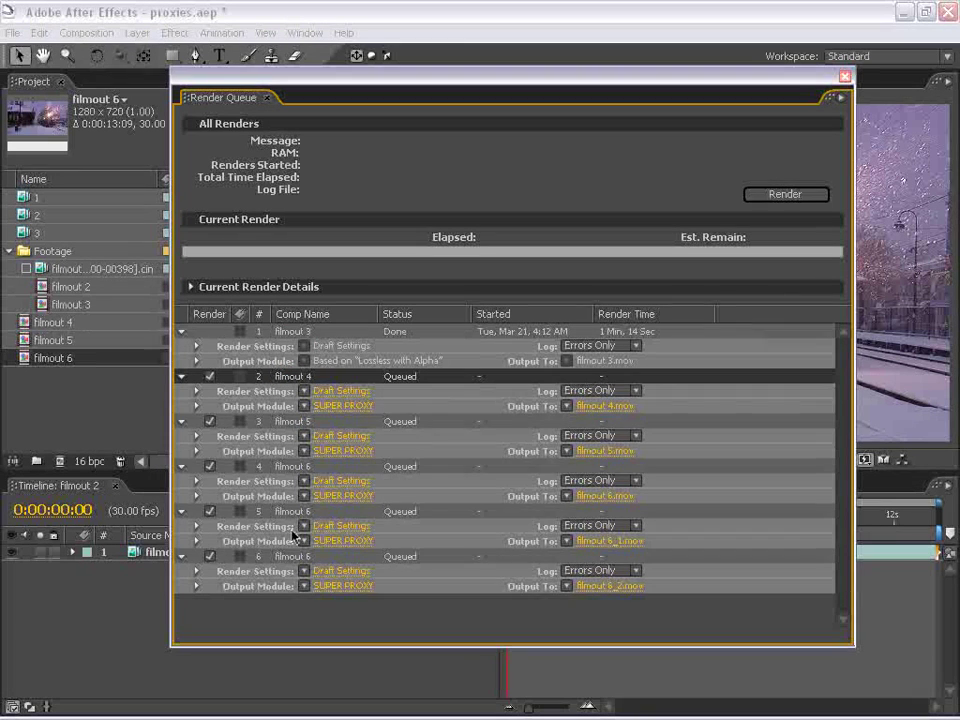
Clear the queued render items and set SUPER PROXY as the Movie Proxy Default template.
{"action": "key", "text": "Delete"}
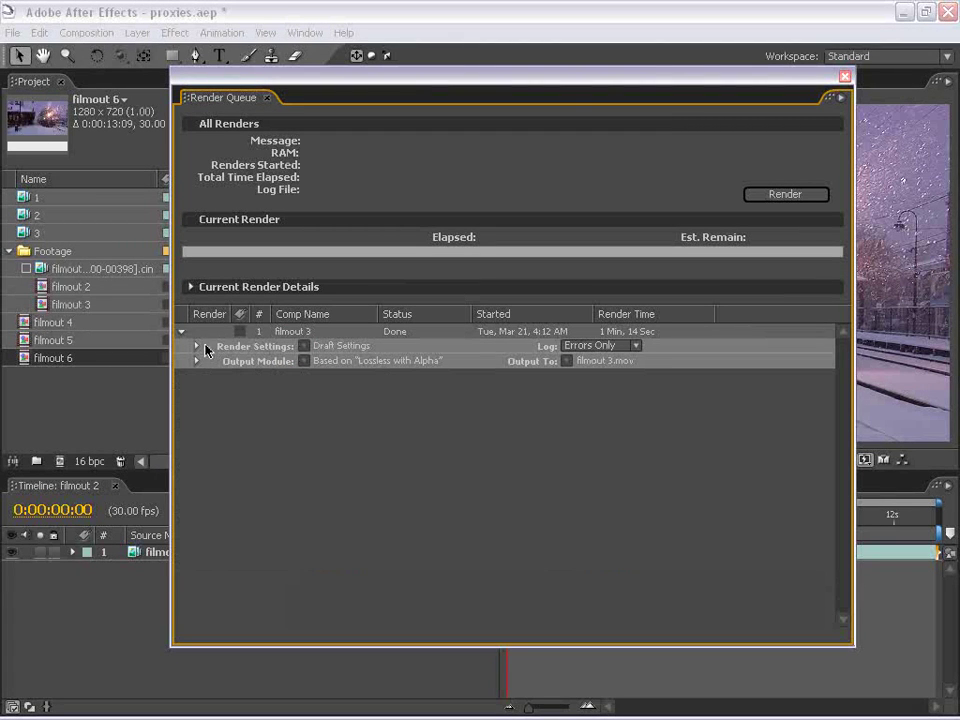
{"action": "left_click", "coordinate": [39, 32]}
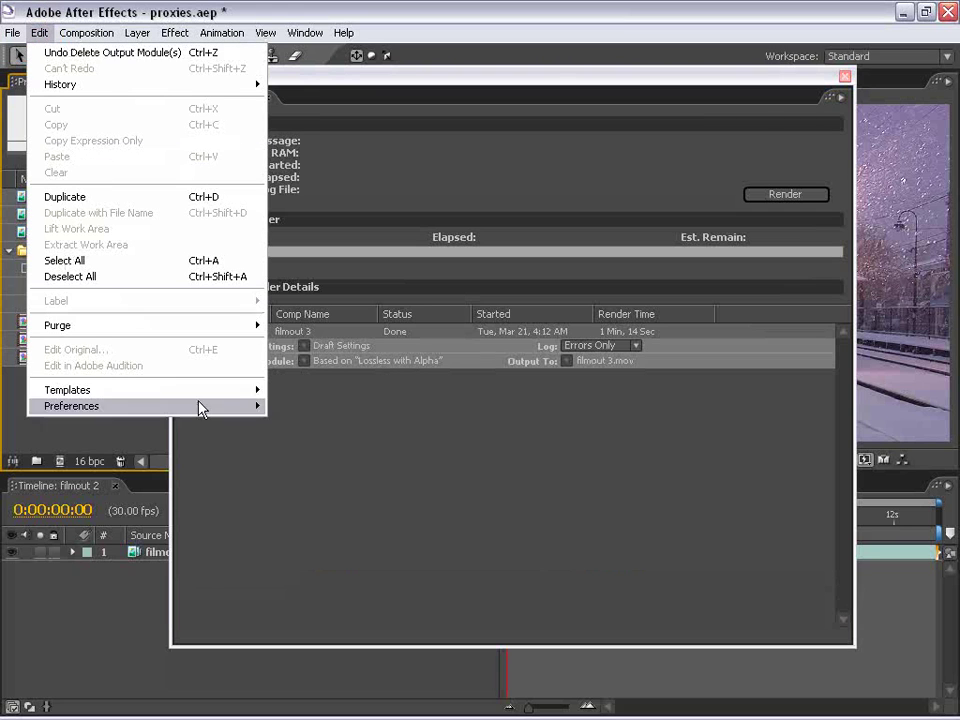
{"action": "mouse_move", "coordinate": [67, 390]}
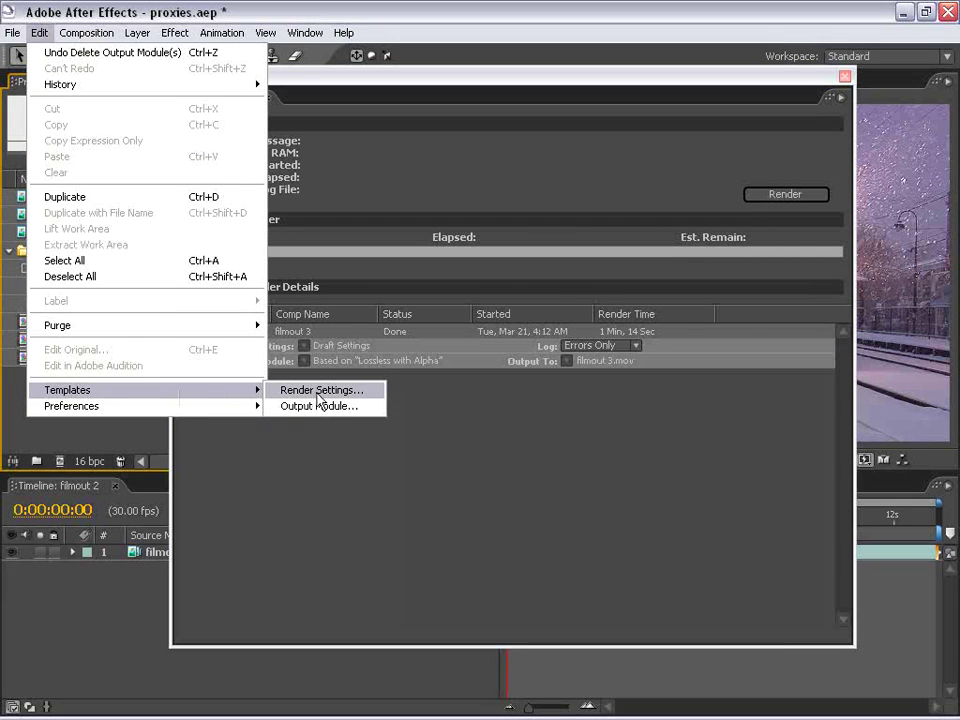
{"action": "left_click", "coordinate": [322, 407]}
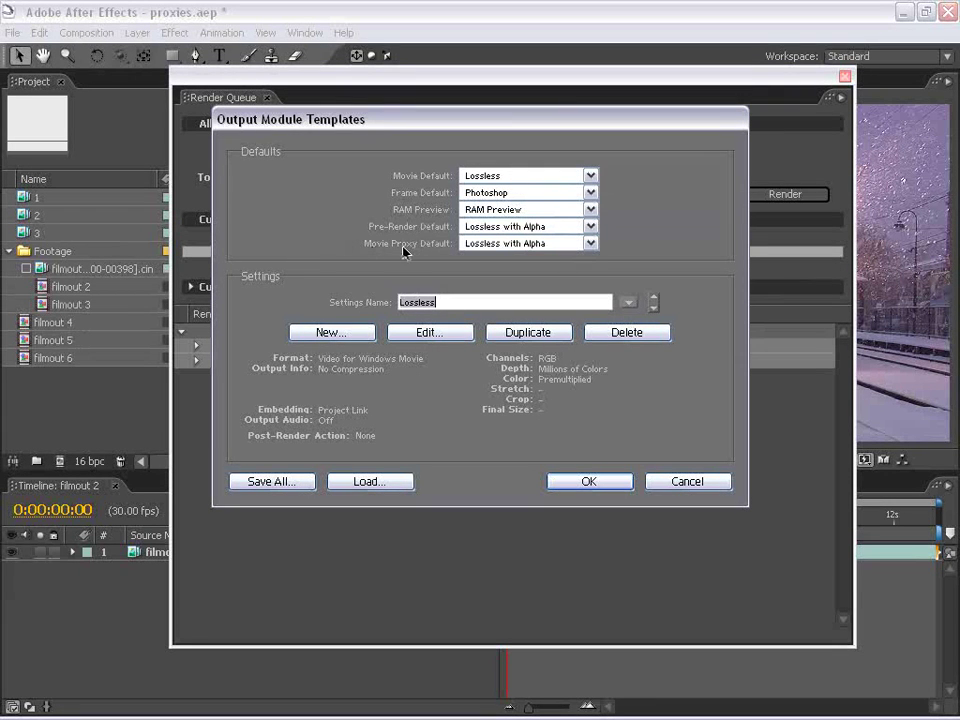
{"action": "left_click", "coordinate": [506, 243]}
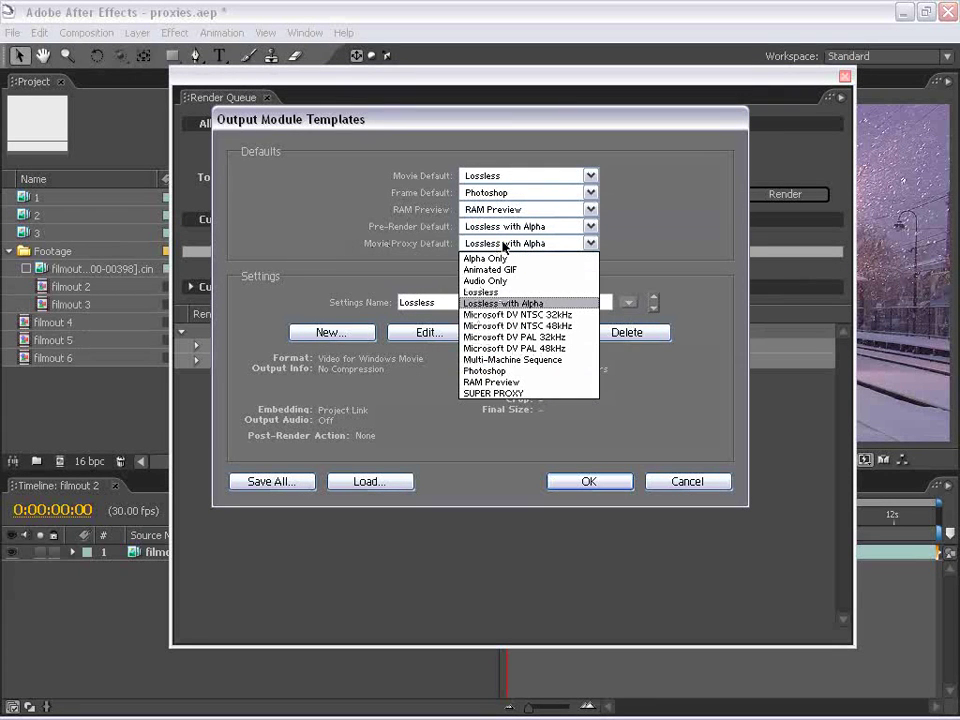
{"action": "left_click", "coordinate": [539, 304]}
{"action": "left_click", "coordinate": [539, 245]}
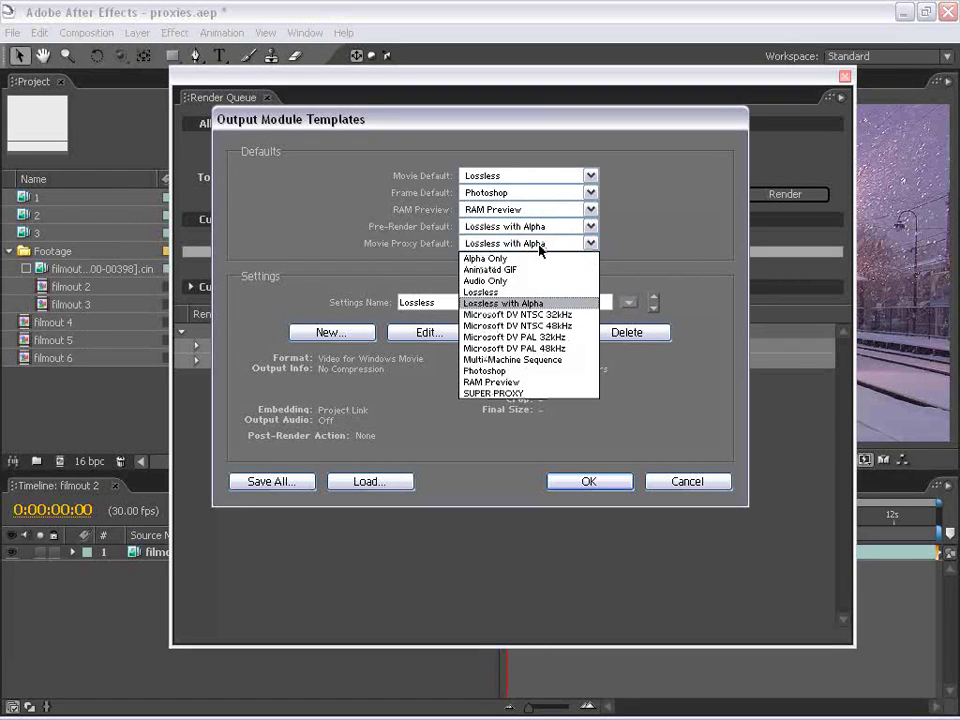
{"action": "left_click", "coordinate": [470, 385]}
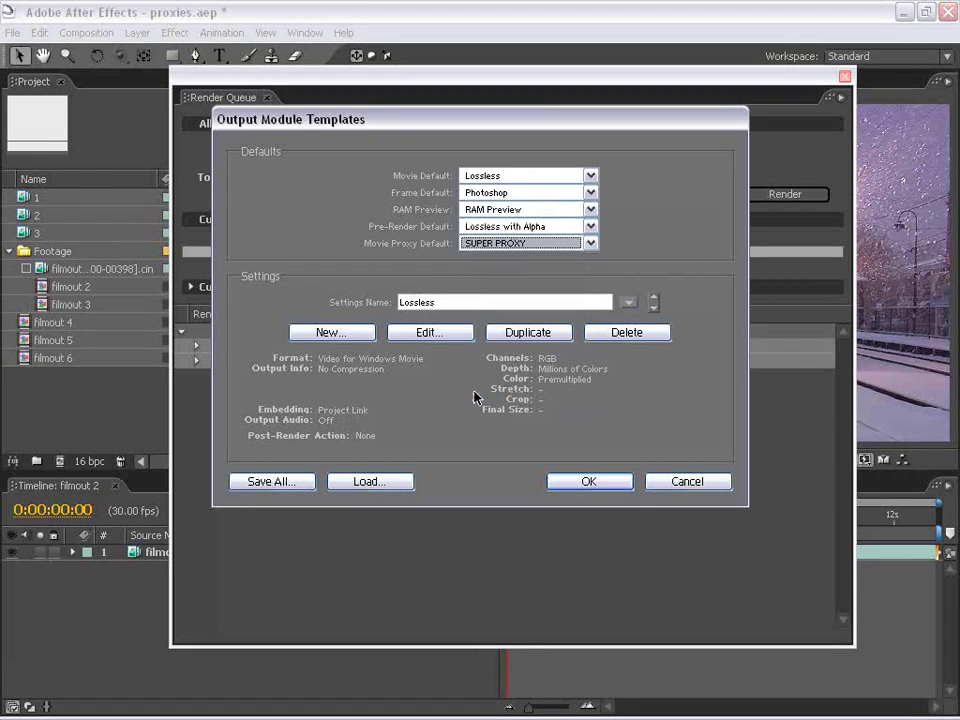
{"action": "left_click", "coordinate": [619, 486]}
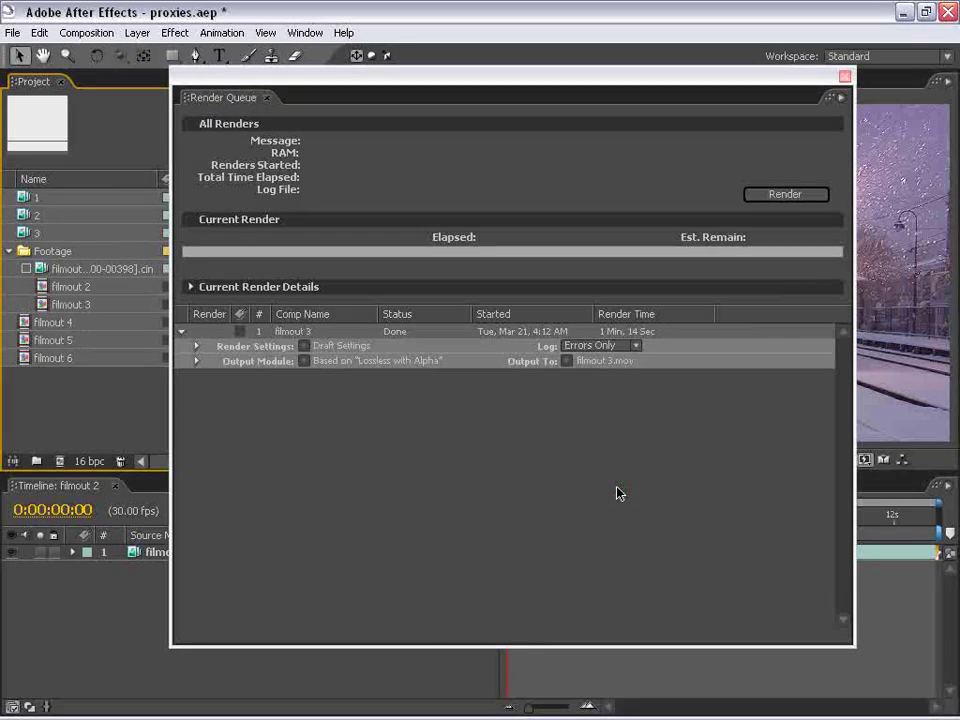
Create a movie proxy for footage item 1.
{"action": "left_click", "coordinate": [32, 197]}
{"action": "right_click", "coordinate": [26, 198]}
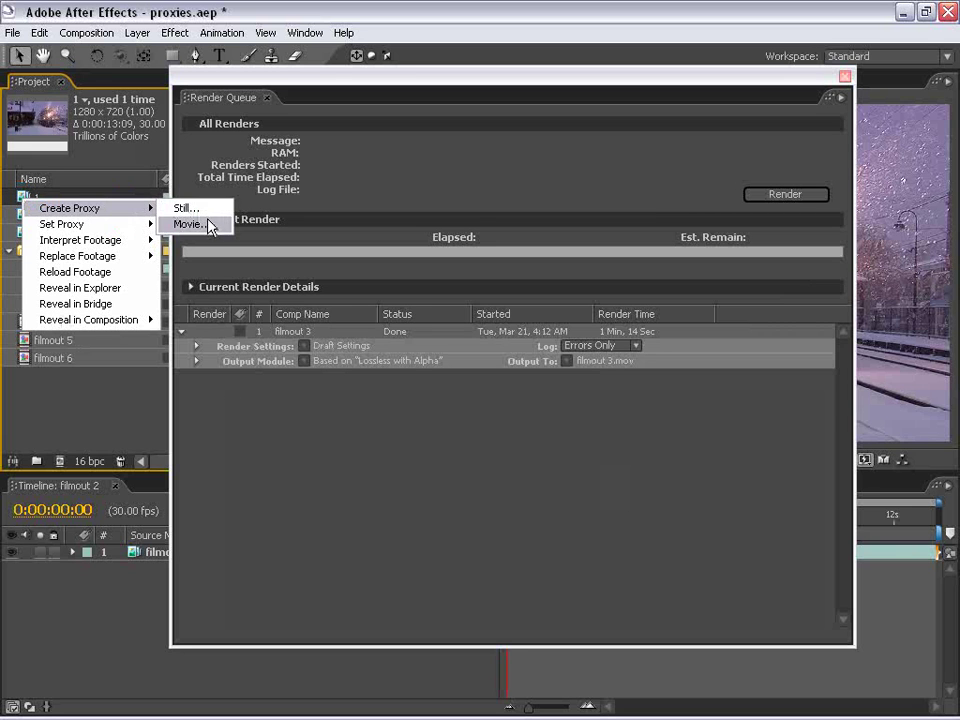
{"action": "left_click", "coordinate": [197, 224]}
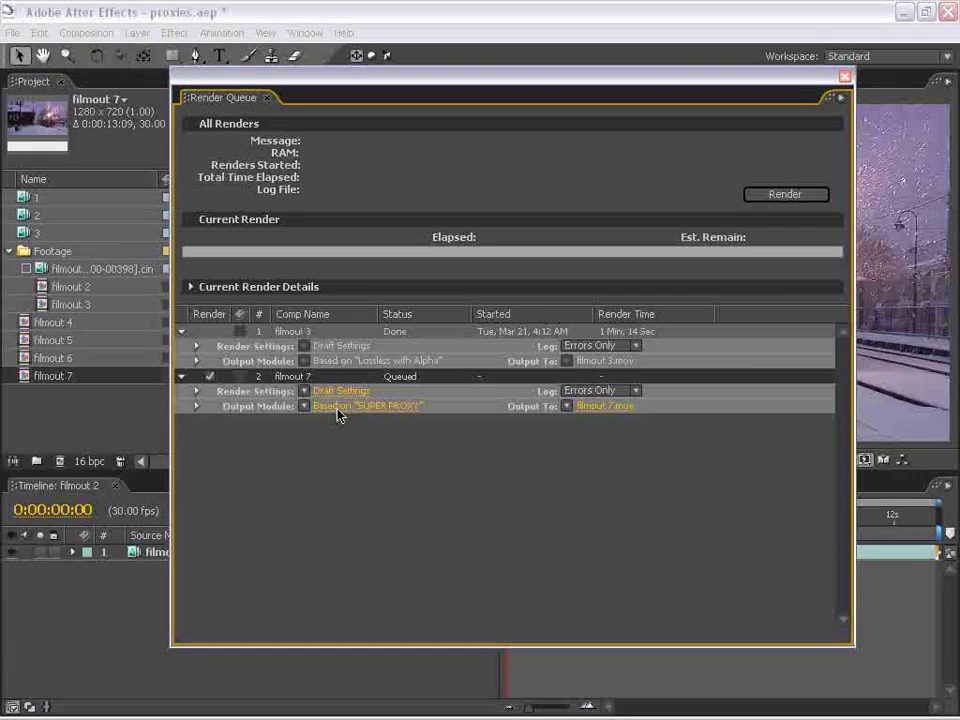
Remove the resulting filmout 7 item from the render queue.
{"action": "left_click", "coordinate": [291, 378]}
{"action": "key", "text": "Delete"}
{"action": "left_click", "coordinate": [39, 33]}
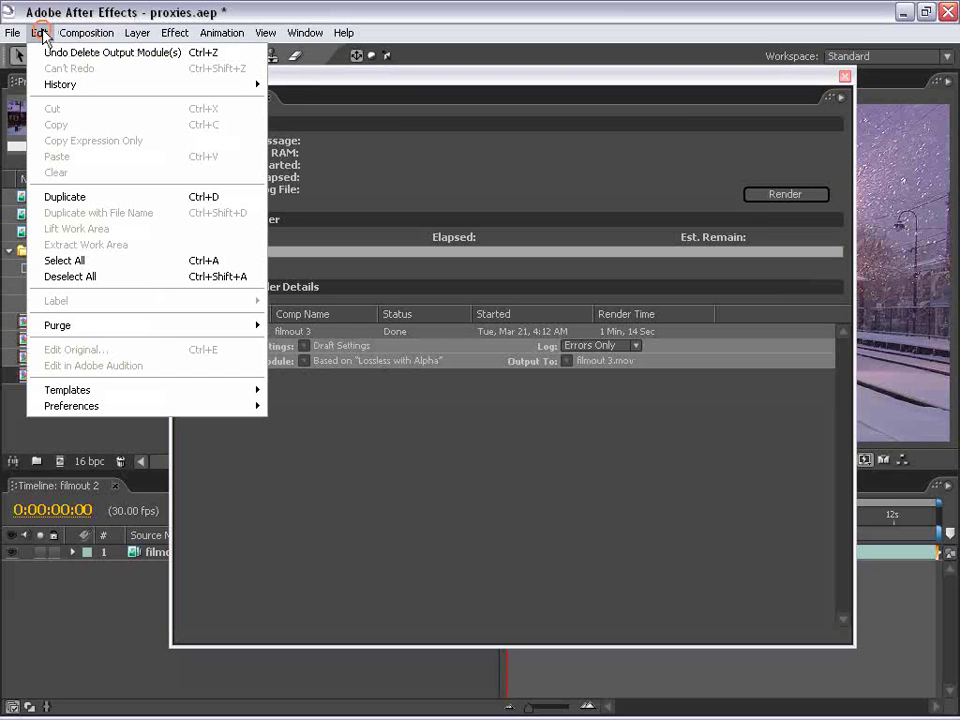
{"action": "mouse_move", "coordinate": [67, 390]}
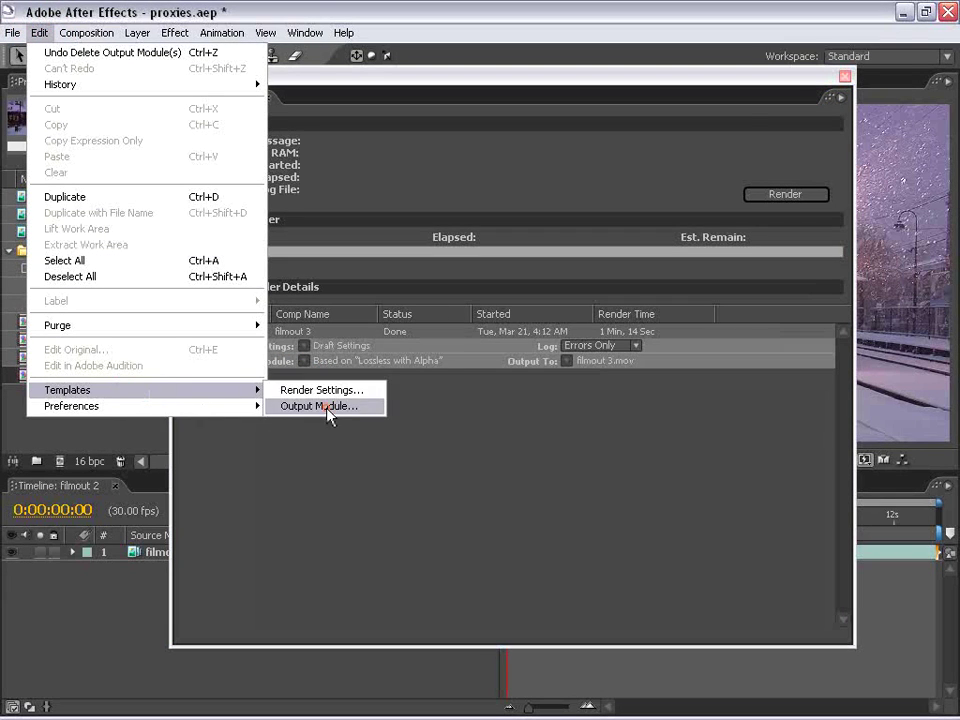
Create a new output module template in QuickTime Movie format with audio output on.
{"action": "left_click", "coordinate": [327, 408]}
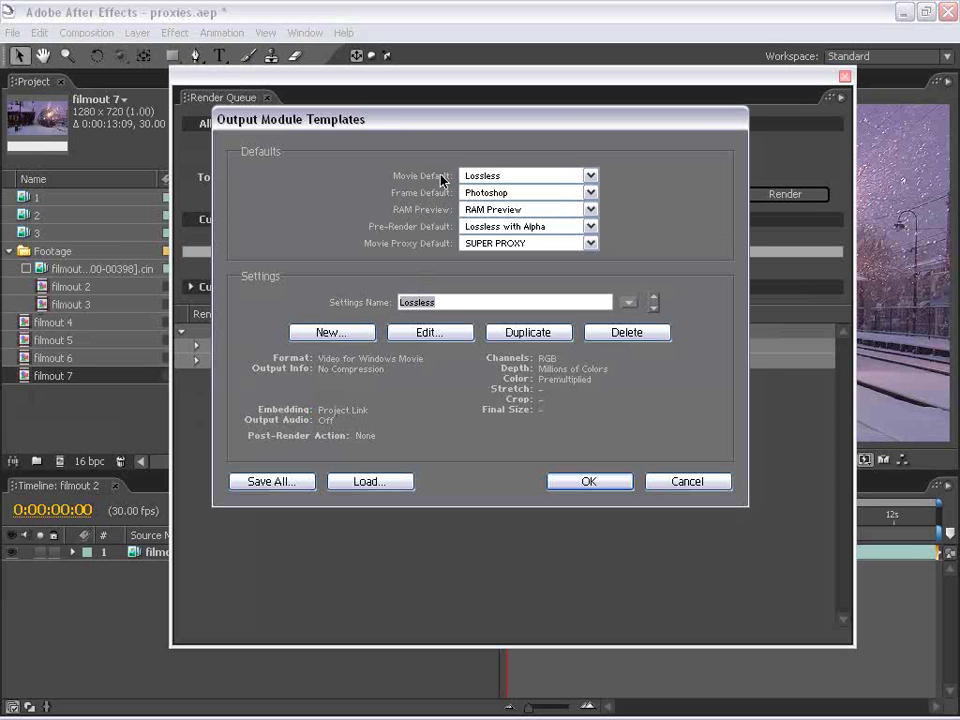
{"action": "left_click", "coordinate": [483, 178]}
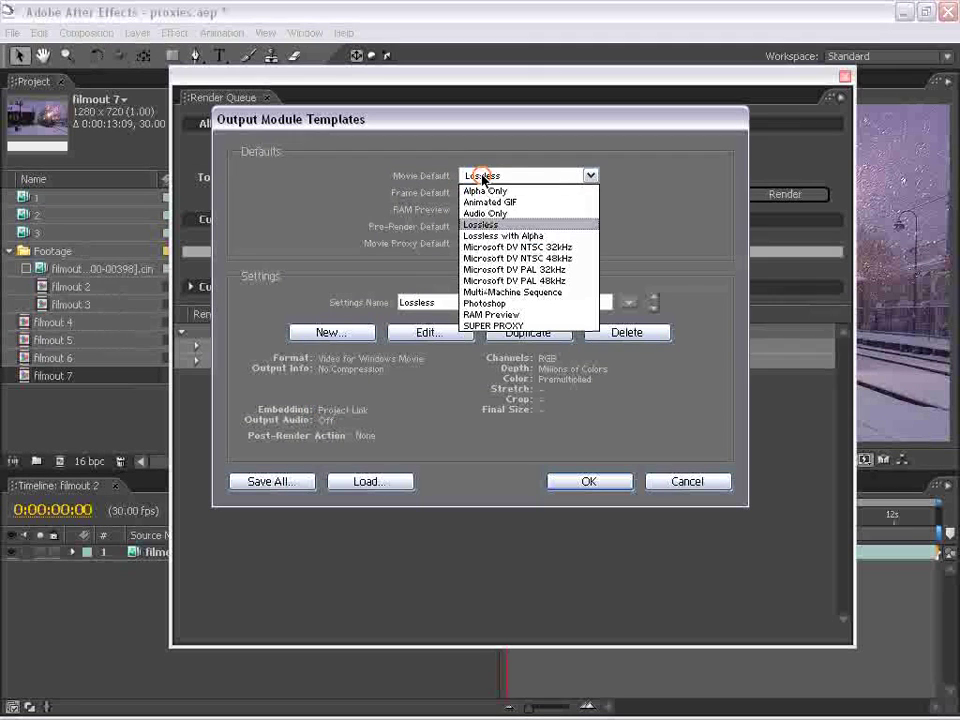
{"action": "left_click", "coordinate": [449, 162]}
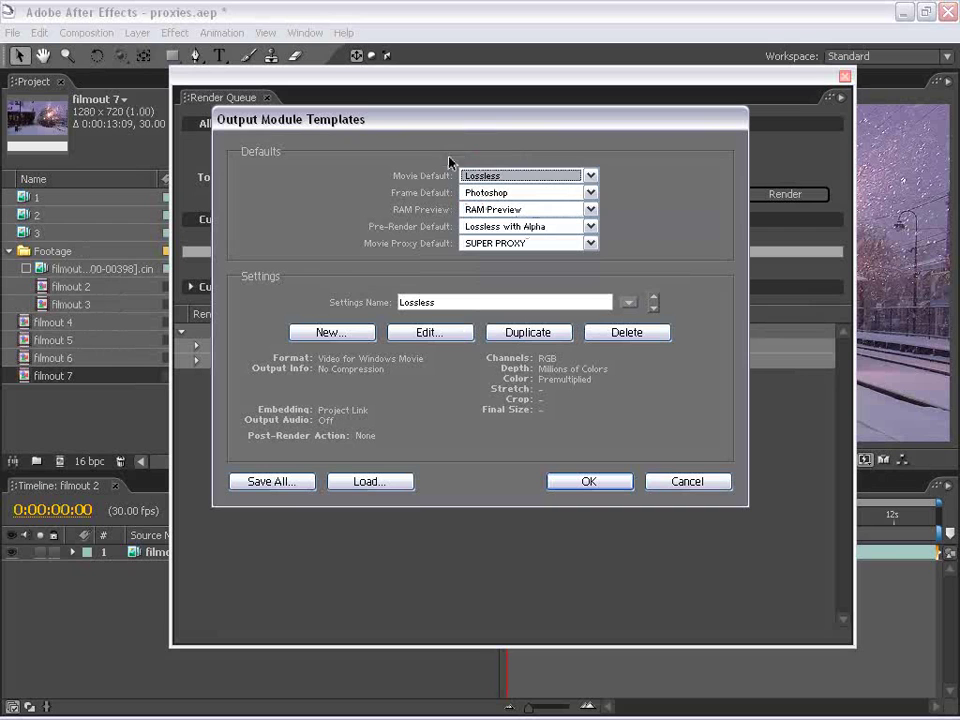
{"action": "left_click", "coordinate": [310, 336]}
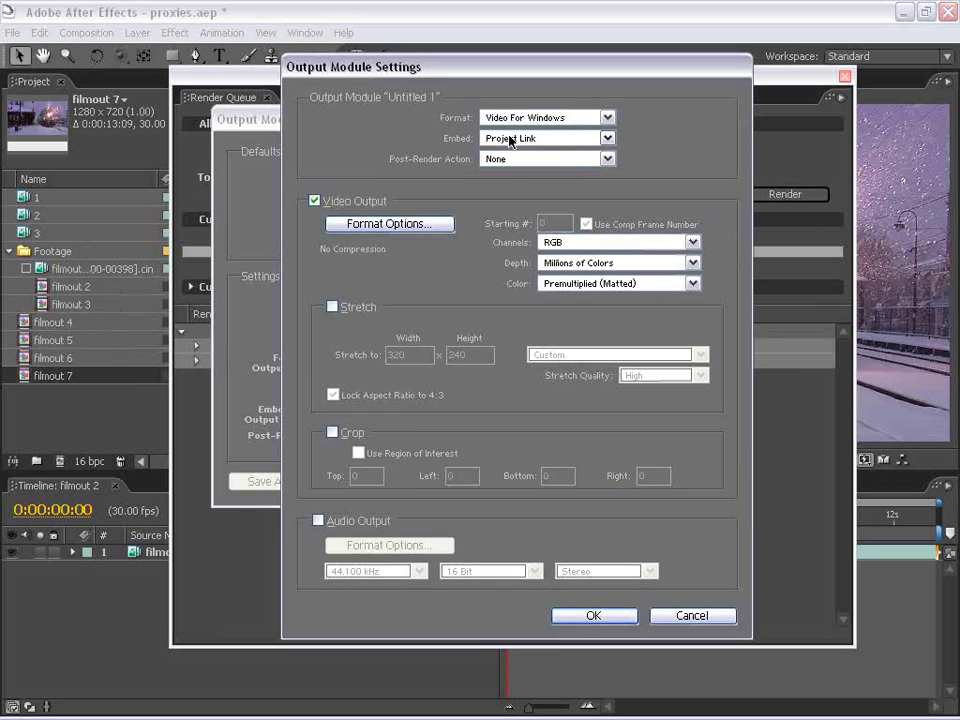
{"action": "left_click", "coordinate": [538, 117]}
{"action": "left_click", "coordinate": [535, 335]}
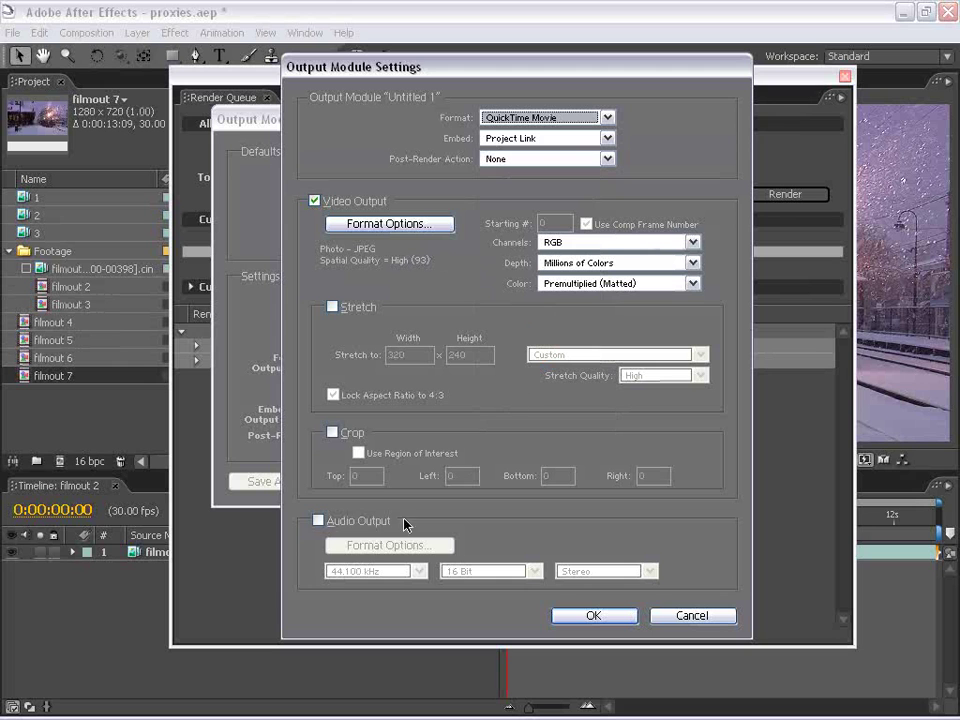
{"action": "left_click", "coordinate": [318, 522]}
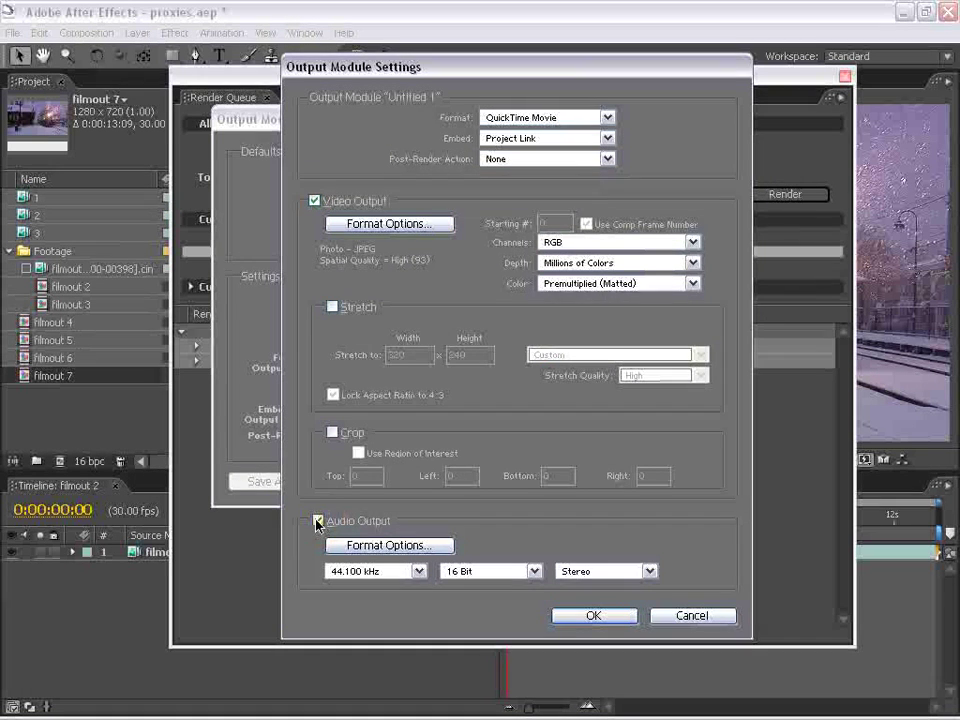
{"action": "left_click", "coordinate": [596, 615]}
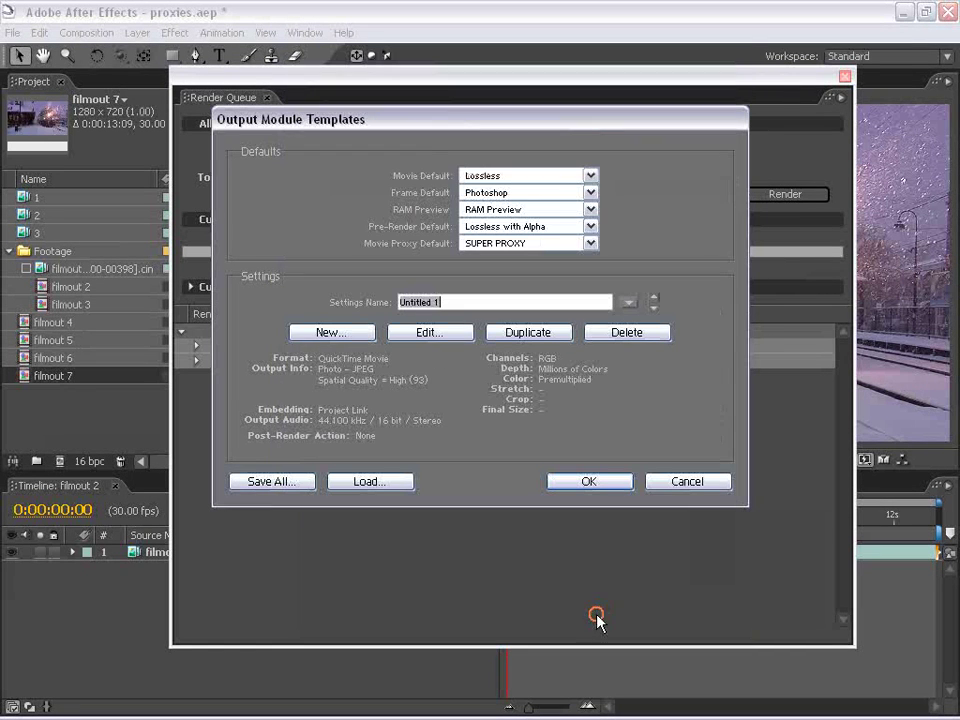
Name the new template QUICKTIME JPG and make it the Movie Default.
{"action": "left_click", "coordinate": [466, 176]}
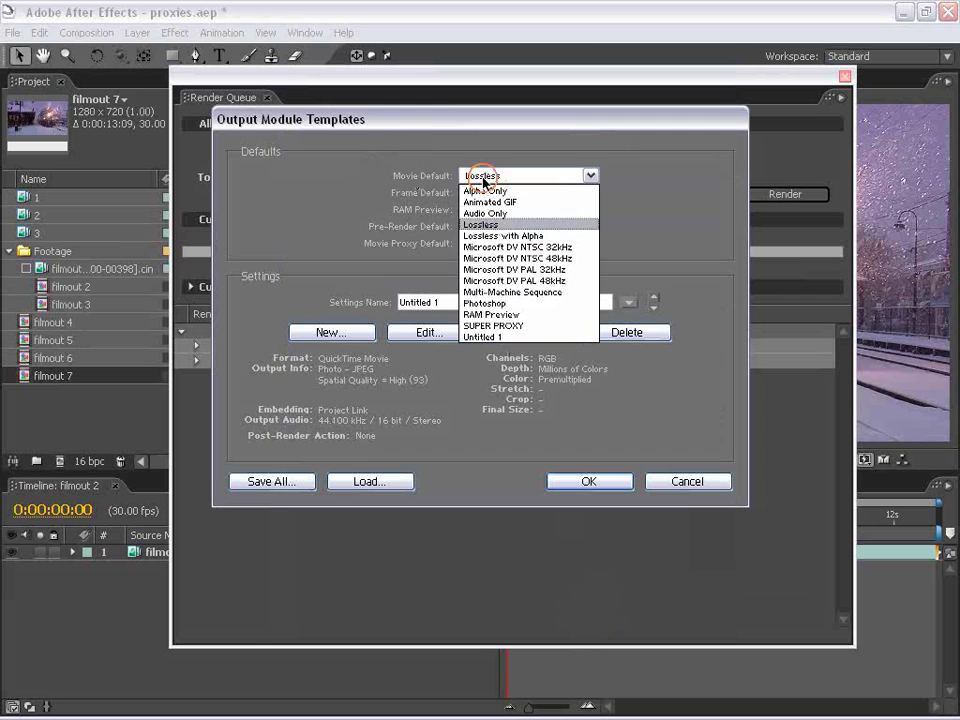
{"action": "left_click", "coordinate": [490, 337]}
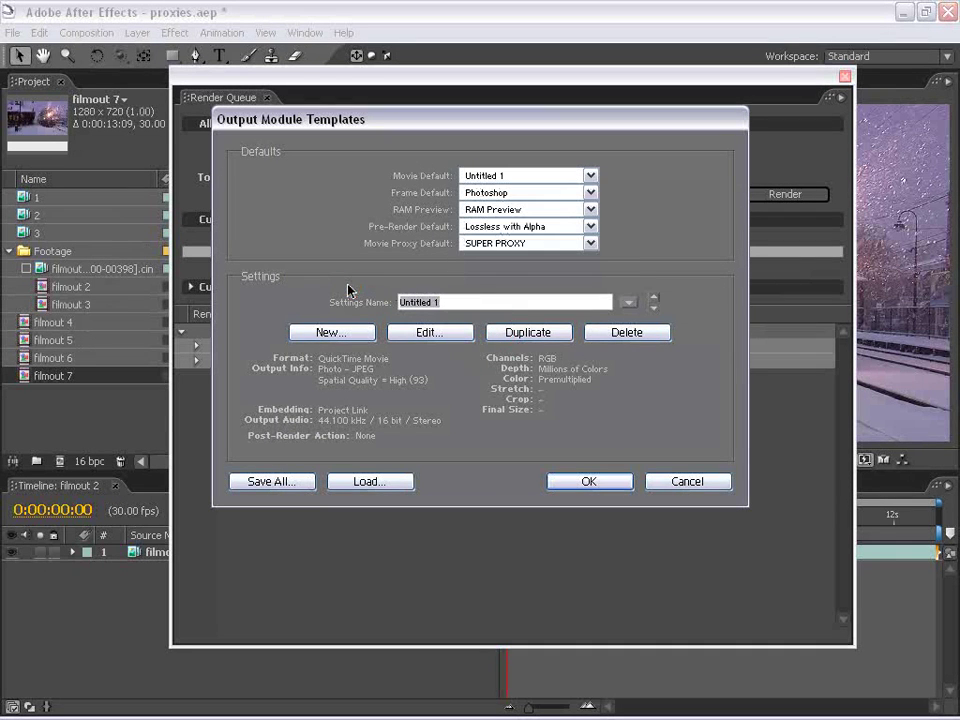
{"action": "type", "text": "QUIC"}
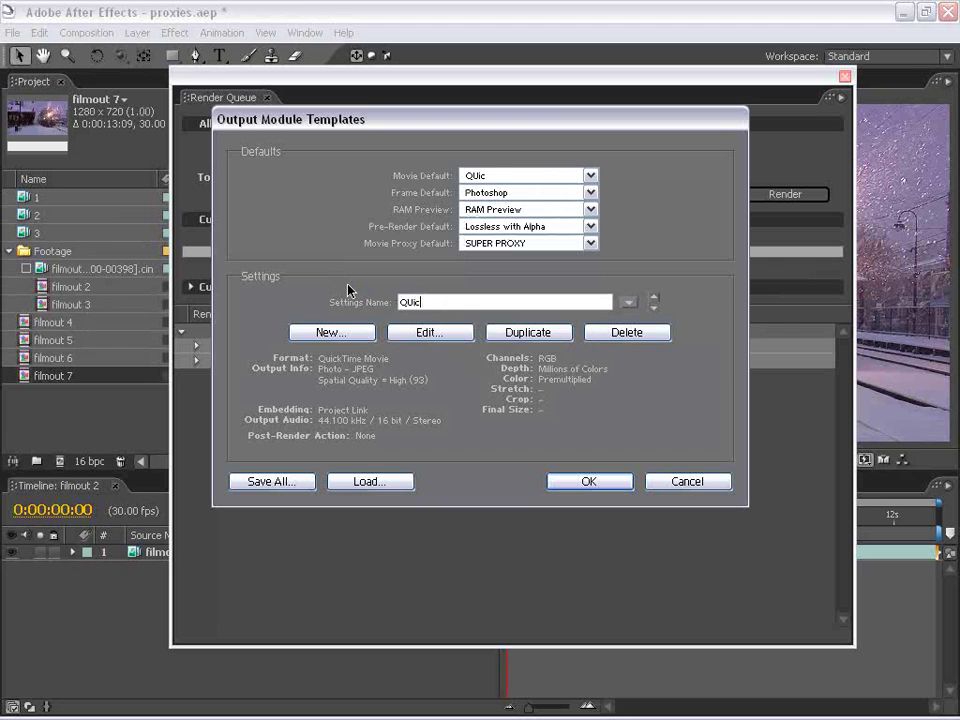
{"action": "type", "text": "KTIM"}
{"action": "type", "text": "E JPG"}
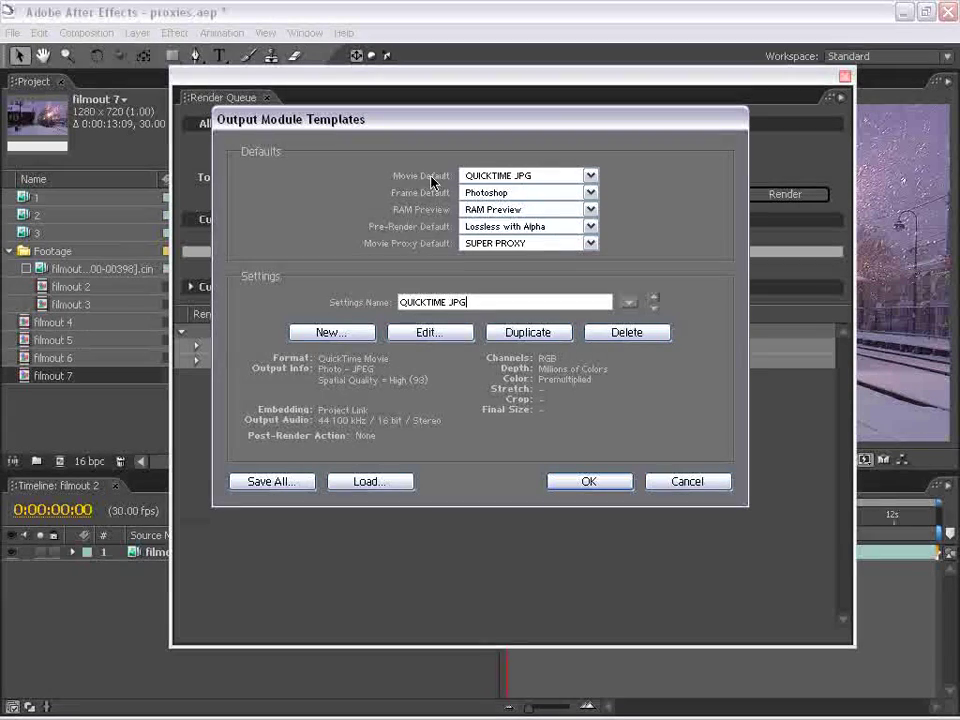
{"action": "left_click", "coordinate": [586, 482]}
Queue the filmout 2 composition for render and review its output formats without changes.
{"action": "left_click", "coordinate": [845, 76]}
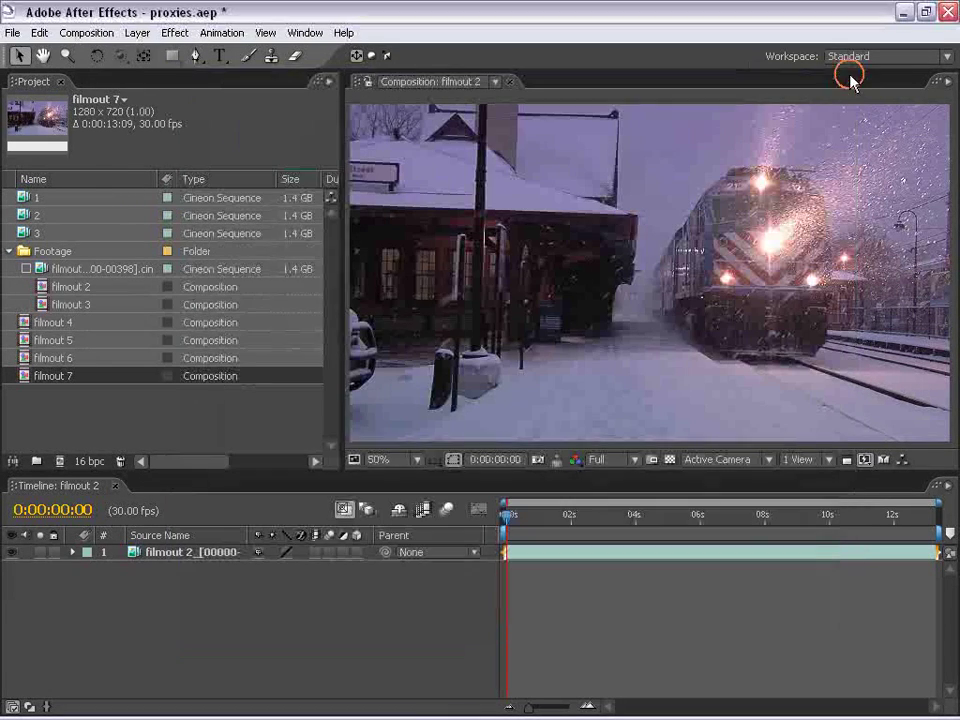
{"action": "left_click", "coordinate": [560, 250]}
{"action": "left_click", "coordinate": [86, 33]}
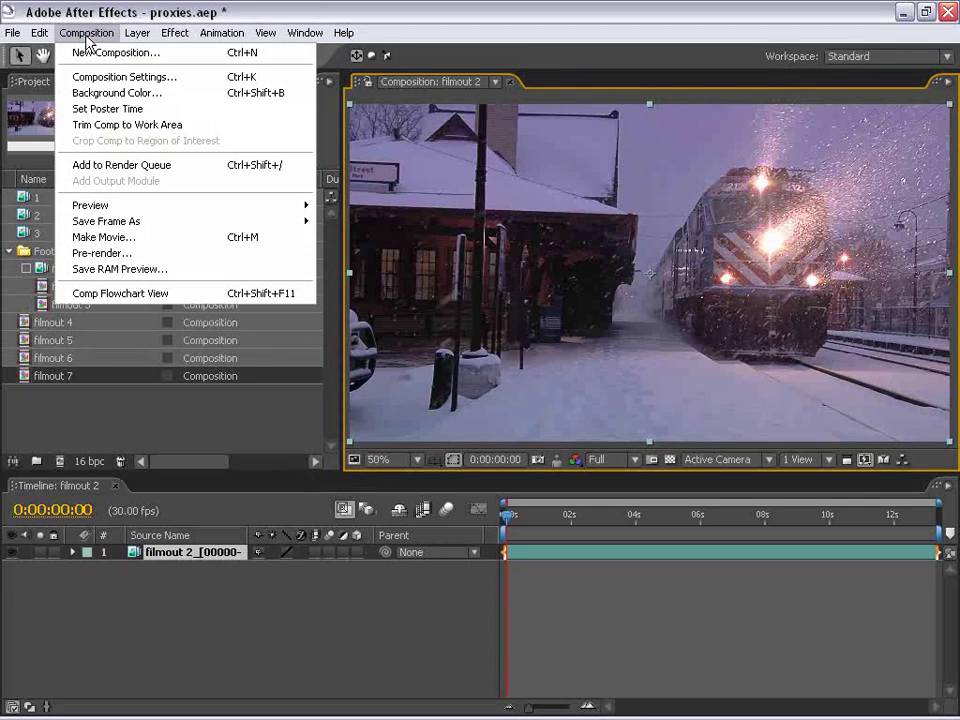
{"action": "left_click", "coordinate": [129, 165]}
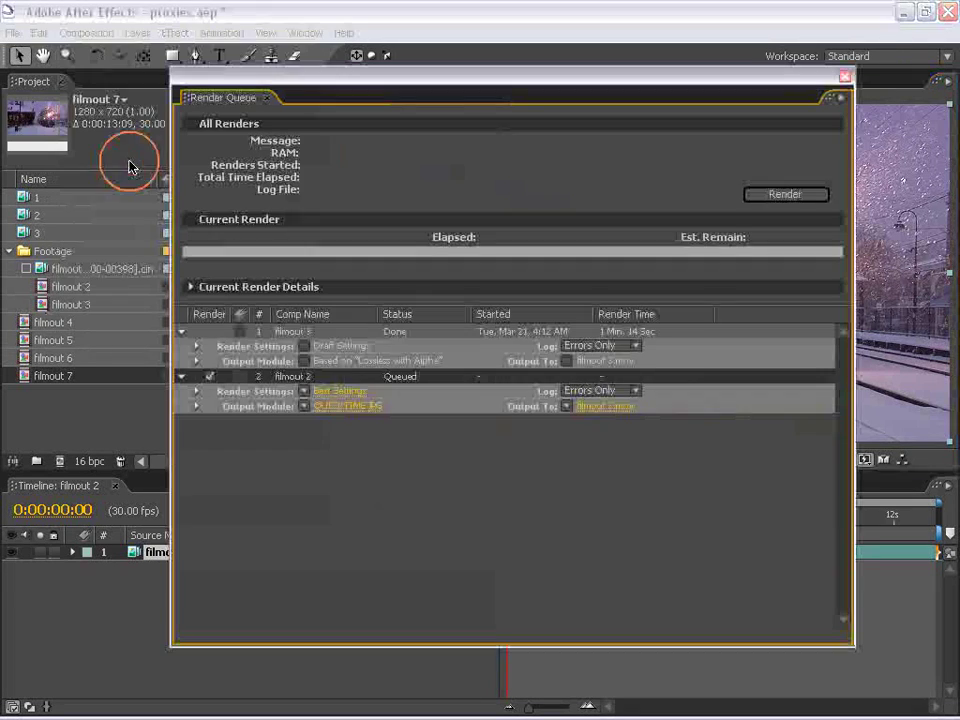
{"action": "left_click", "coordinate": [330, 408]}
{"action": "left_click", "coordinate": [520, 118]}
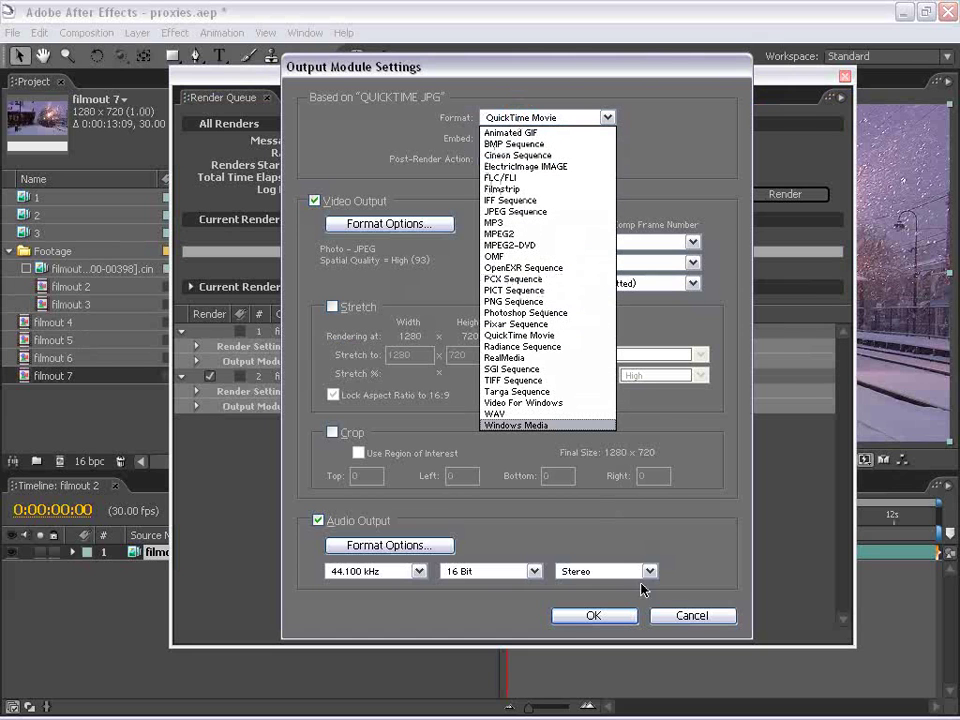
{"action": "left_click", "coordinate": [679, 618]}
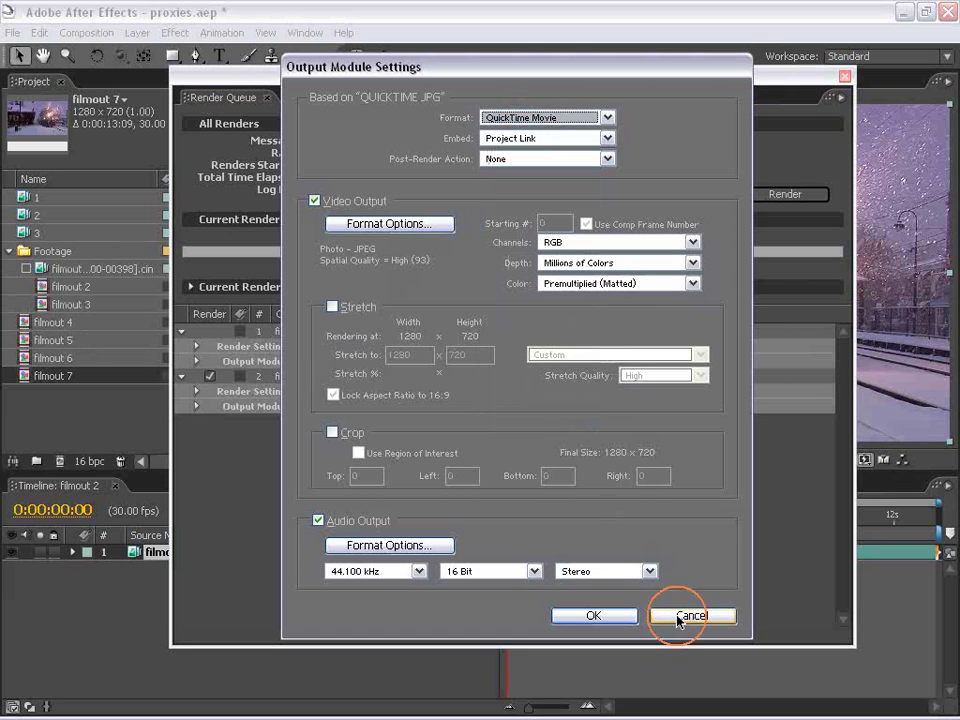
{"action": "left_click", "coordinate": [300, 379]}
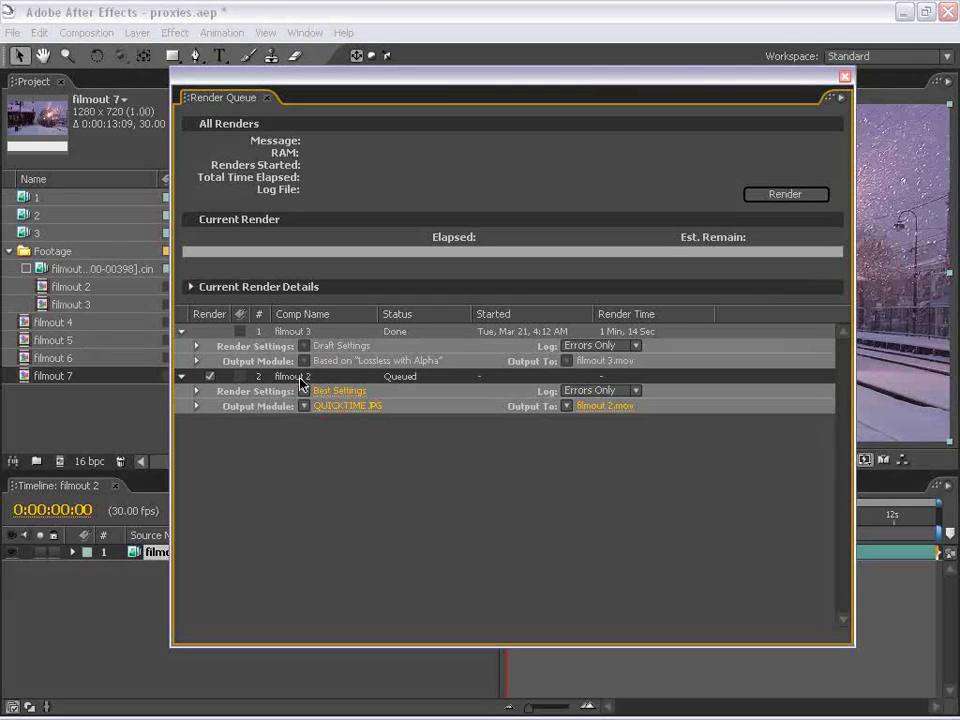
Duplicate the filmout 2 render item, then delete both filmout 2 items.
{"action": "left_click", "coordinate": [294, 377]}
{"action": "left_click", "coordinate": [601, 668]}
{"action": "mouse_move", "coordinate": [552, 77]}
{"action": "left_mouse_down"}
{"action": "mouse_move", "coordinate": [128, 95]}
{"action": "mouse_move", "coordinate": [559, 64]}
{"action": "left_mouse_up"}
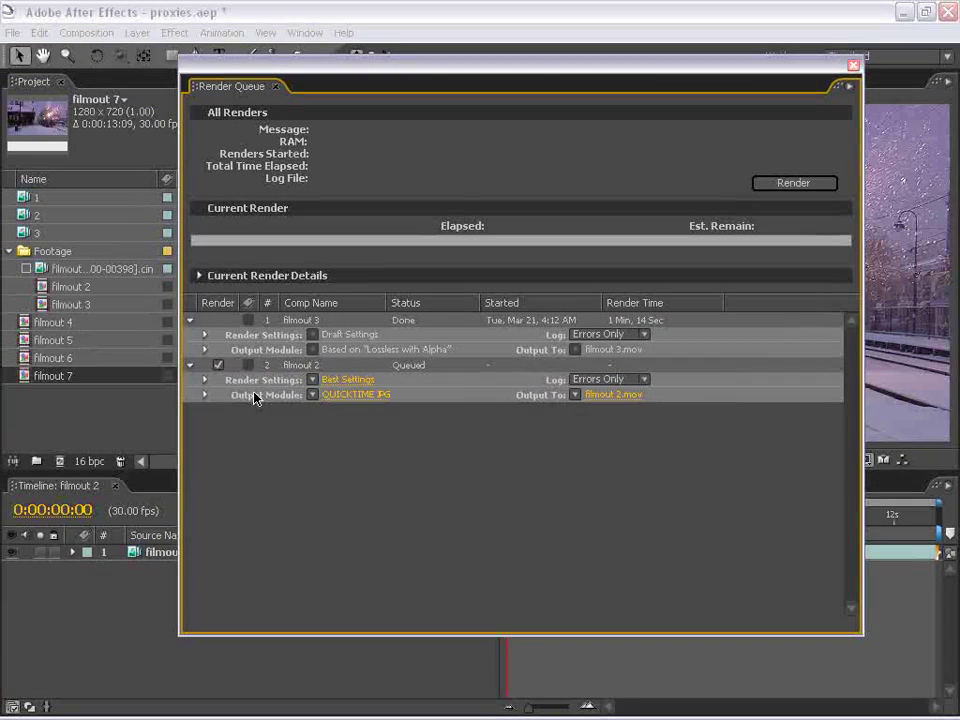
{"action": "left_click", "coordinate": [293, 367]}
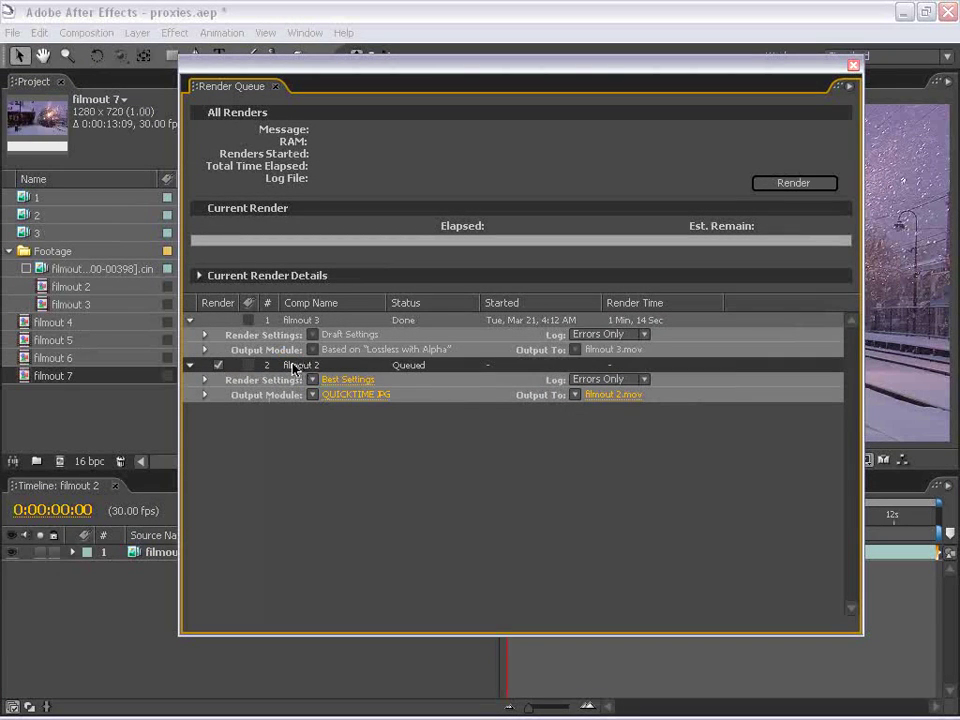
{"action": "key", "text": "ctrl+d"}
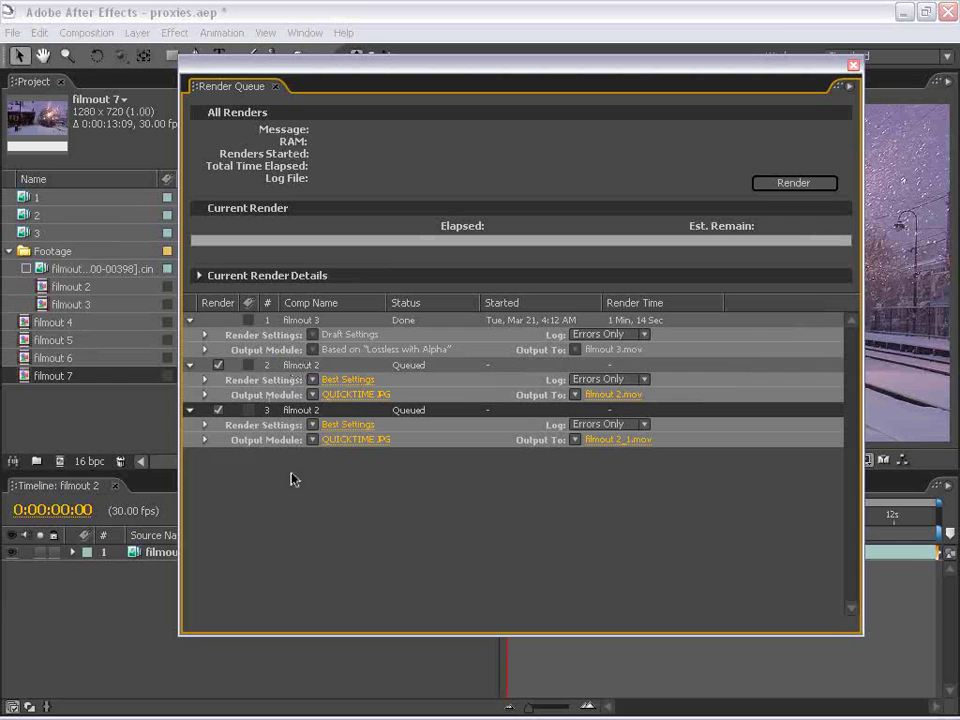
{"action": "left_click", "coordinate": [362, 553]}
{"action": "left_click", "coordinate": [285, 410]}
{"action": "left_click", "coordinate": [300, 366]}
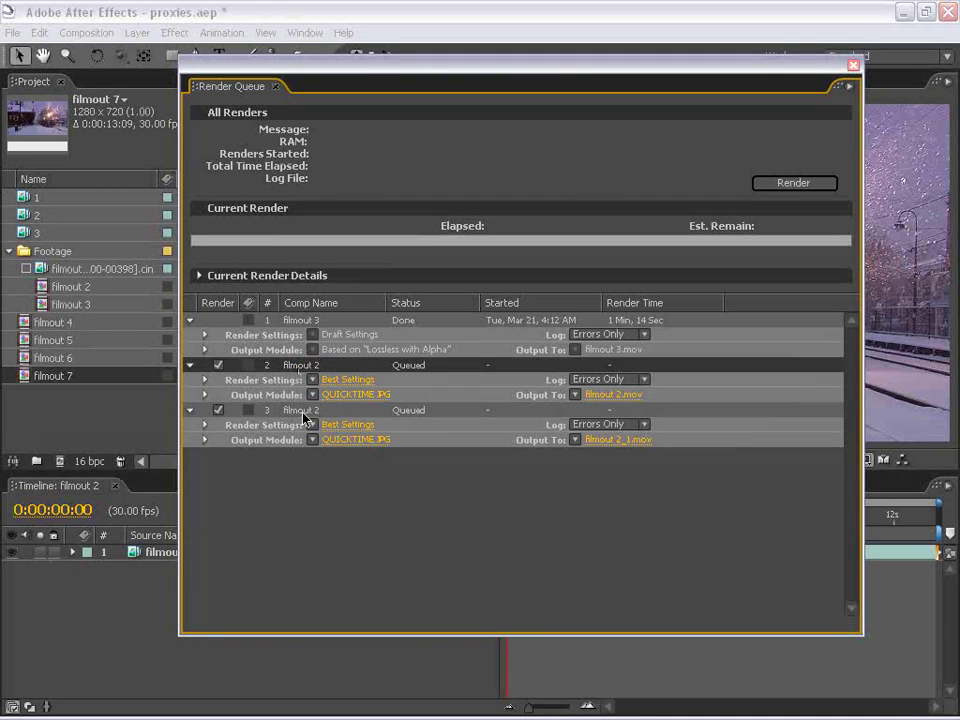
{"action": "left_click", "coordinate": [300, 411], "text": "shift"}
{"action": "key", "text": "Delete"}
Duplicate filmout 3, review its Custom time span, then delete the duplicate and close the queue.
{"action": "left_click", "coordinate": [279, 321]}
{"action": "left_click", "coordinate": [401, 368]}
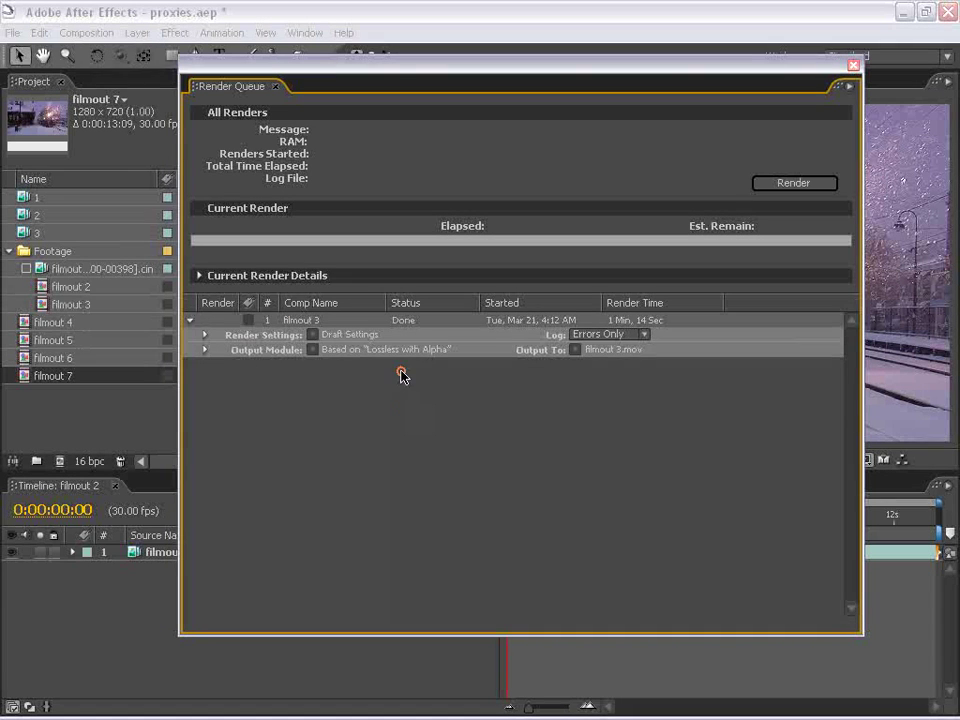
{"action": "left_click", "coordinate": [312, 321]}
{"action": "key", "text": "ctrl+d"}
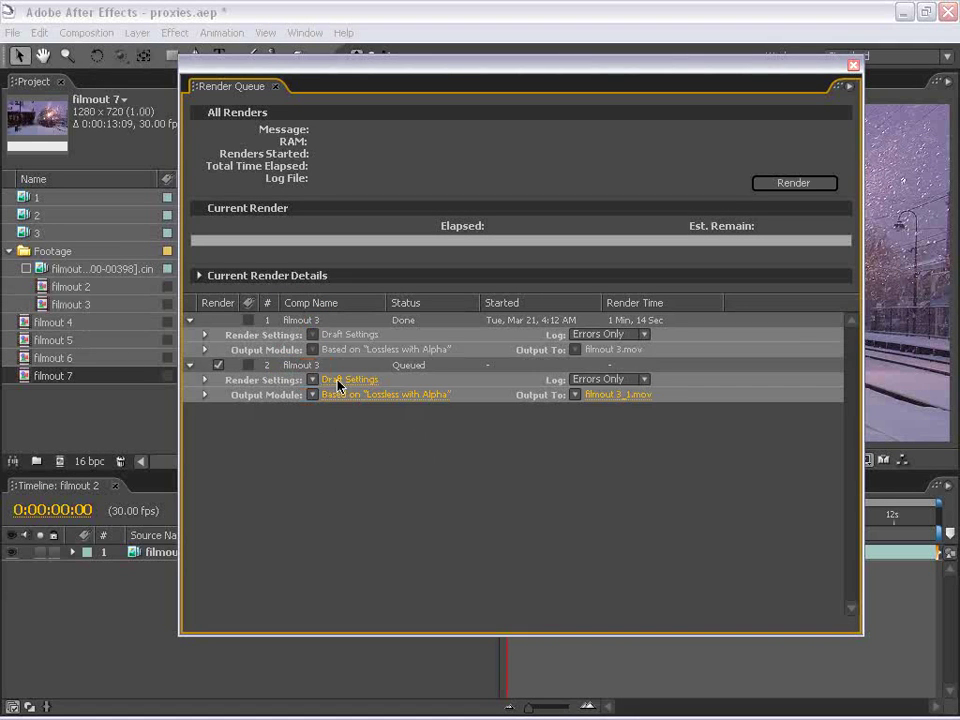
{"action": "left_click", "coordinate": [335, 380]}
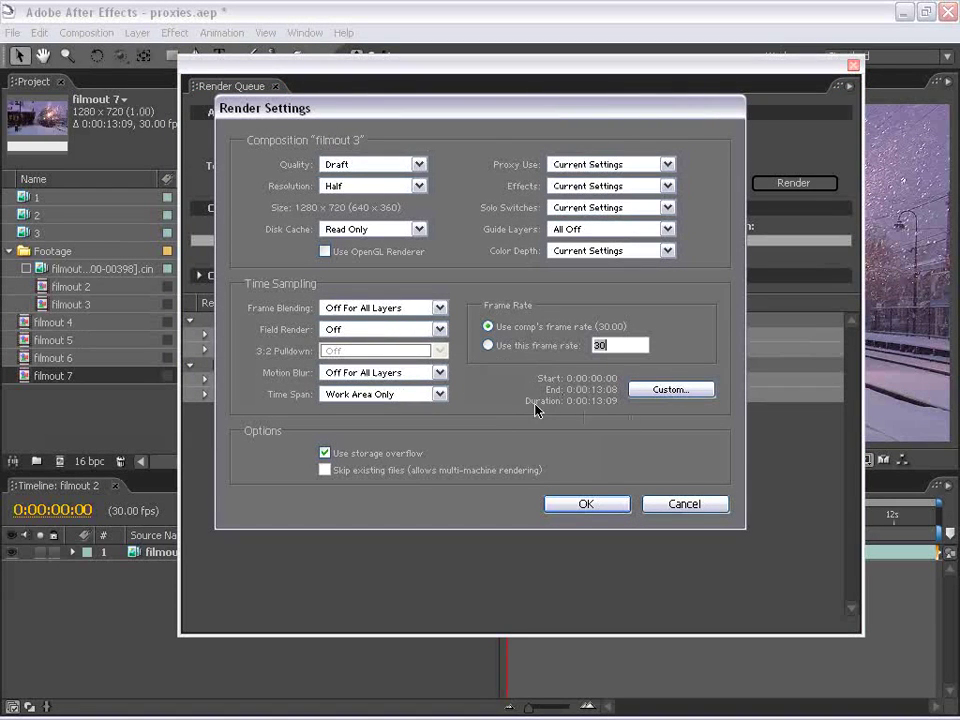
{"action": "left_click", "coordinate": [645, 389]}
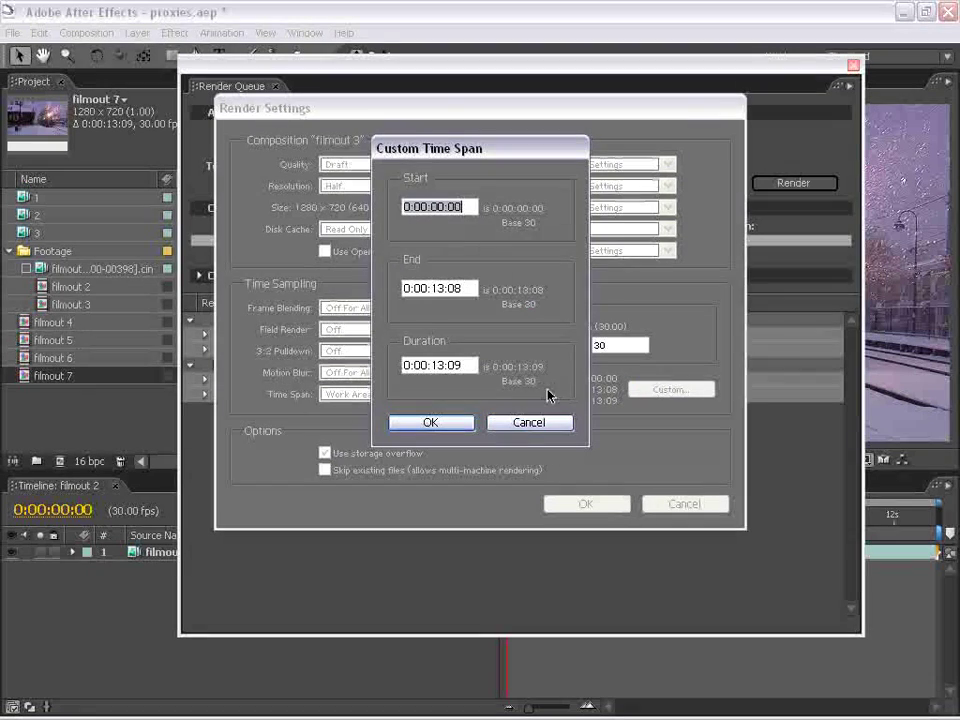
{"action": "left_click", "coordinate": [526, 424]}
{"action": "left_click", "coordinate": [684, 504]}
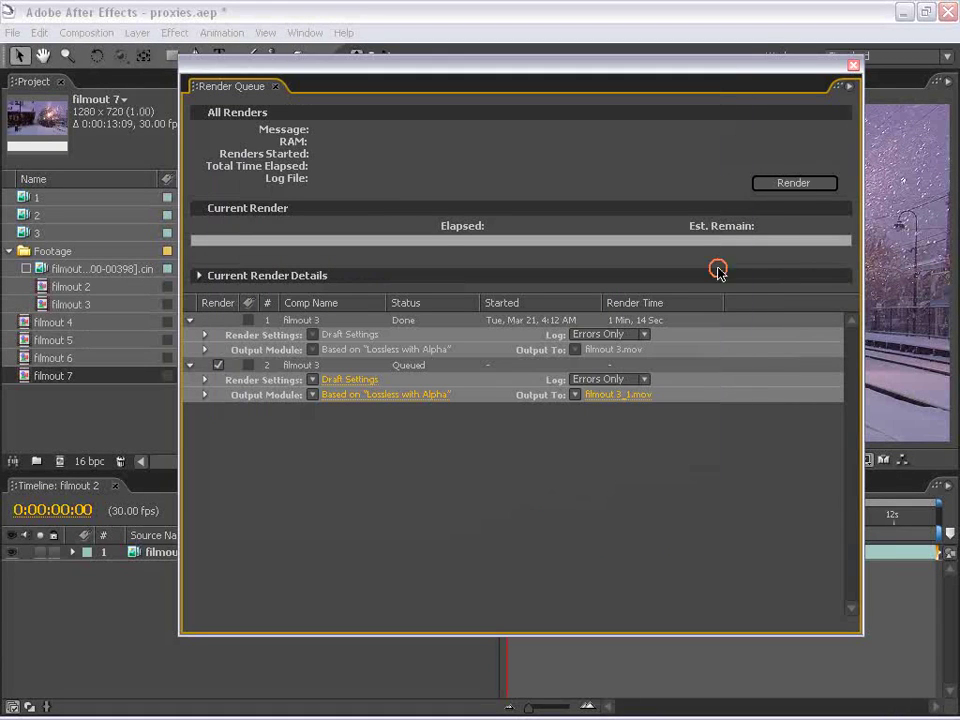
{"action": "left_click", "coordinate": [290, 366]}
{"action": "key", "text": "Delete"}
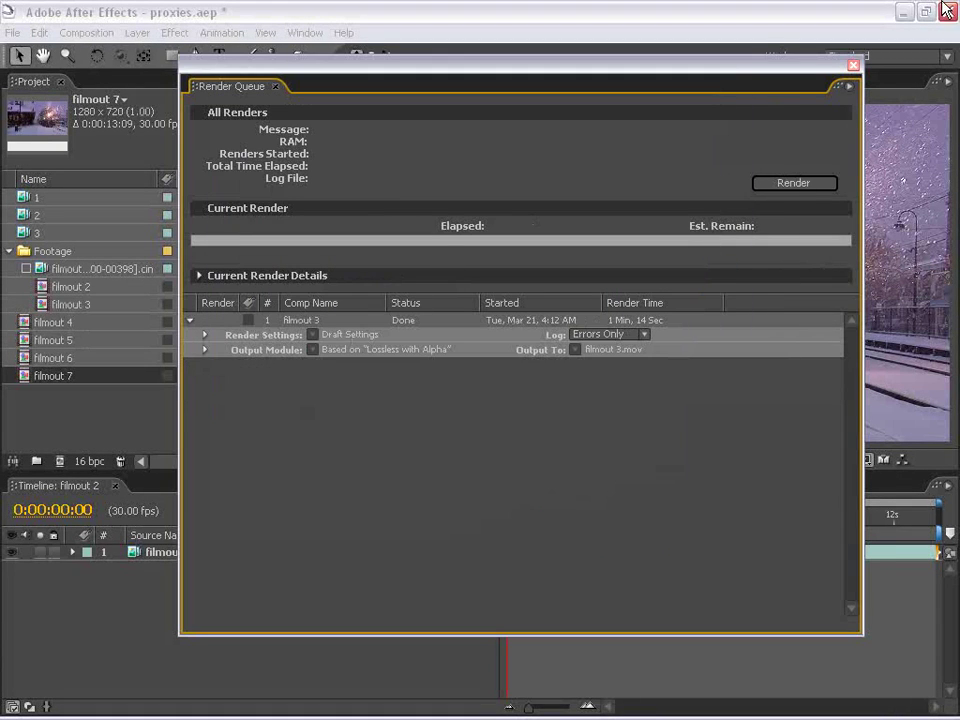
{"action": "left_click", "coordinate": [853, 65]}
Set the viewer resolution to Half and turn on the filmout footage proxy.
{"action": "left_click", "coordinate": [614, 673]}
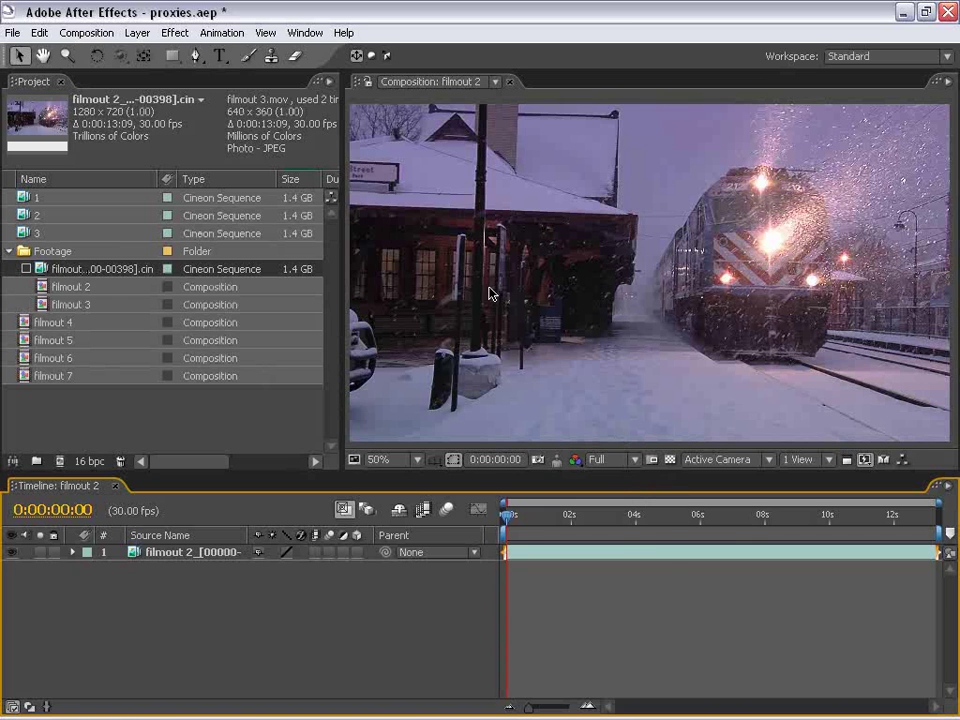
{"action": "left_click", "coordinate": [600, 459]}
{"action": "left_click", "coordinate": [613, 497]}
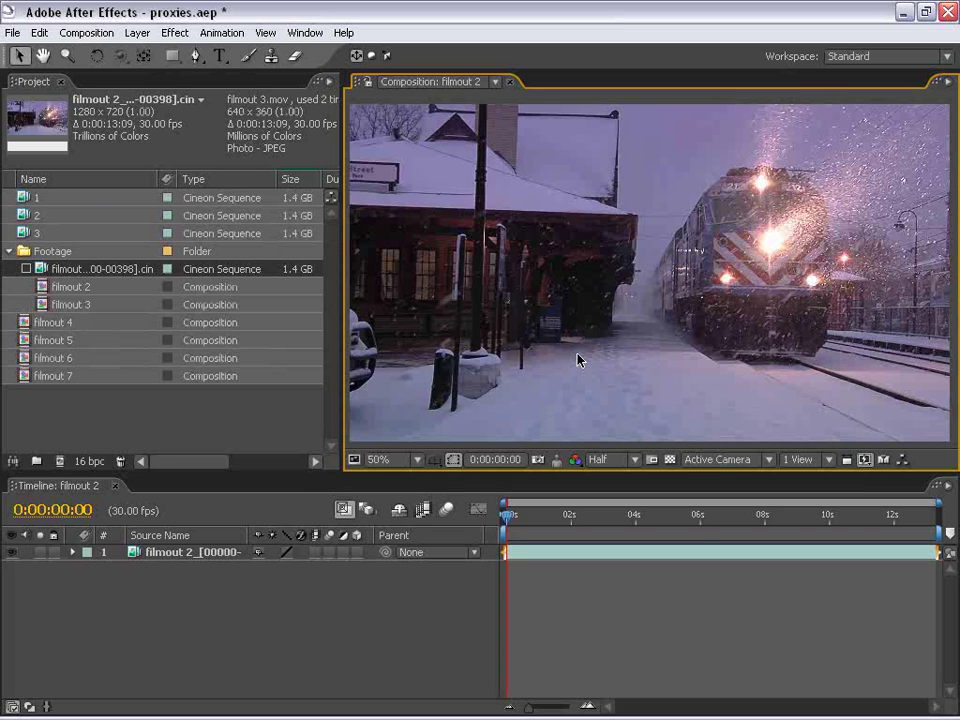
{"action": "left_click", "coordinate": [27, 269]}
Scrub the footage to test proxy playback, keeping Fast Previews on Adaptive Resolution.
{"action": "left_click_drag", "start_coordinate": [508, 514], "coordinate": [795, 514]}
{"action": "mouse_move", "coordinate": [869, 541]}
{"action": "left_mouse_down"}
{"action": "mouse_move", "coordinate": [493, 561]}
{"action": "mouse_move", "coordinate": [838, 572]}
{"action": "mouse_move", "coordinate": [752, 560]}
{"action": "left_mouse_up"}
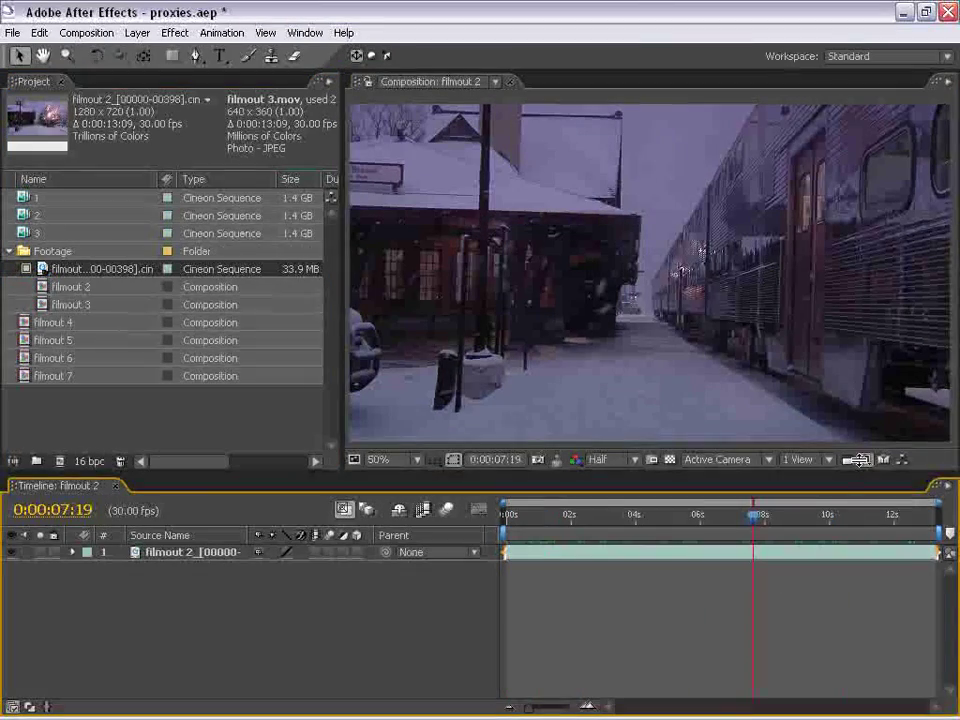
{"action": "left_click", "coordinate": [865, 459]}
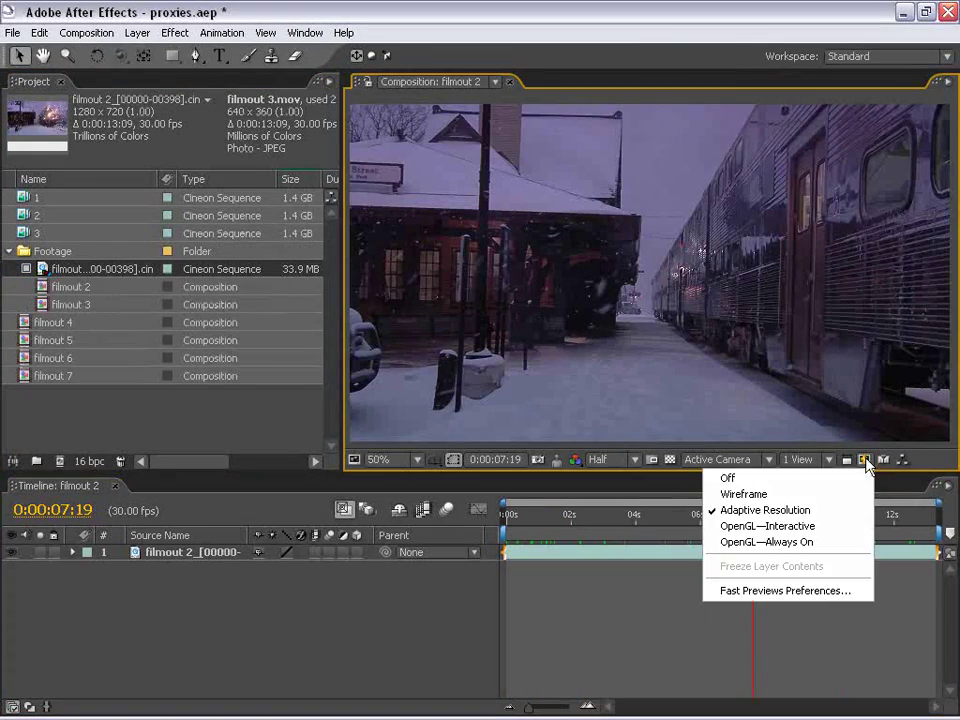
{"action": "left_click", "coordinate": [745, 511]}
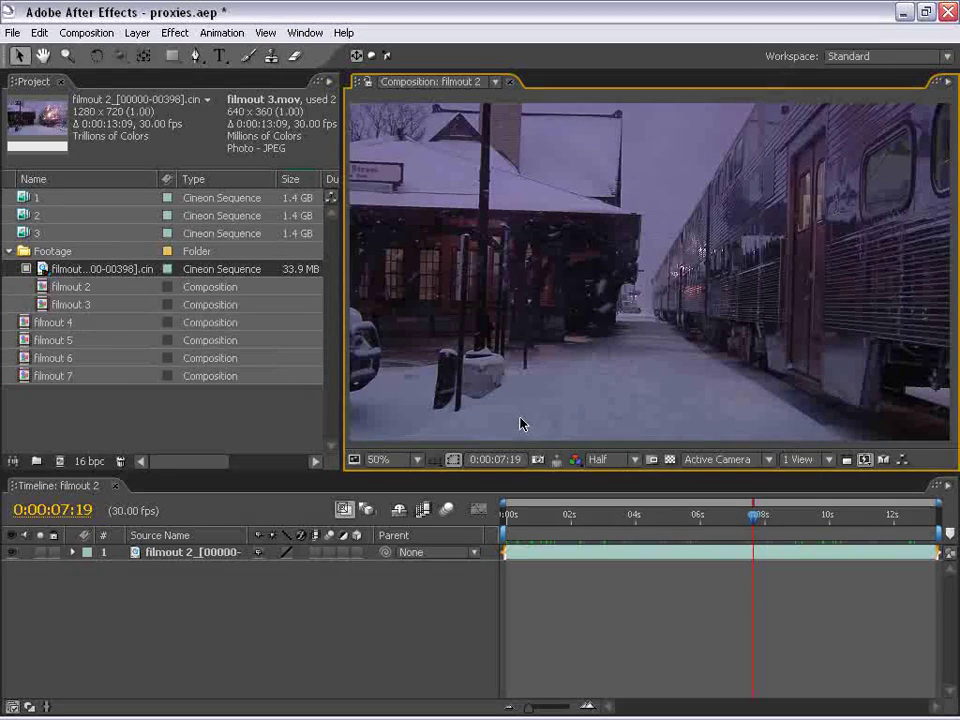
{"action": "mouse_move", "coordinate": [791, 518]}
{"action": "left_mouse_down"}
{"action": "mouse_move", "coordinate": [922, 528]}
{"action": "mouse_move", "coordinate": [849, 521]}
{"action": "mouse_move", "coordinate": [497, 542]}
{"action": "left_mouse_up"}
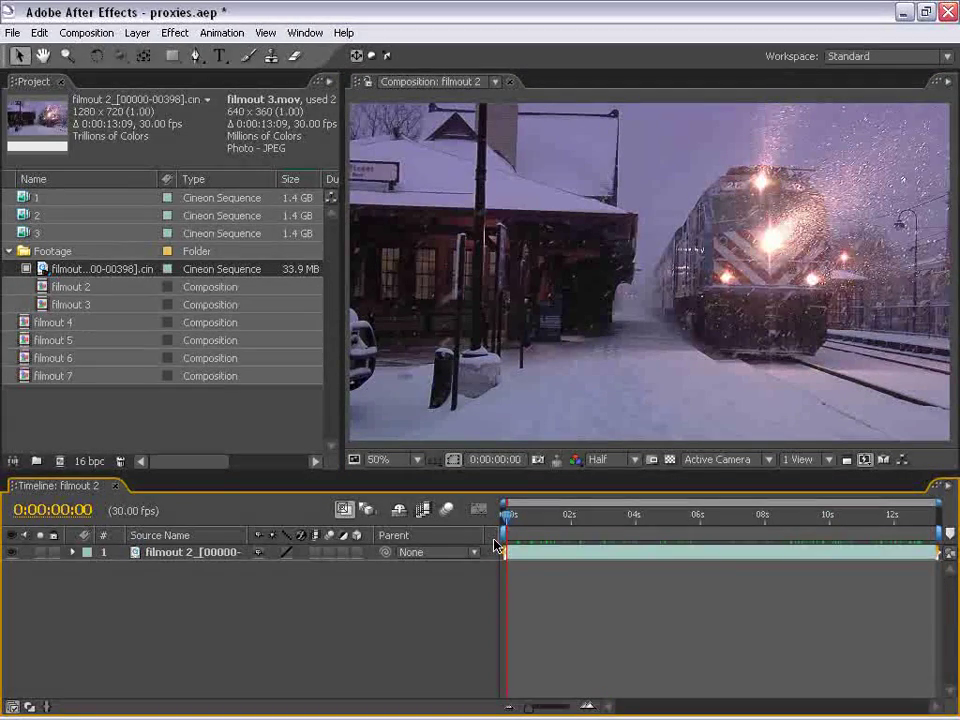
Switch to the Motion Tracking workspace and start tracking motion on the footage layer.
{"action": "left_click", "coordinate": [520, 556]}
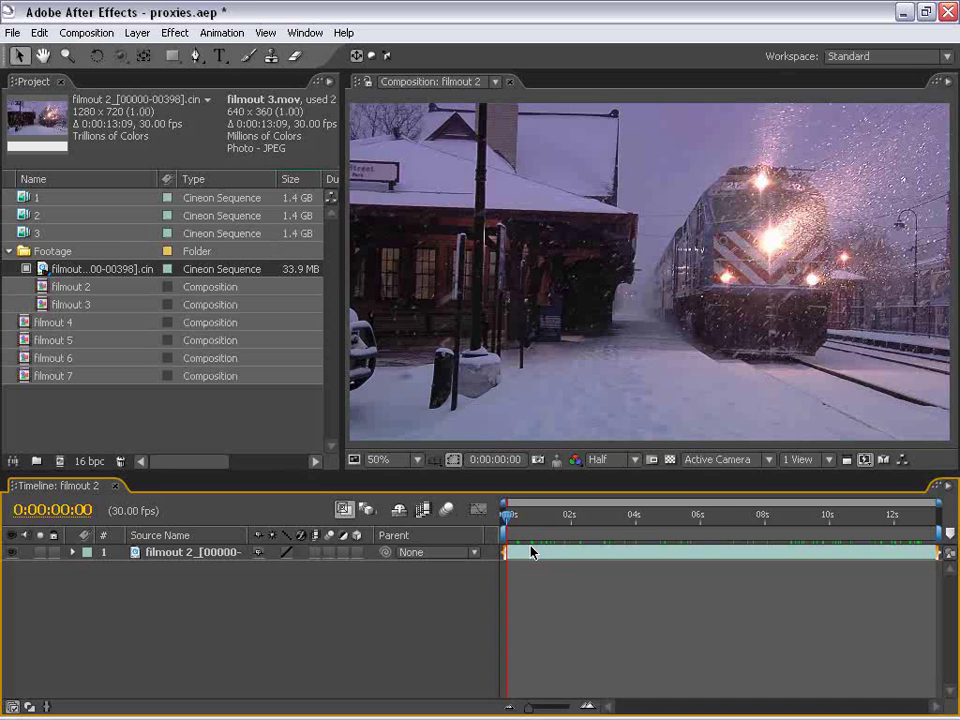
{"action": "left_click", "coordinate": [305, 32]}
{"action": "left_click", "coordinate": [897, 57]}
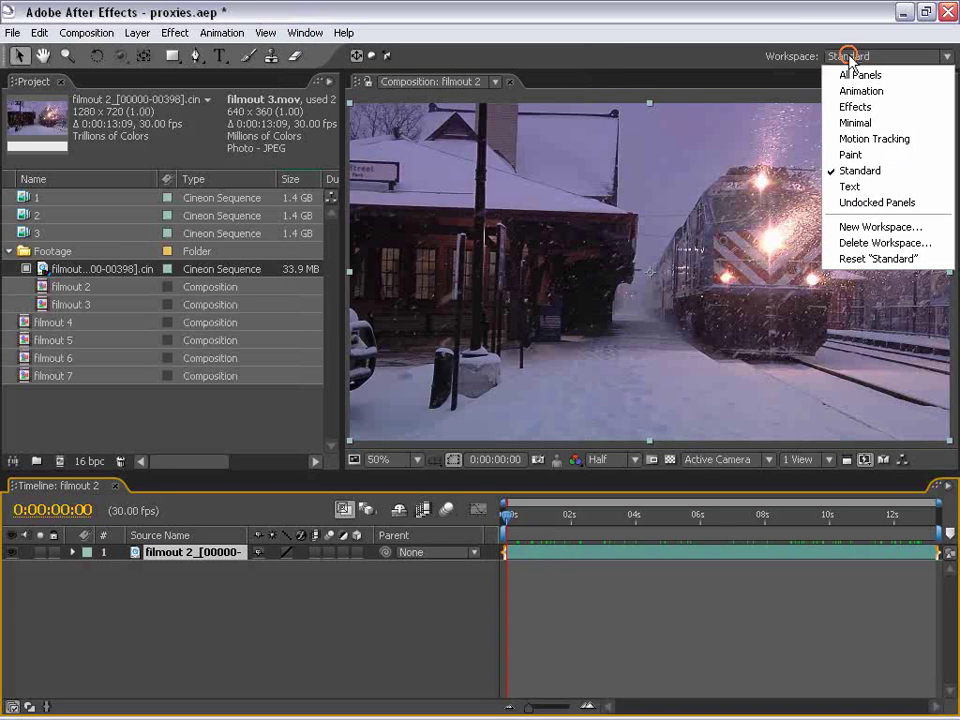
{"action": "left_click", "coordinate": [872, 139]}
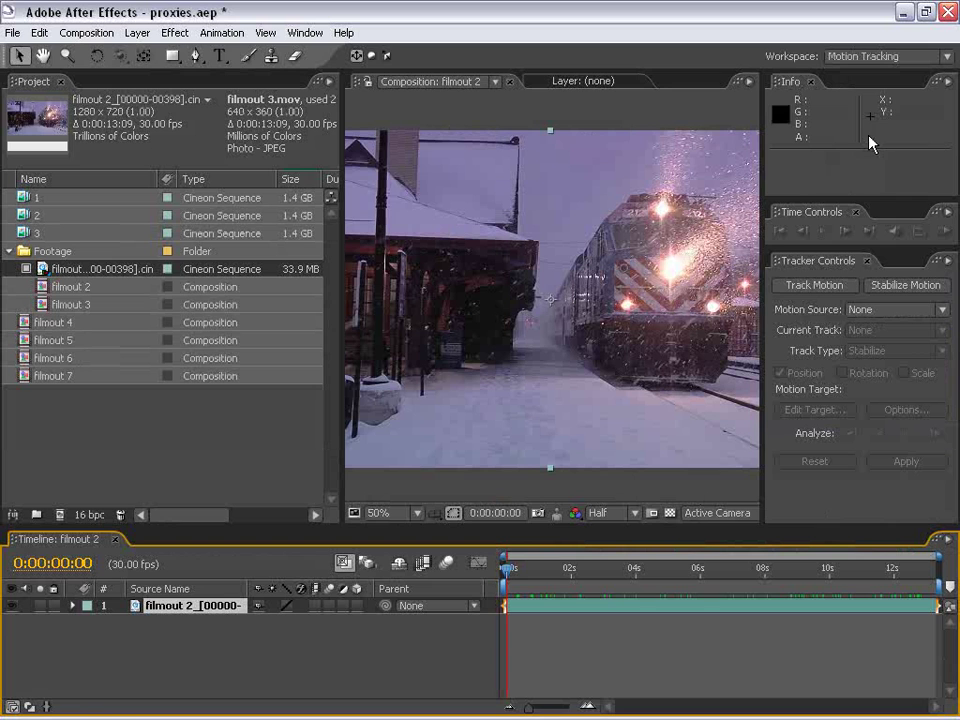
{"action": "left_click", "coordinate": [812, 286]}
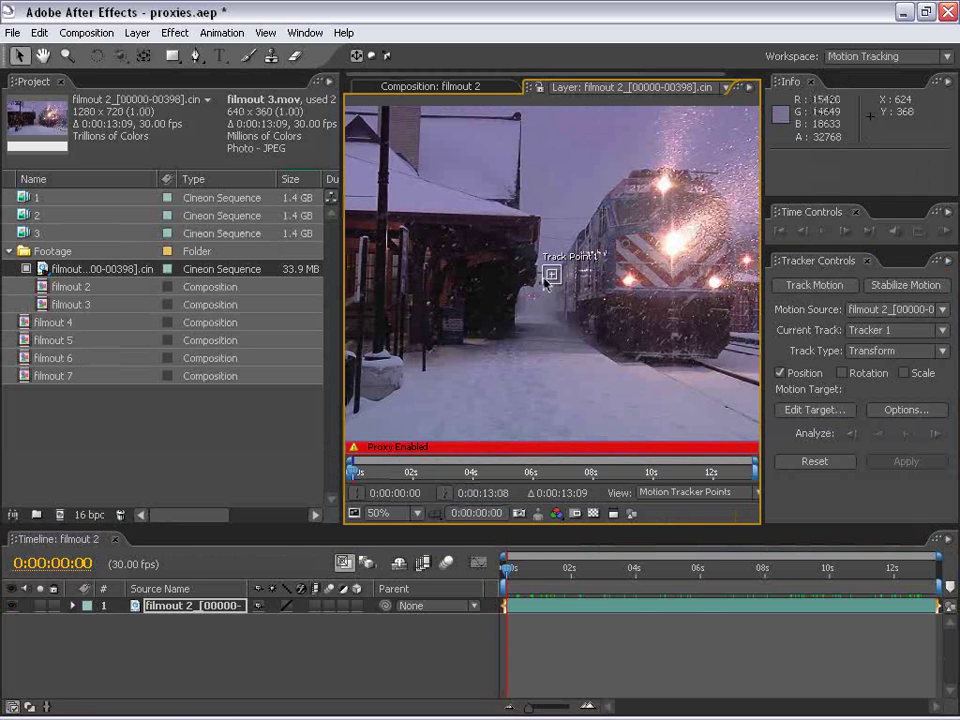
Turn off the proxy, fit Track Point 1's feature box on the train, and analyze forward.
{"action": "mouse_move", "coordinate": [559, 282]}
{"action": "left_mouse_down"}
{"action": "mouse_move", "coordinate": [582, 315]}
{"action": "mouse_move", "coordinate": [570, 263]}
{"action": "left_mouse_up"}
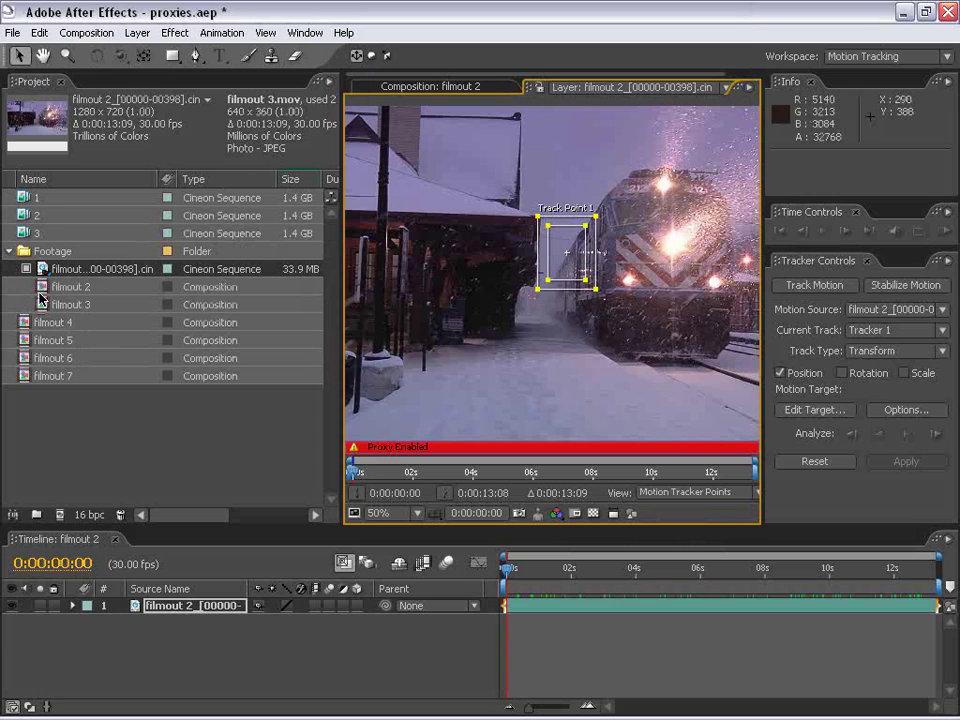
{"action": "left_click", "coordinate": [26, 270]}
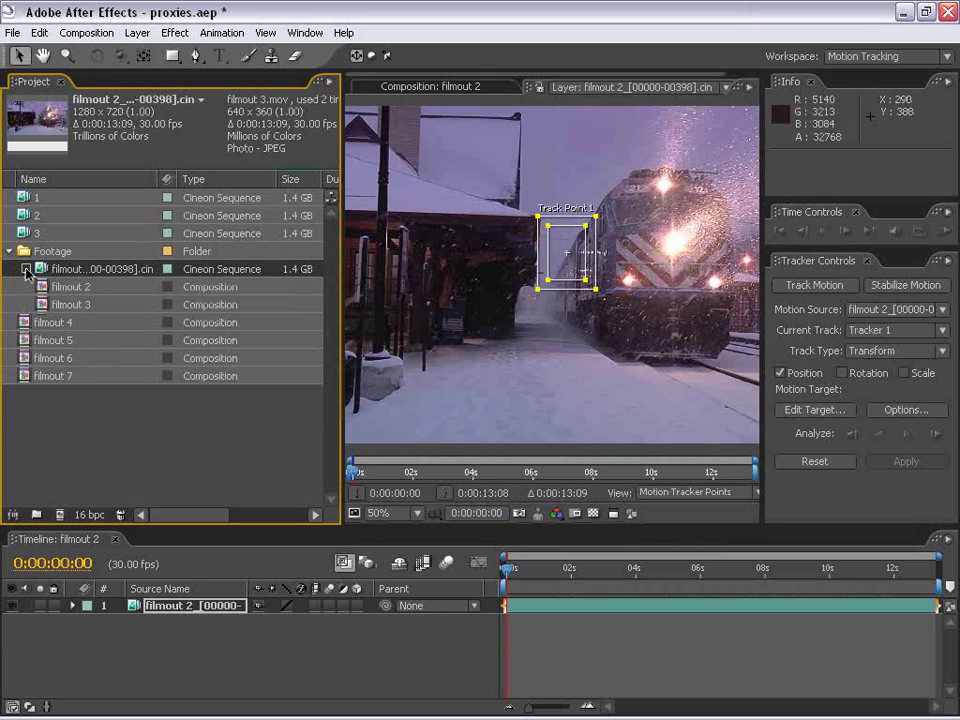
{"action": "left_click_drag", "start_coordinate": [584, 280], "coordinate": [582, 270]}
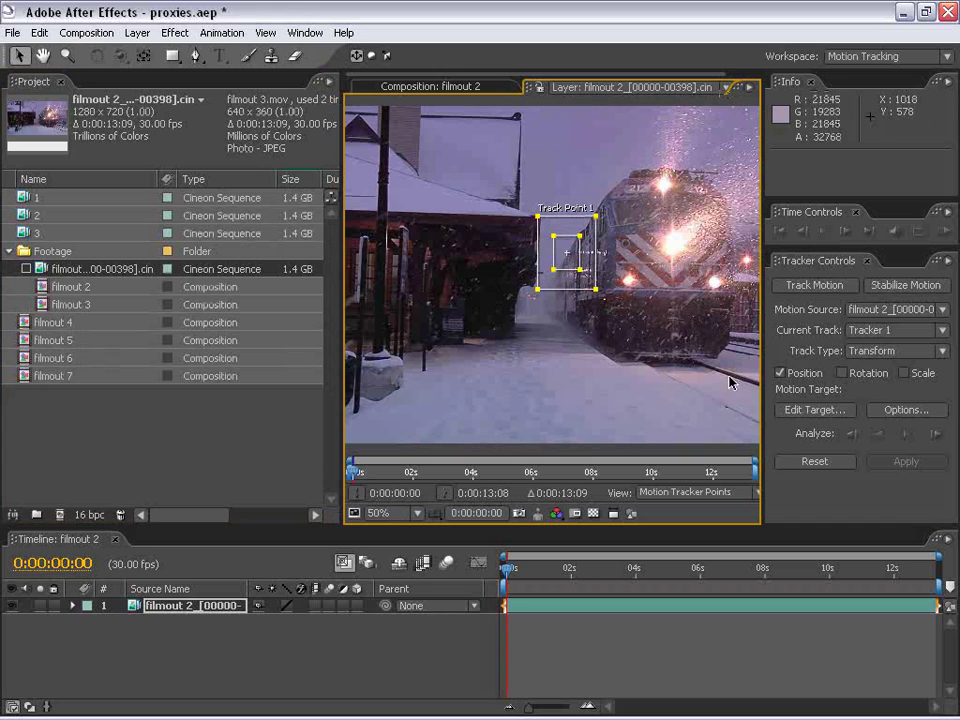
{"action": "left_click", "coordinate": [908, 435]}
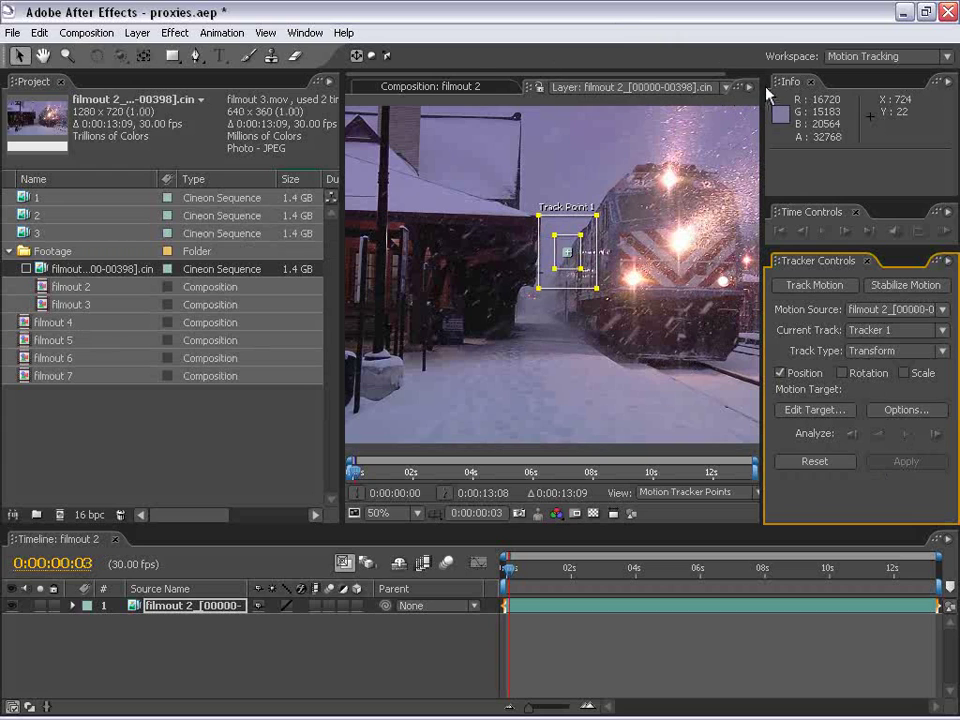
{"action": "left_click_drag", "start_coordinate": [762, 86], "coordinate": [857, 86]}
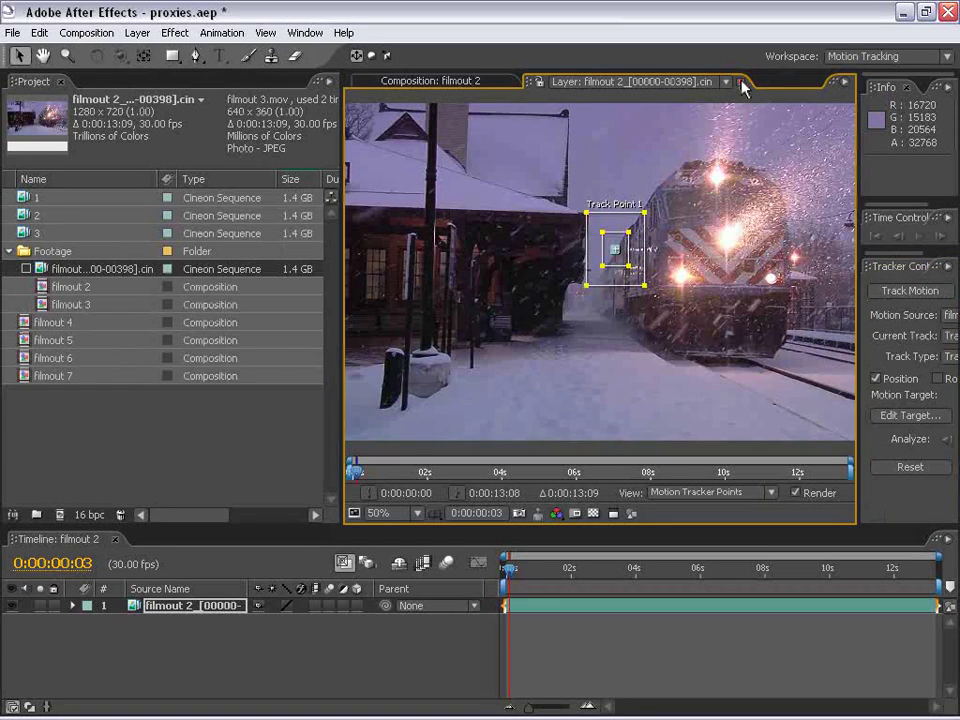
Close the Layer view and return to the Standard workspace at Full resolution.
{"action": "left_click", "coordinate": [742, 84]}
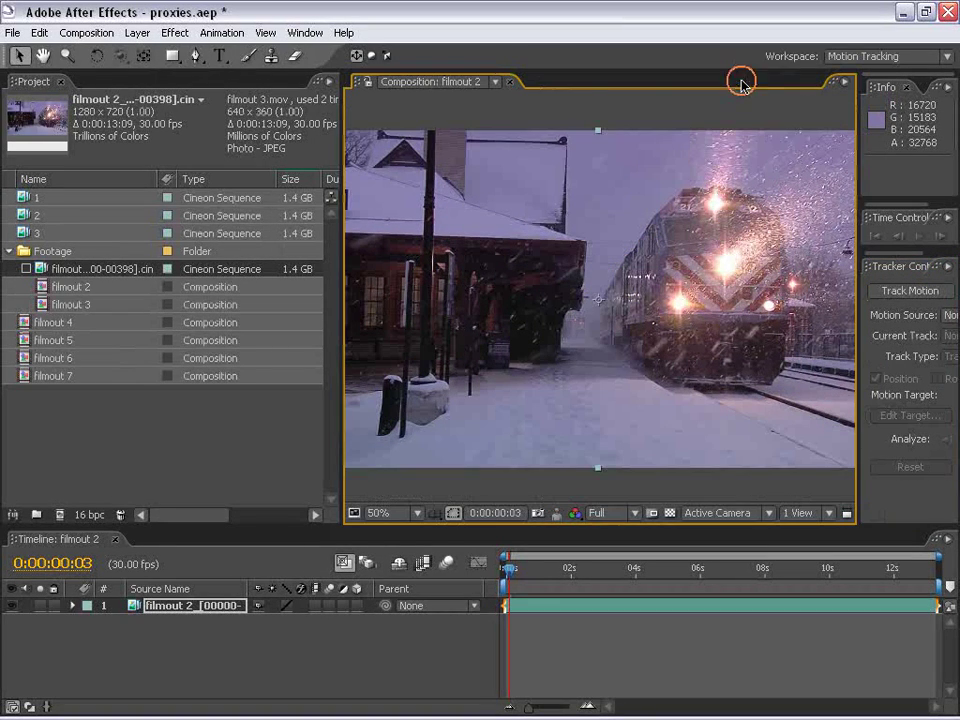
{"action": "left_click", "coordinate": [604, 514]}
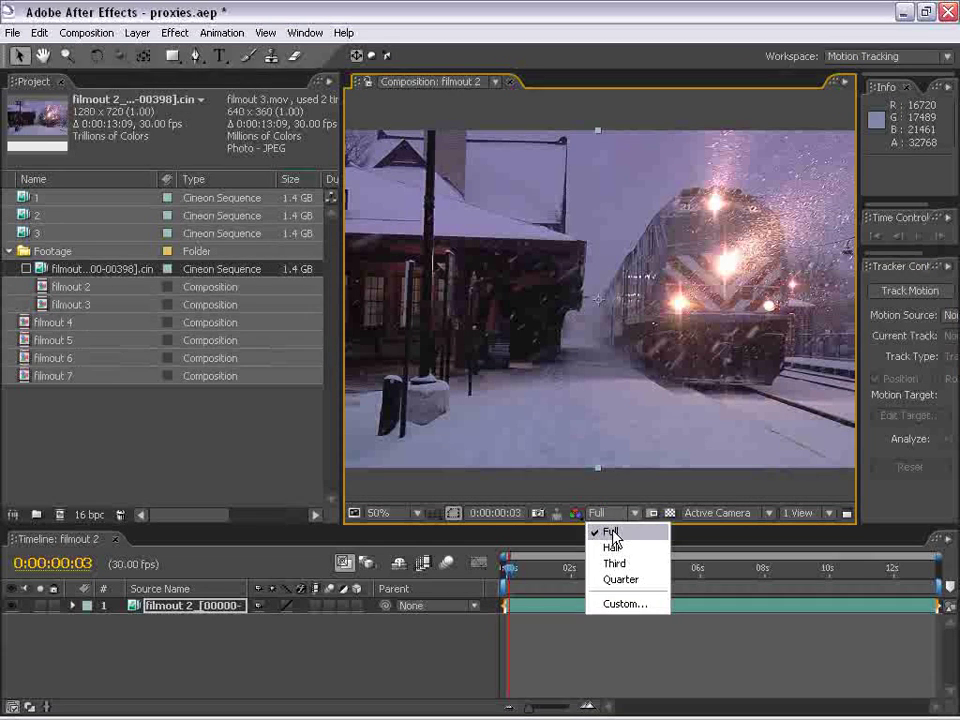
{"action": "left_click", "coordinate": [610, 532]}
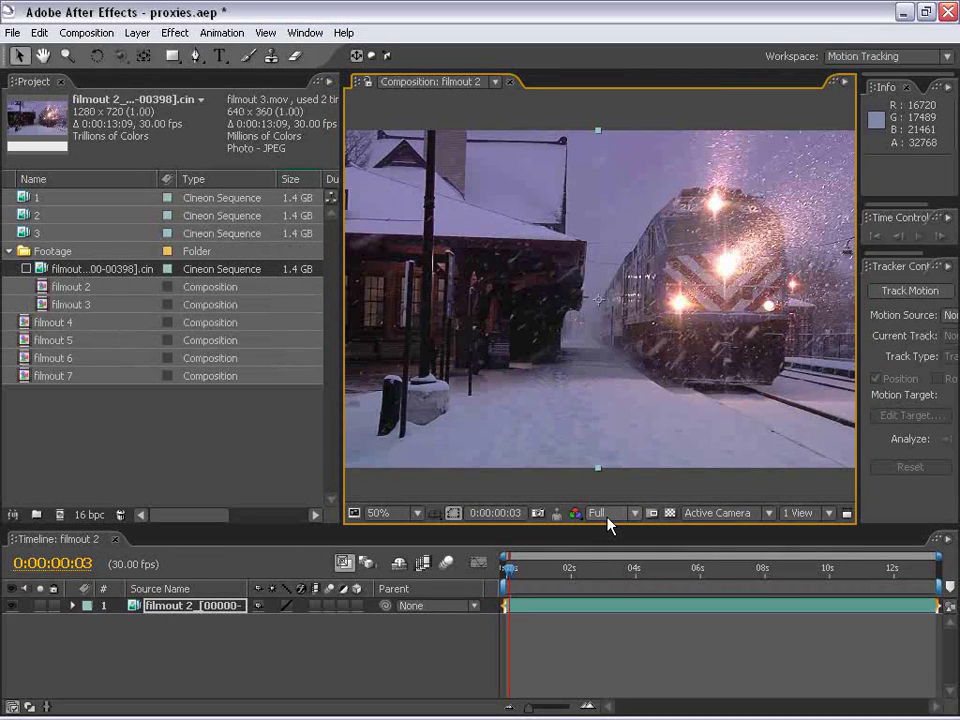
{"action": "left_click", "coordinate": [885, 56]}
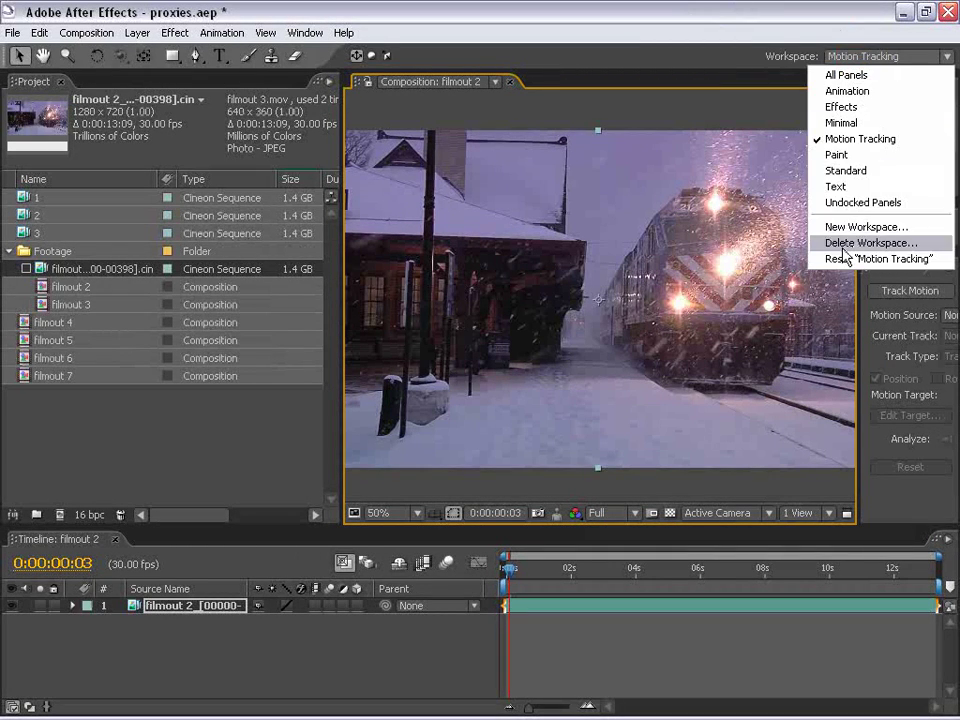
{"action": "left_click", "coordinate": [845, 171]}
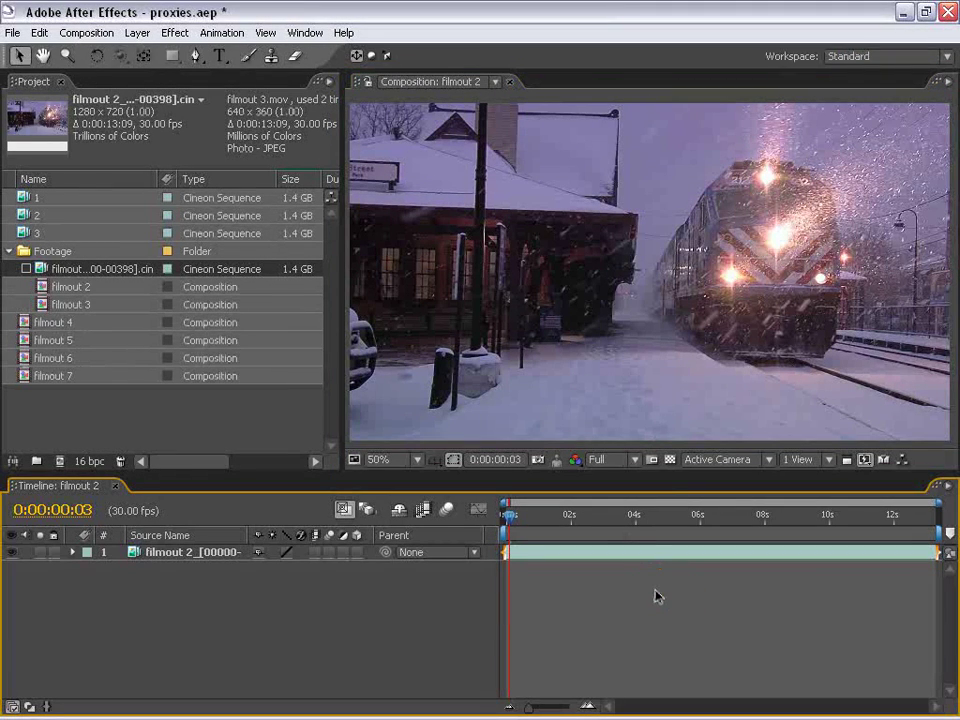
Turn the footage proxy back on and preview the clip at Half resolution.
{"action": "left_click", "coordinate": [26, 269]}
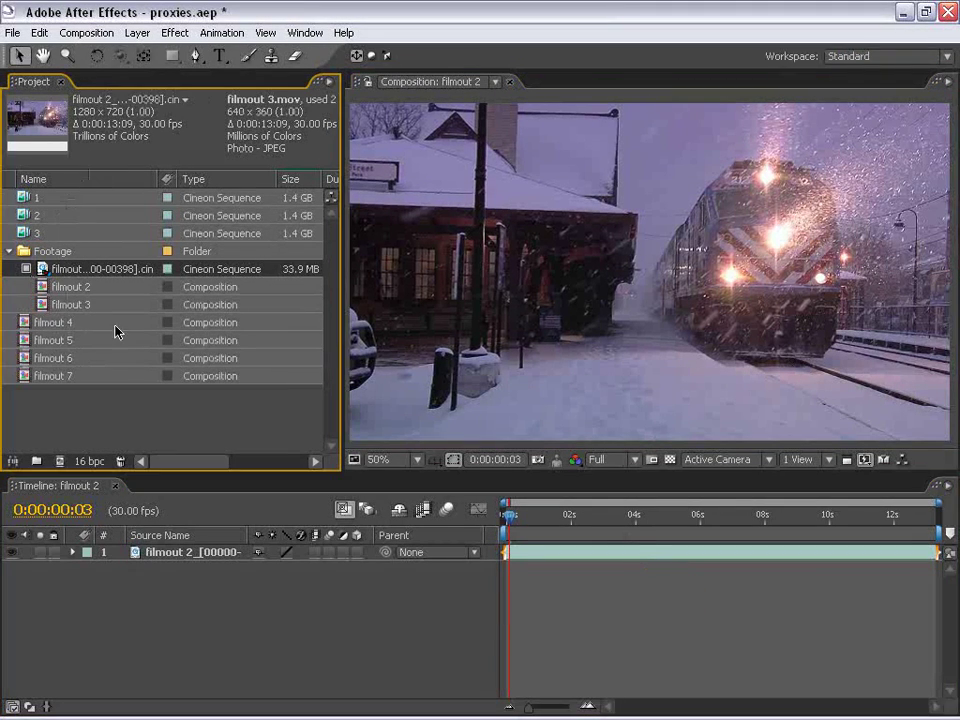
{"action": "mouse_move", "coordinate": [553, 514]}
{"action": "left_mouse_down"}
{"action": "mouse_move", "coordinate": [780, 522]}
{"action": "mouse_move", "coordinate": [672, 514]}
{"action": "left_mouse_up"}
{"action": "left_click", "coordinate": [600, 460]}
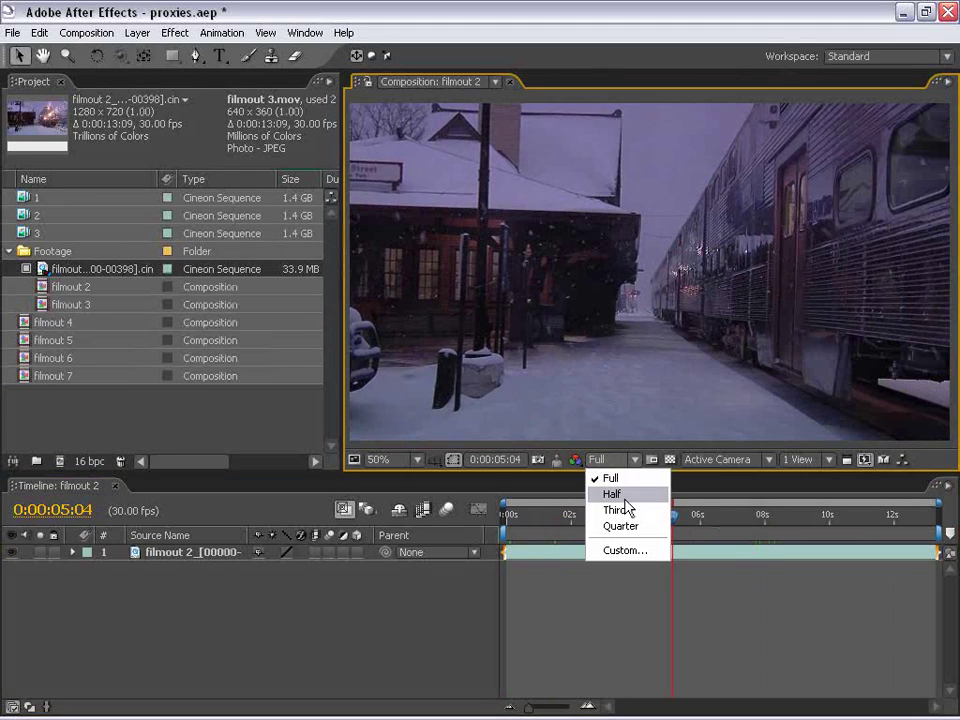
{"action": "left_click", "coordinate": [613, 494]}
{"action": "mouse_move", "coordinate": [707, 530]}
{"action": "left_mouse_down"}
{"action": "mouse_move", "coordinate": [779, 530]}
{"action": "mouse_move", "coordinate": [481, 534]}
{"action": "left_mouse_up"}
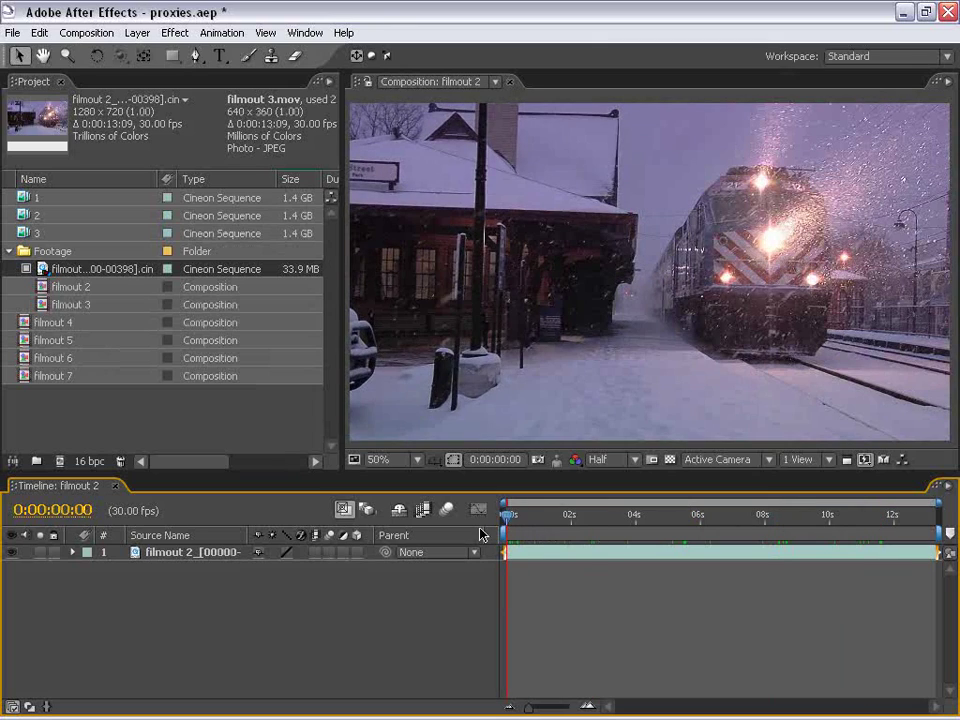
Show the Time Controls panel, leaving RAM Preview resolution on Auto after trying Half.
{"action": "left_click", "coordinate": [305, 33]}
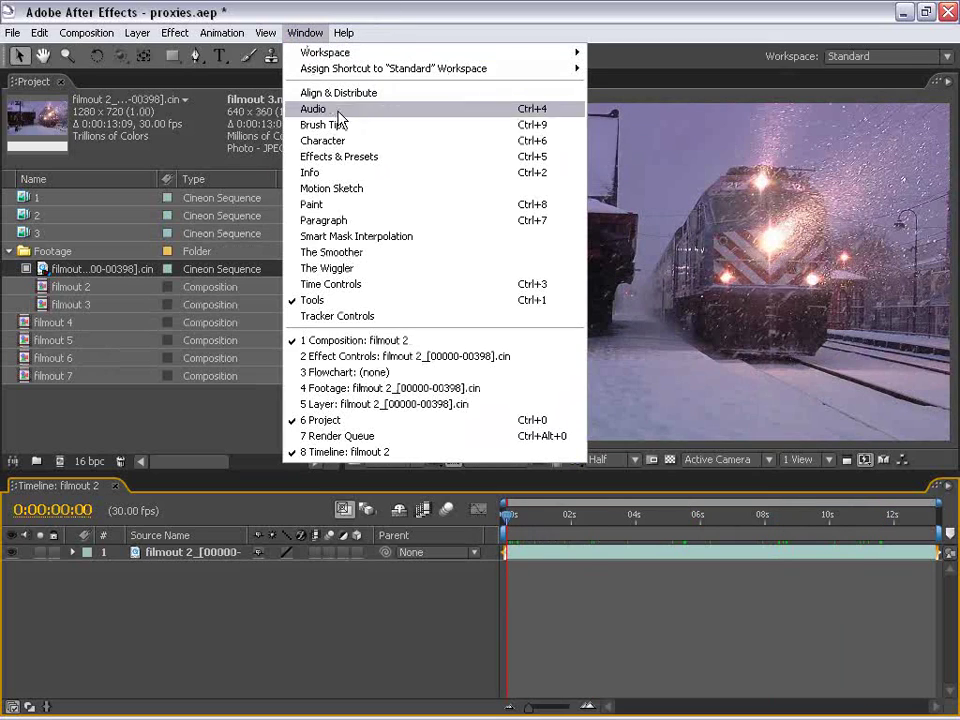
{"action": "left_click", "coordinate": [350, 284]}
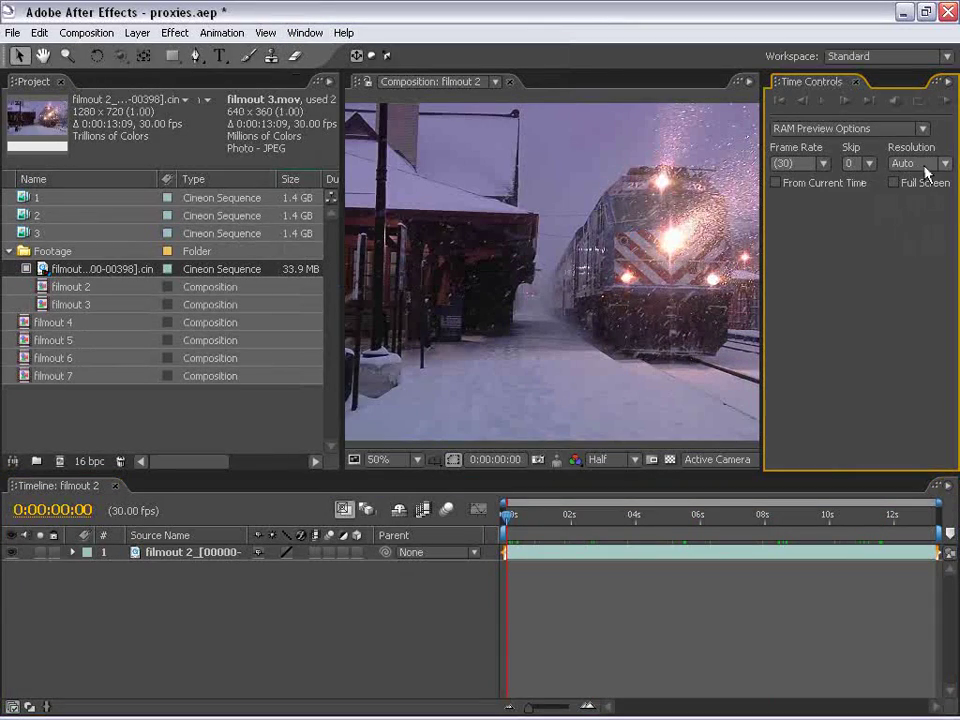
{"action": "left_click", "coordinate": [926, 165]}
{"action": "left_click", "coordinate": [900, 223]}
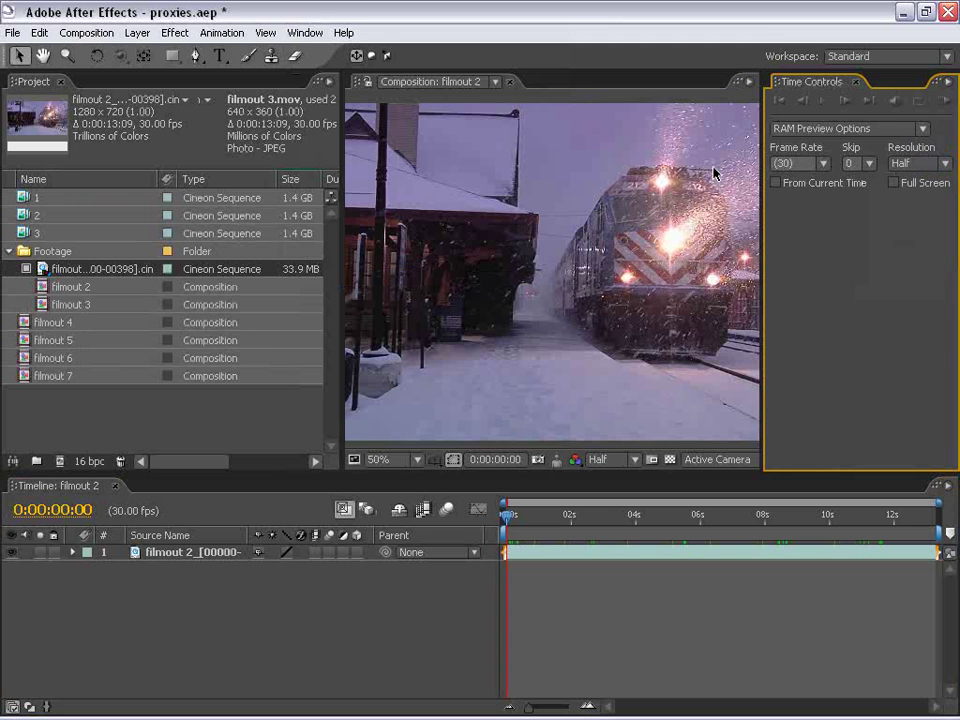
{"action": "left_click", "coordinate": [917, 163]}
{"action": "left_click", "coordinate": [894, 180]}
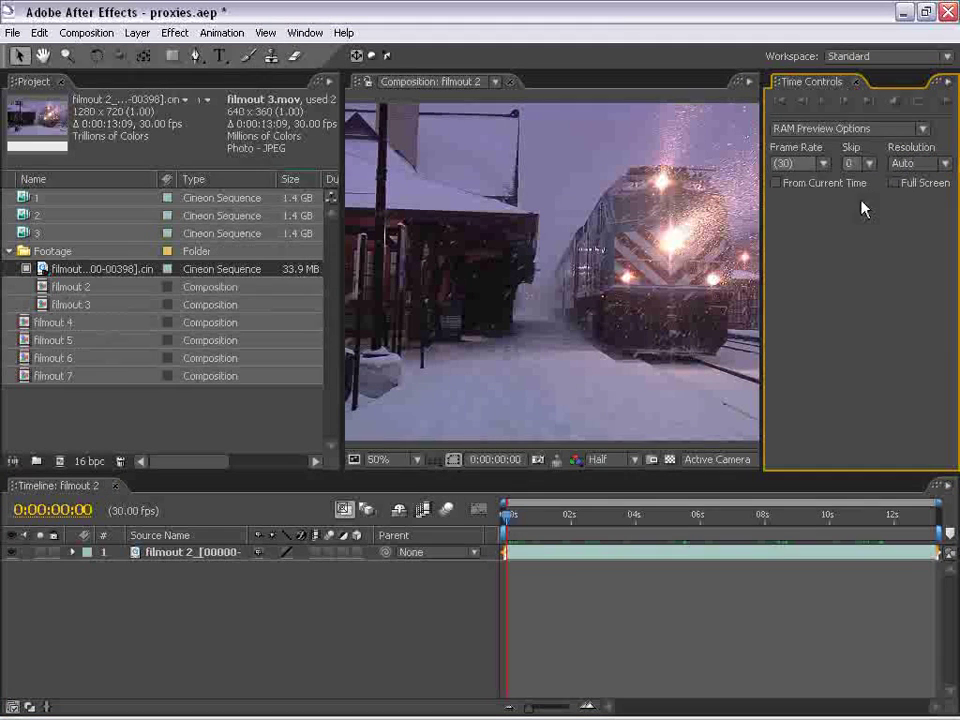
Toggle the footage proxy off and back on, leaving it enabled.
{"action": "left_click", "coordinate": [482, 262]}
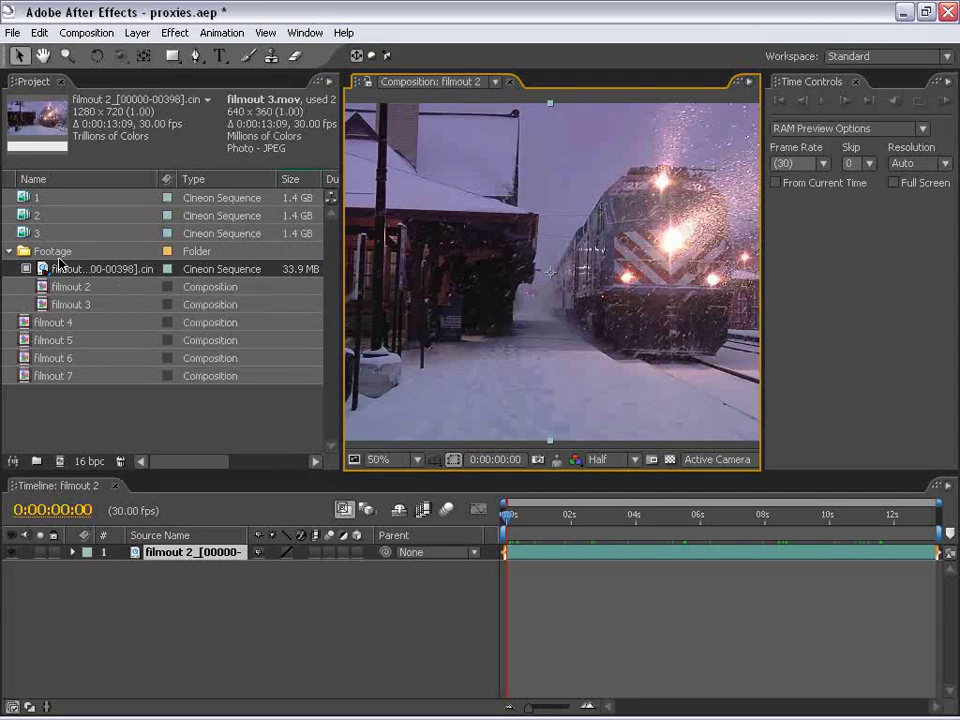
{"action": "left_click", "coordinate": [27, 270]}
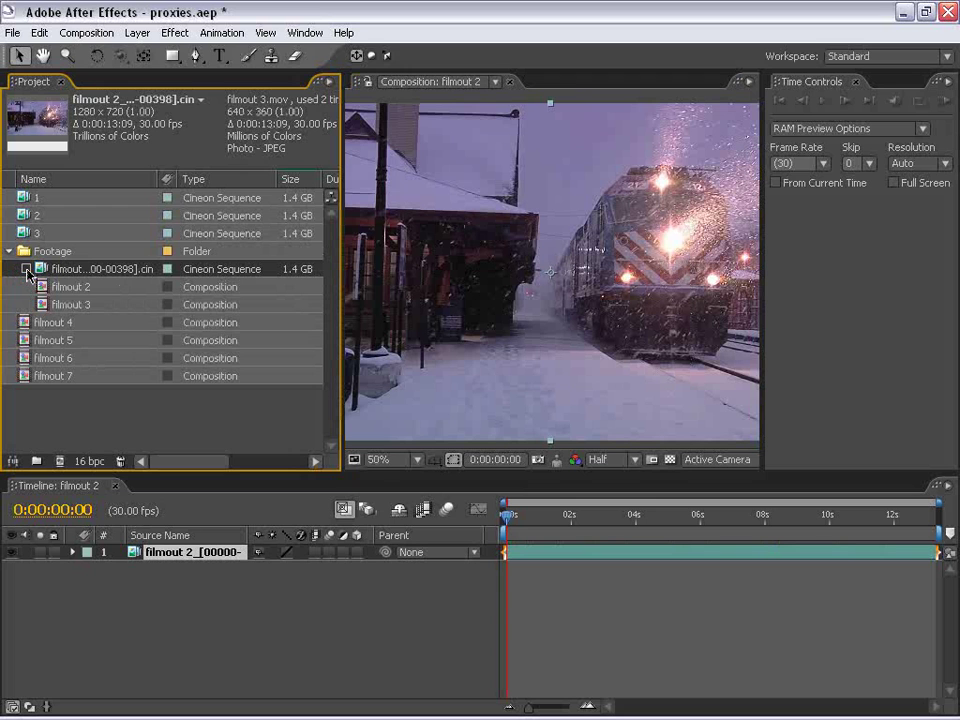
{"action": "left_click", "coordinate": [26, 270]}
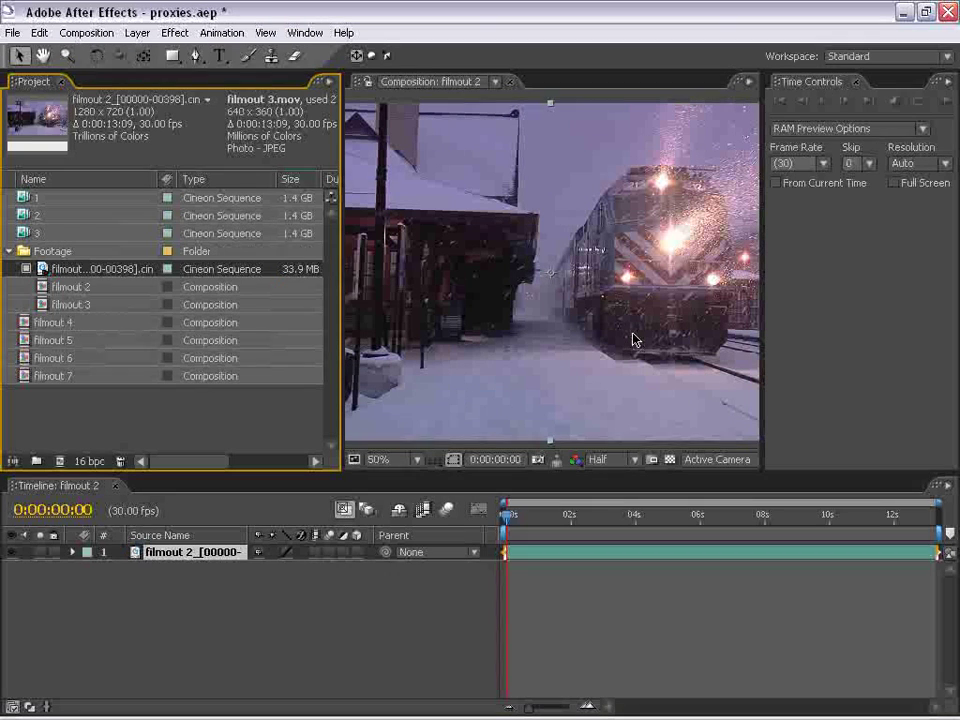
{"action": "left_click", "coordinate": [531, 214]}
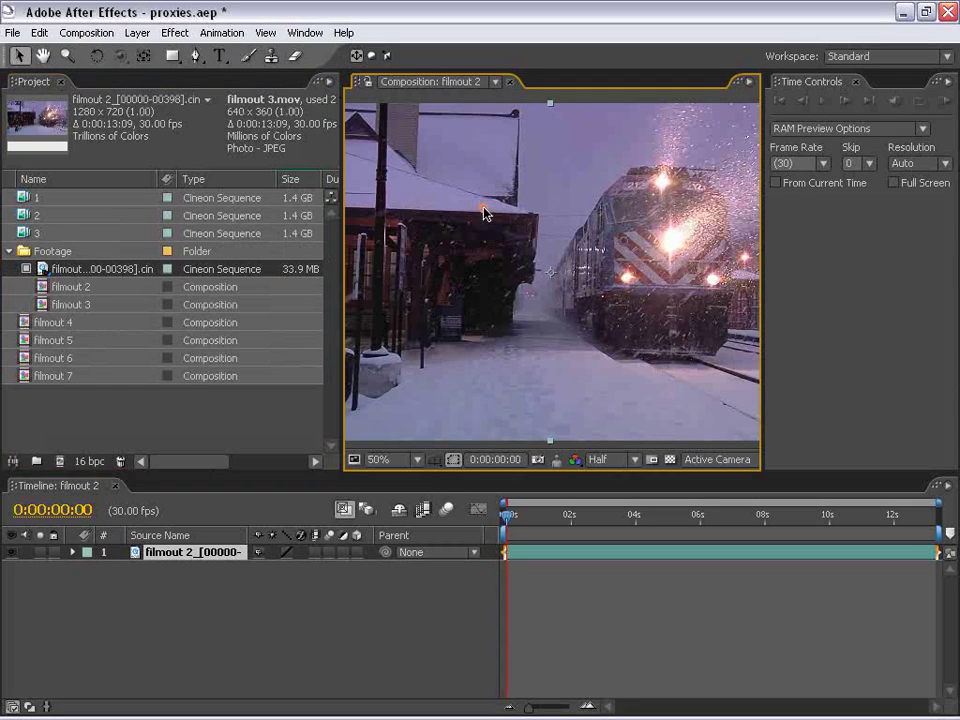
Queue filmout 2 with Best Settings, confirming Proxy Use stays at Use No Proxies.
{"action": "left_click", "coordinate": [100, 32]}
{"action": "left_click", "coordinate": [130, 165]}
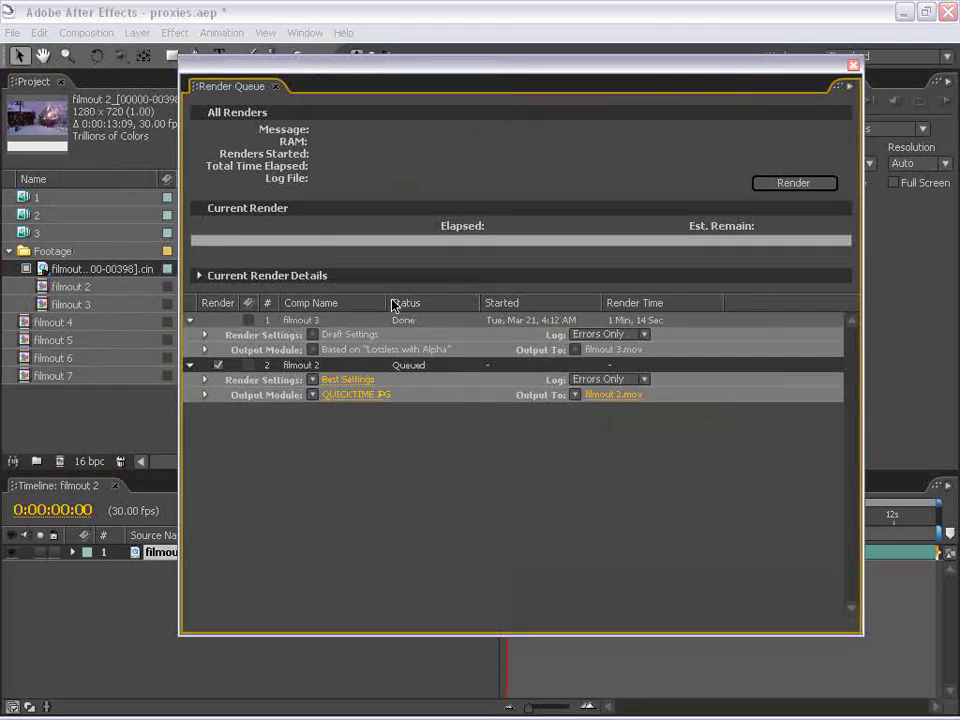
{"action": "left_click", "coordinate": [345, 379]}
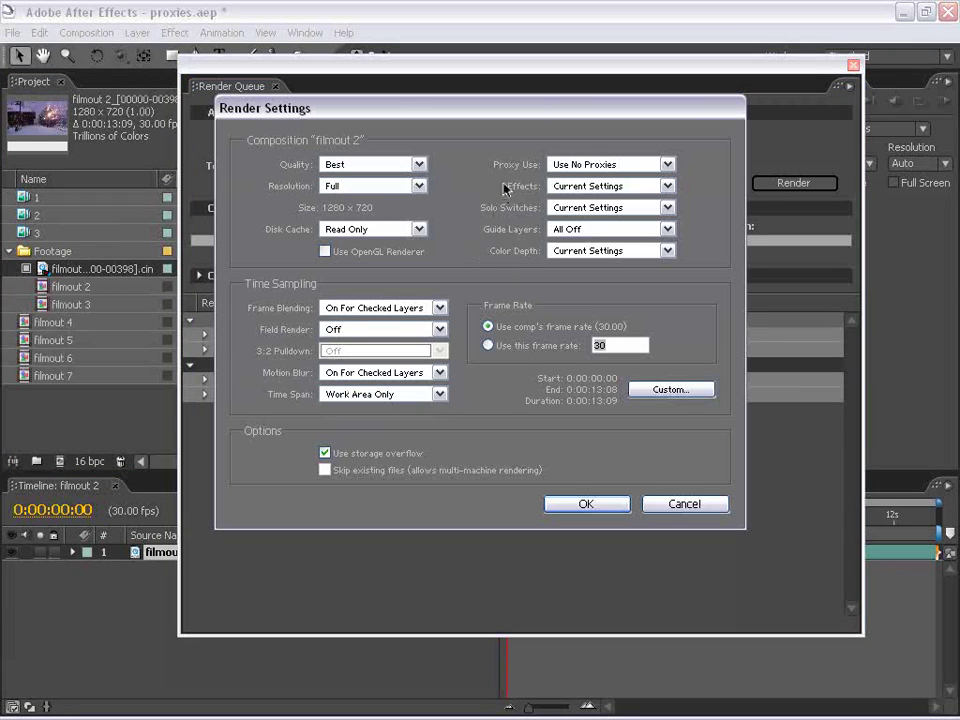
{"action": "left_click", "coordinate": [565, 168]}
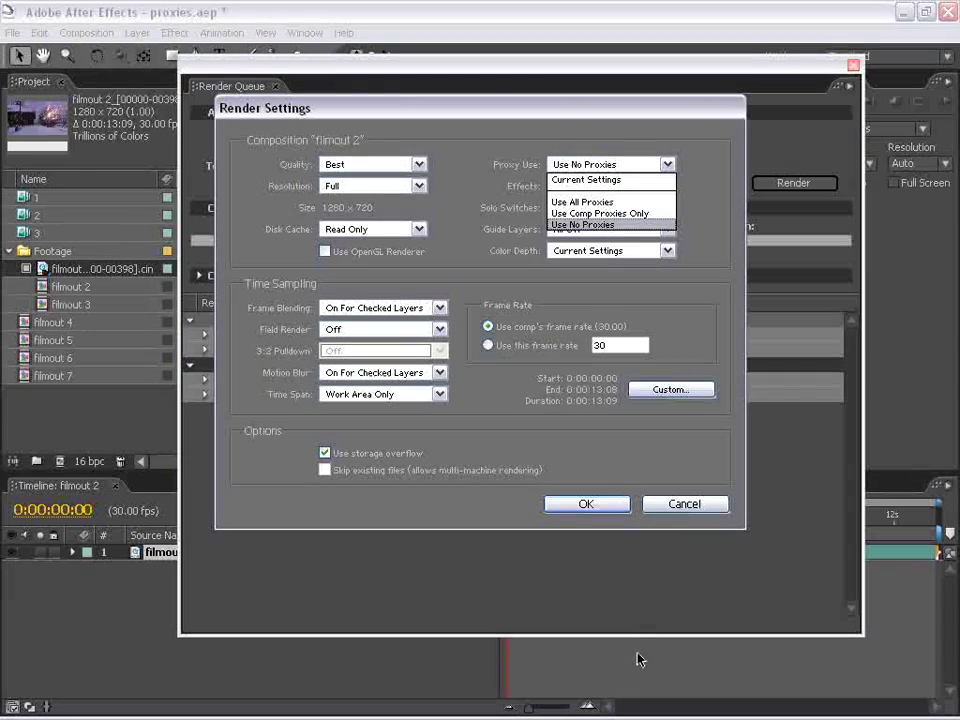
{"action": "left_click", "coordinate": [686, 484]}
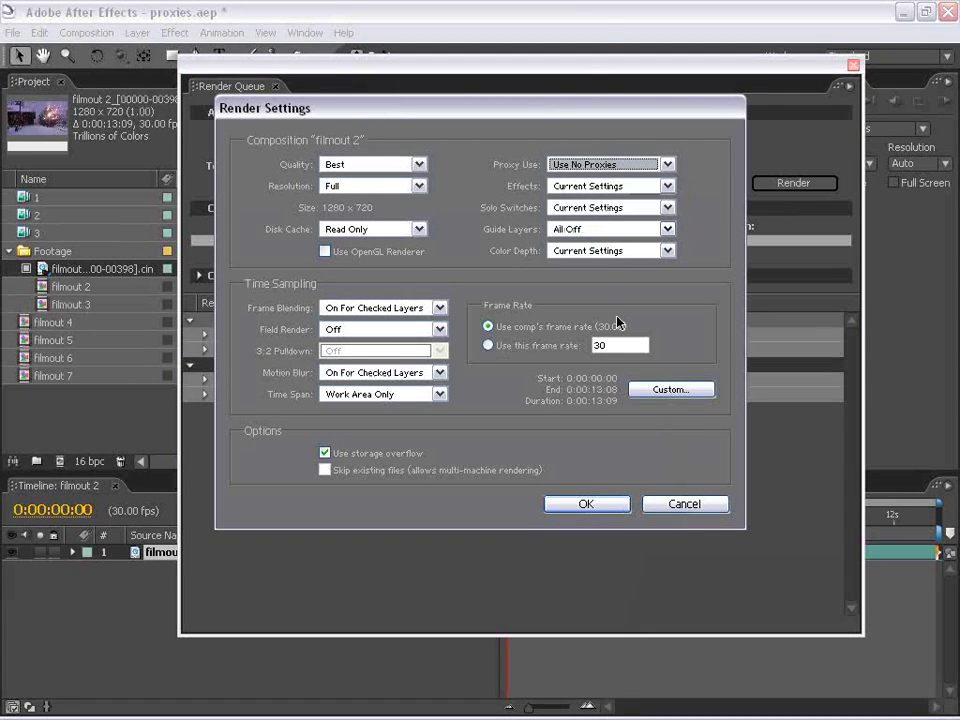
{"action": "left_click", "coordinate": [672, 500]}
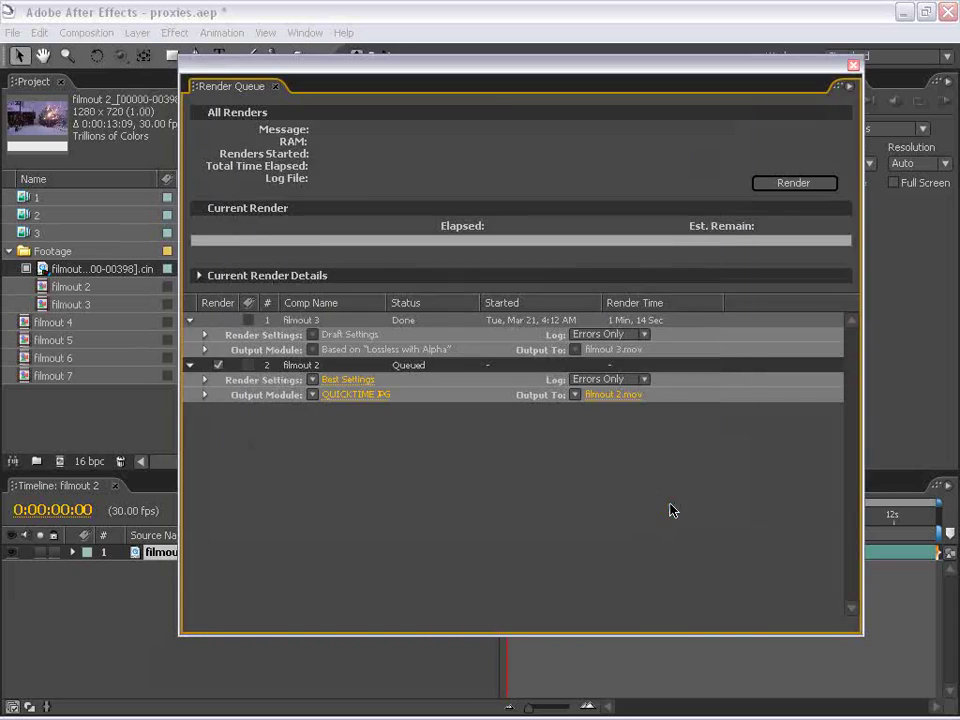